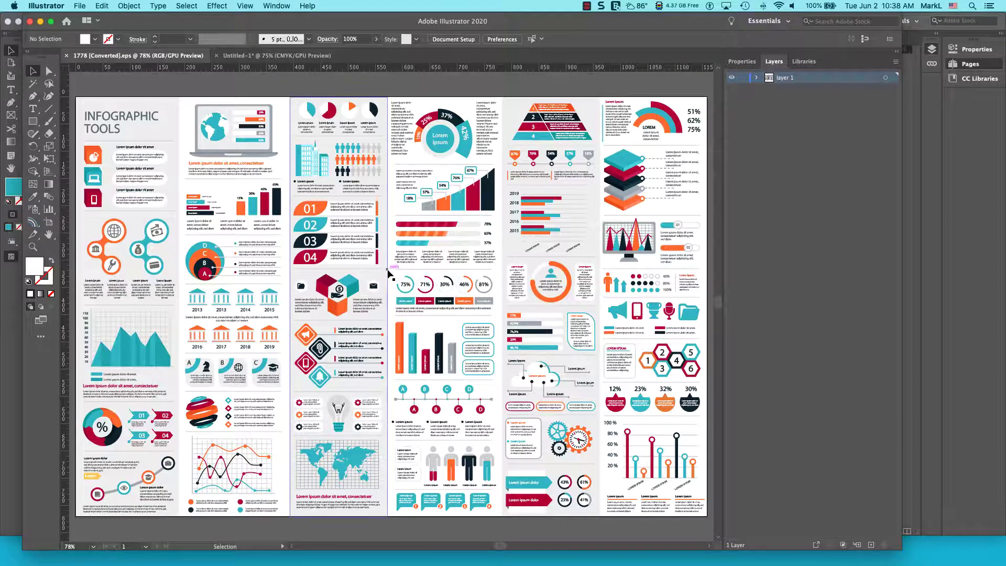
Isolate the five-column rising bar graph group with percentage callouts inside the infographic's clip group
click(458, 206)
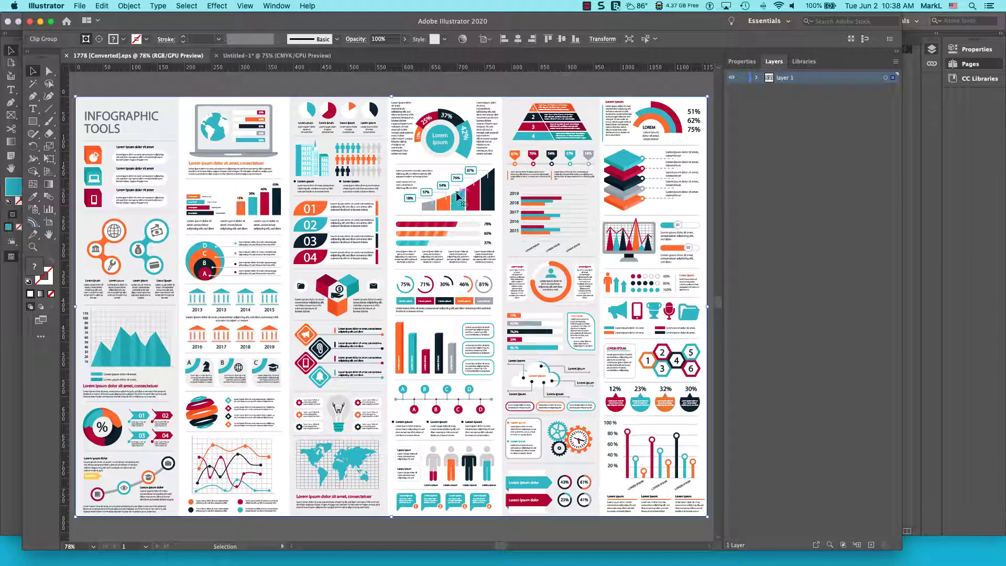
key(a)
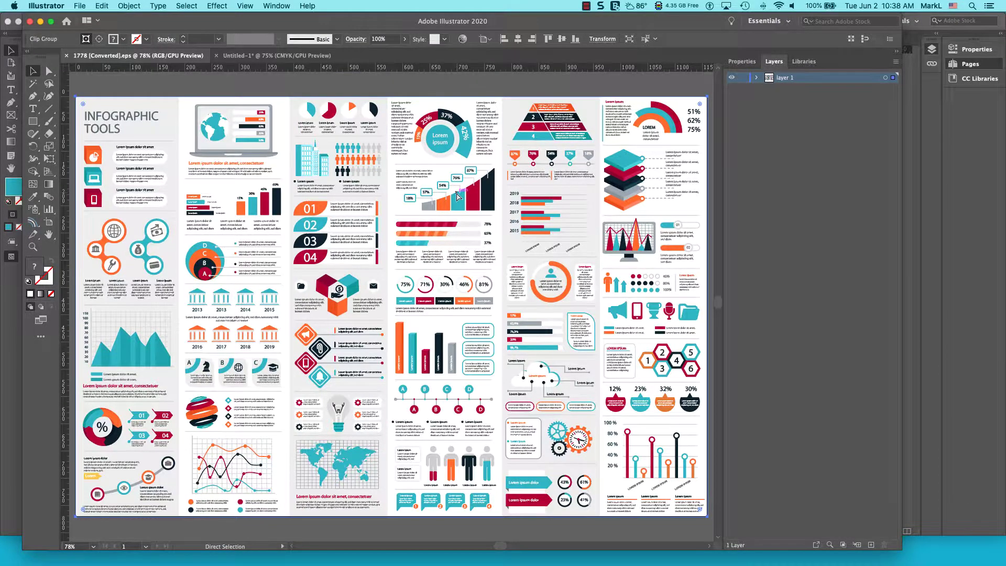
key(super+equal)
key(super+equal)
key(super+equal)
key(super+equal)
key(super+equal)
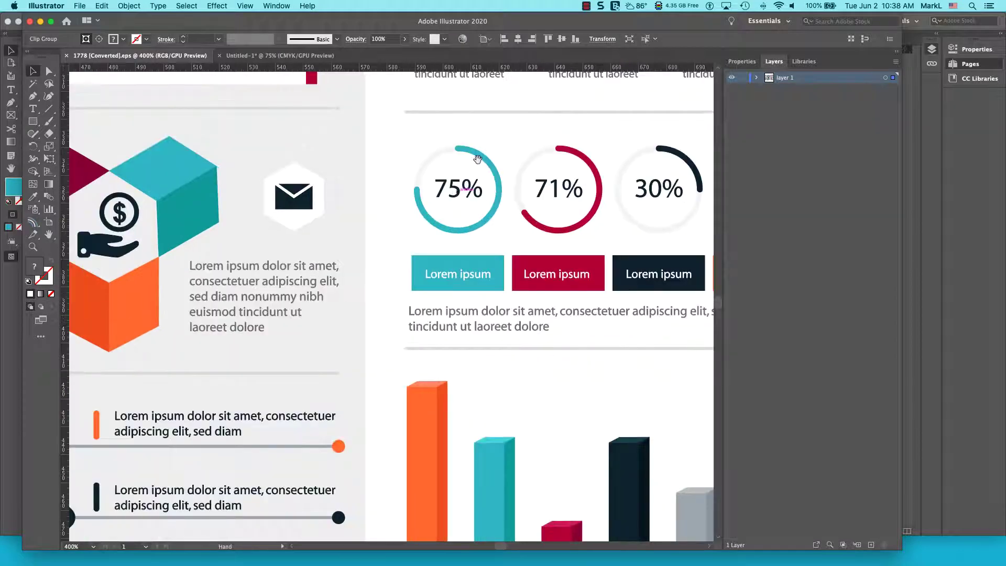
drag(561, 126, 340, 506)
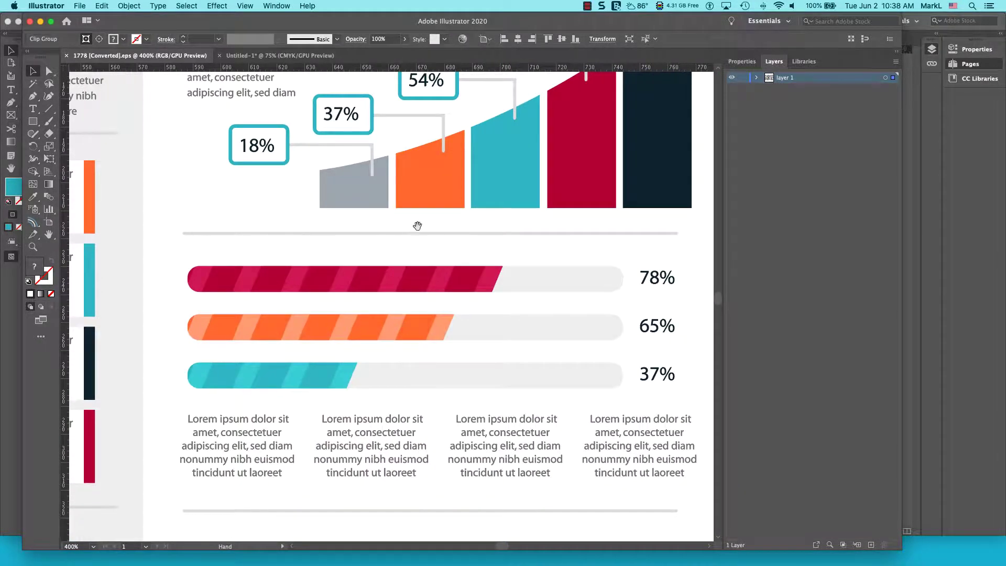
drag(413, 222, 364, 423)
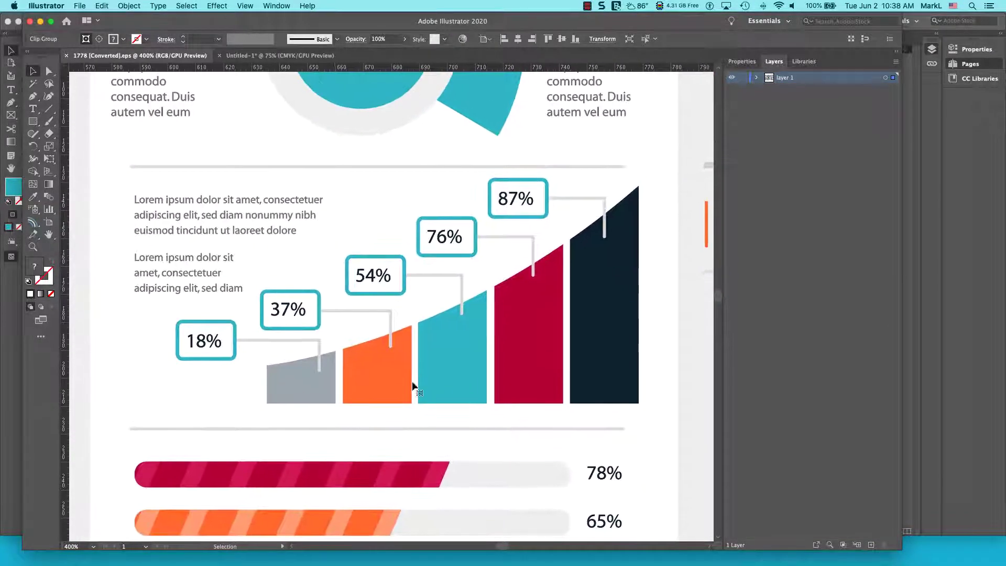
double_click(525, 320)
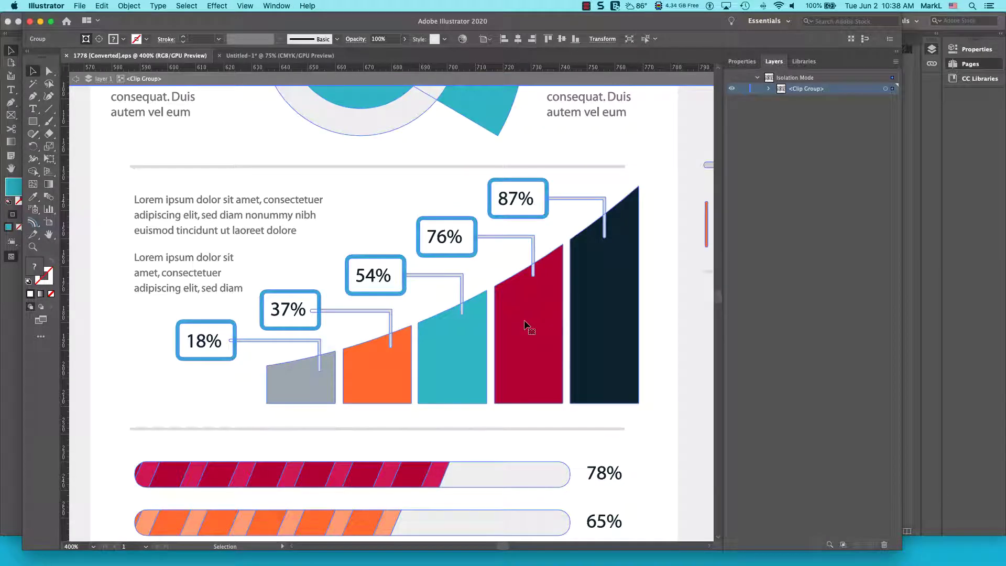
double_click(524, 324)
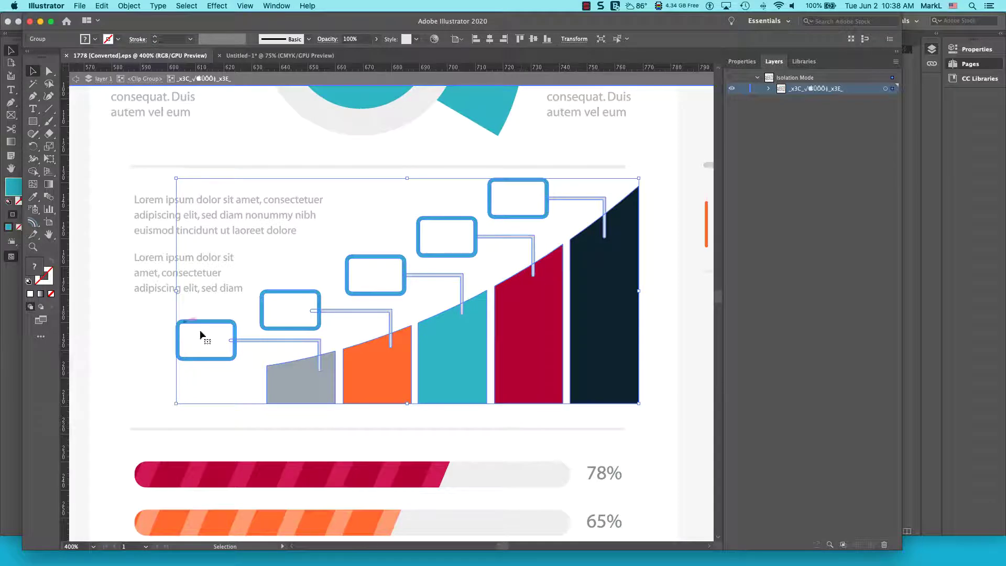
Try to move the isolated column graph group and undo the moves
drag(527, 354, 547, 338)
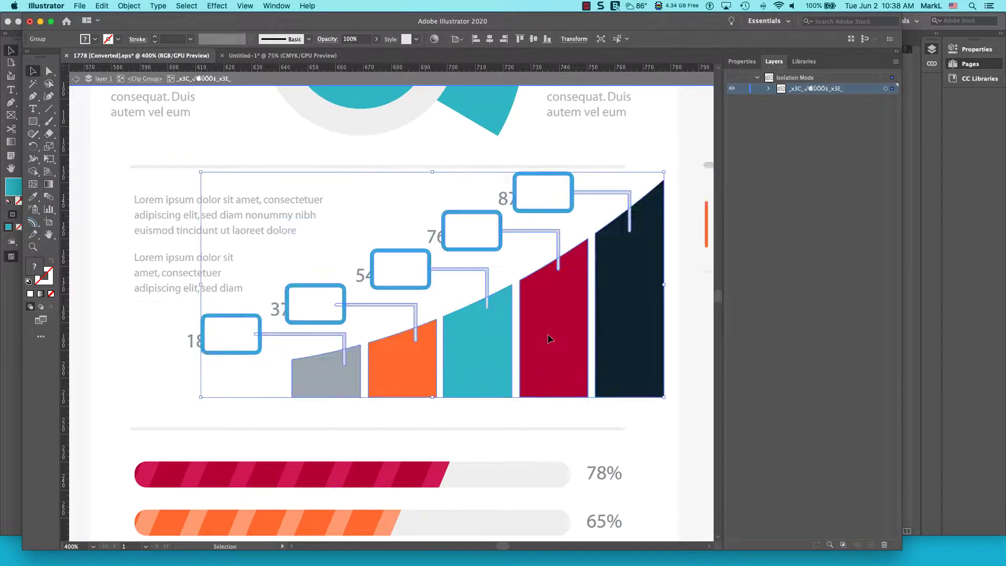
key(super+z)
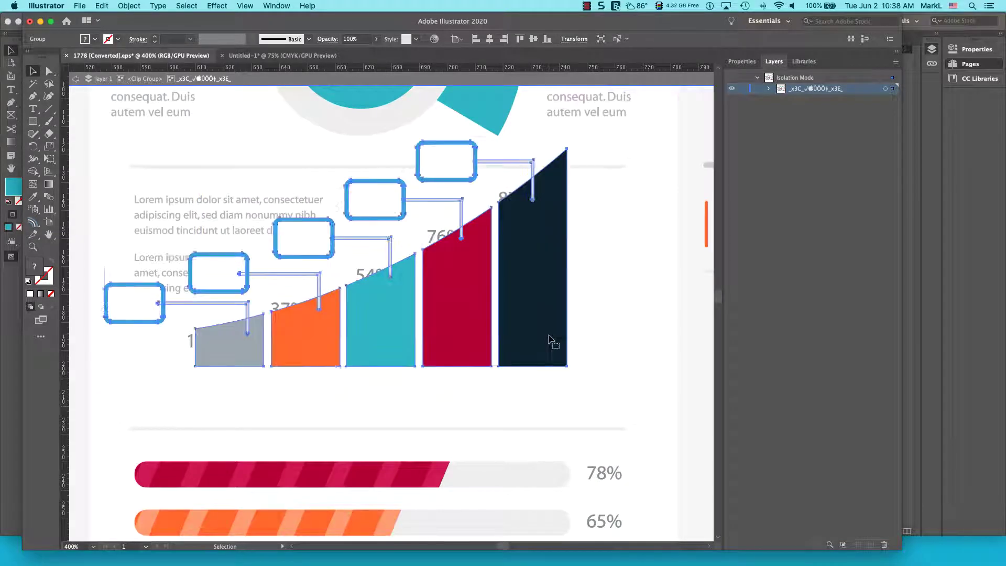
key(super+z)
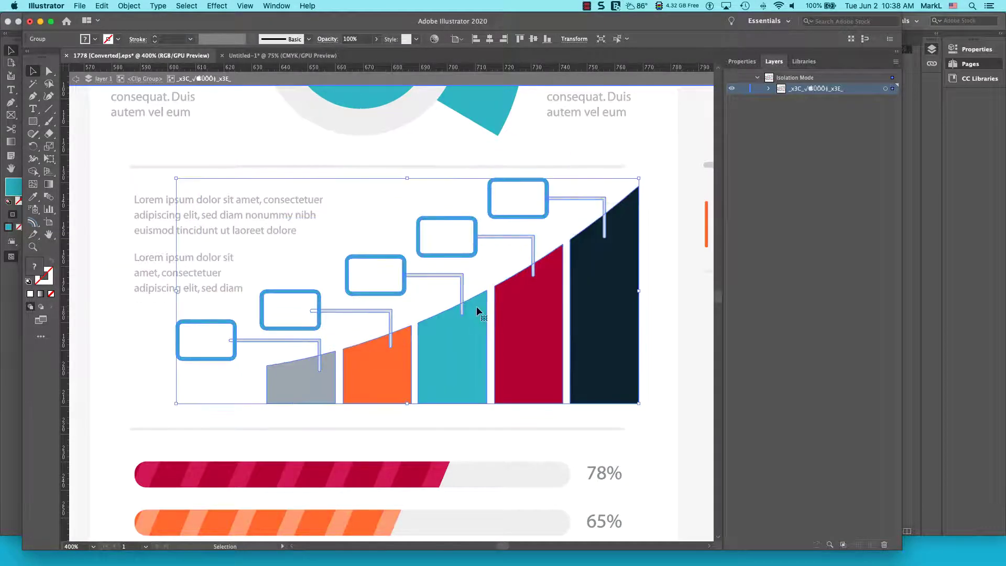
Copy the isolated column graph group with its callout boxes and connector lines
right_click(458, 341)
click(449, 345)
click(102, 6)
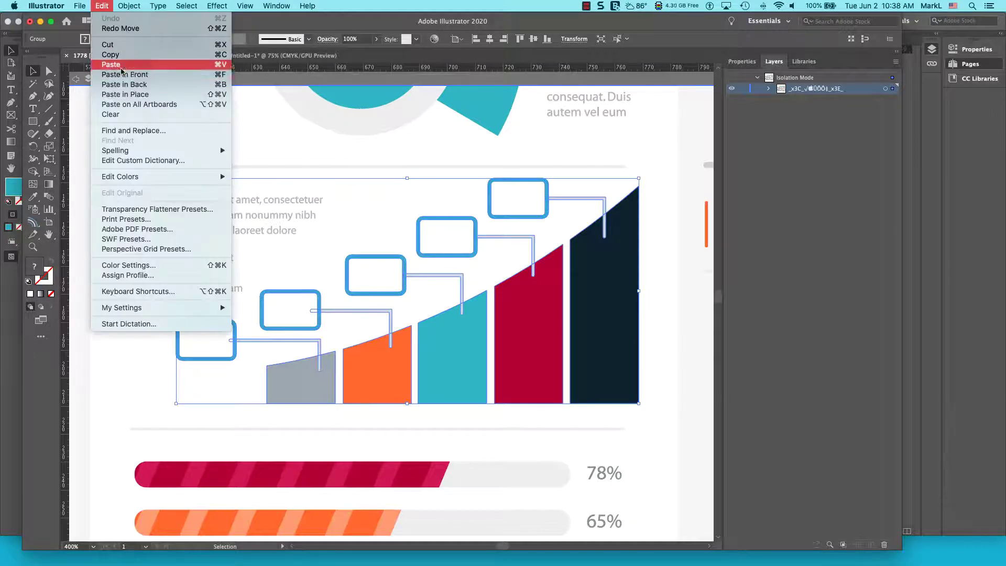
click(122, 54)
Create a new Letter document of 612 x 792 pt from the recent presets
click(263, 54)
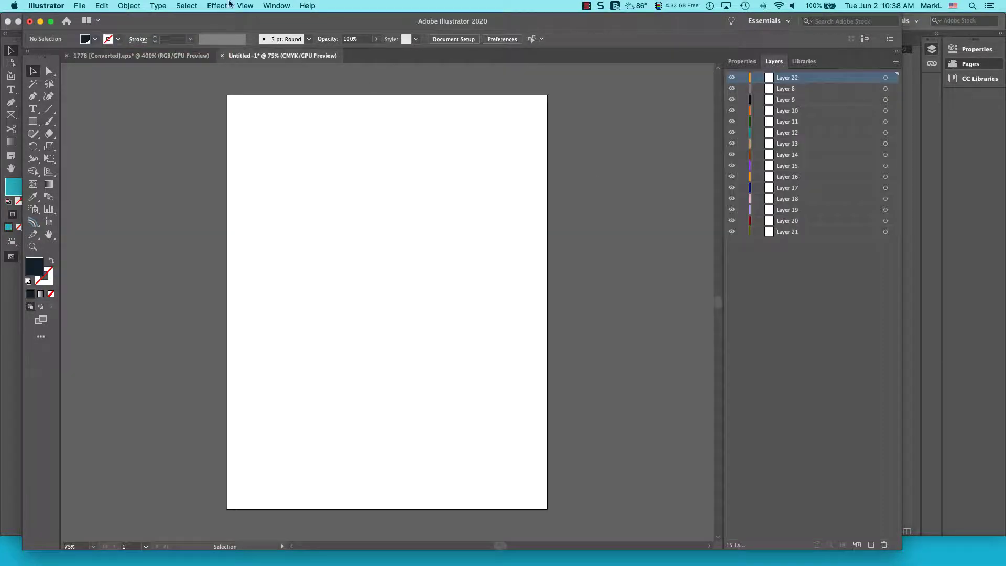
click(78, 6)
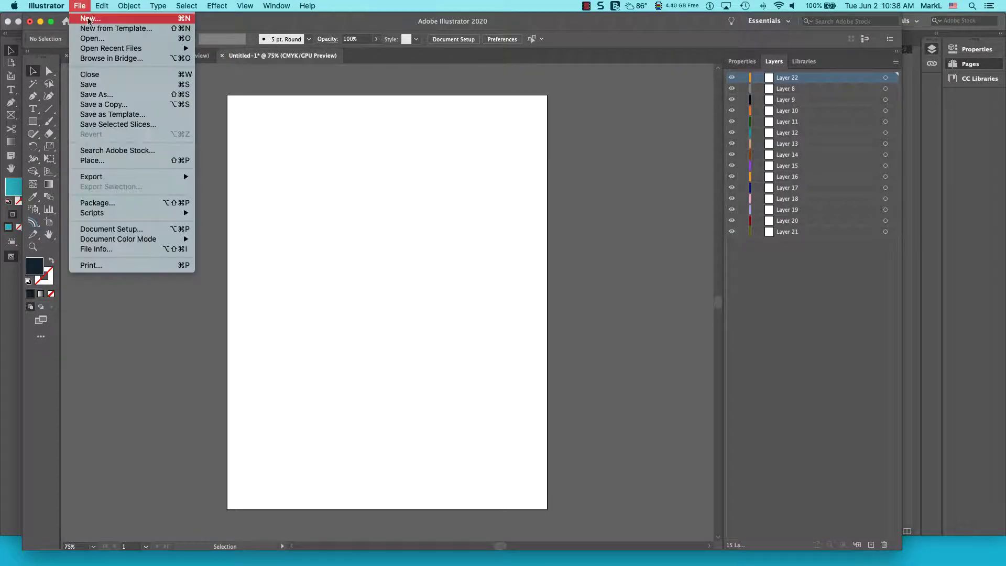
click(90, 19)
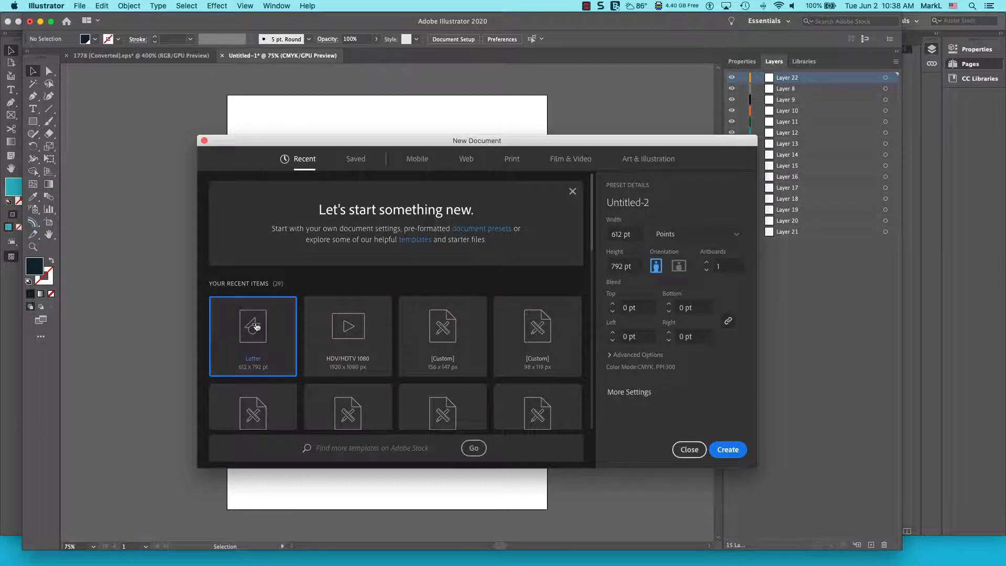
double_click(254, 325)
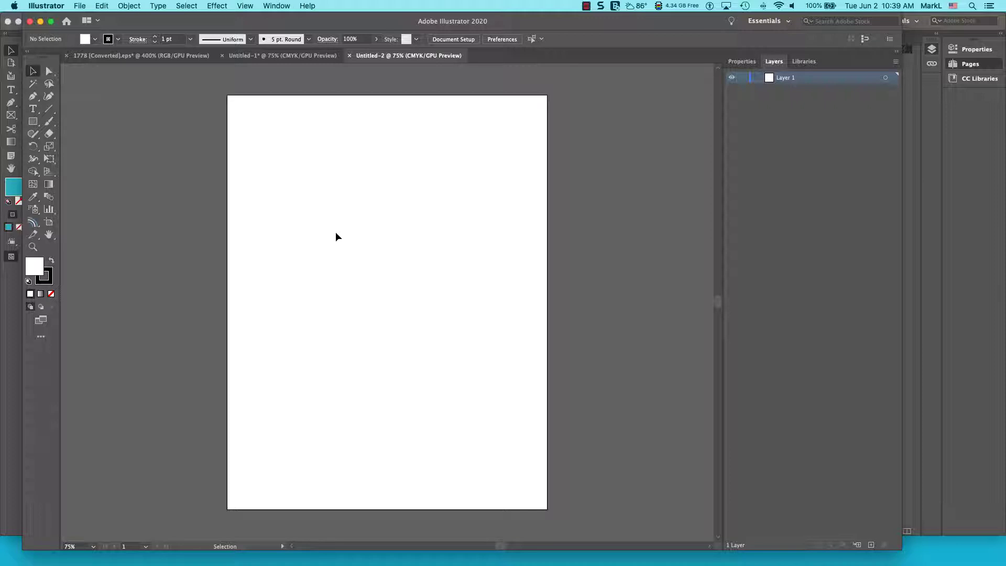
Paste the column graph into the new document and scale it proportionally from its center to nearly the artboard's width
key(a)
key(v)
key(super+v)
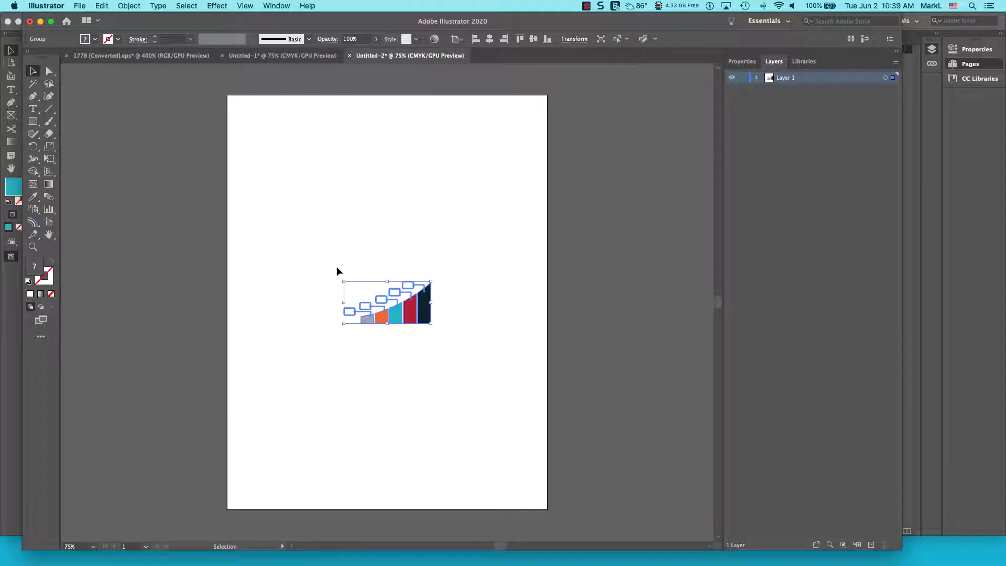
key(shift)
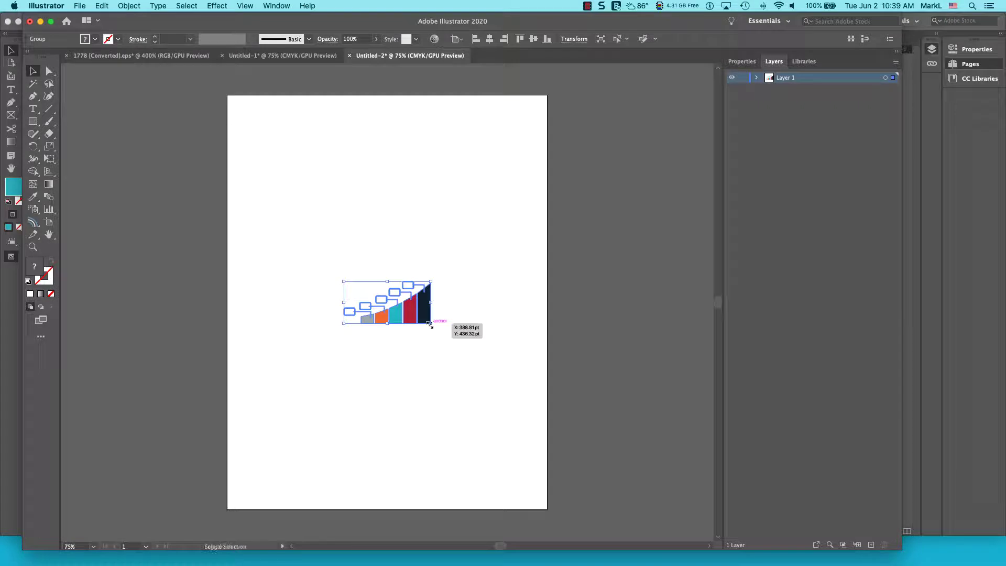
drag(429, 324, 540, 442)
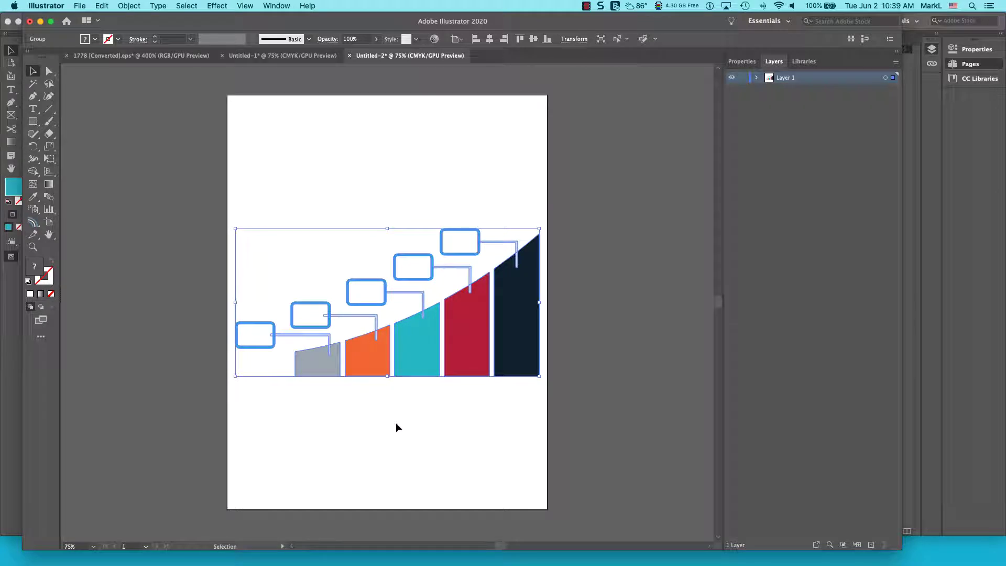
Release the graph's group inside Layer 1 to separate layers using the Sequence option
click(756, 77)
click(768, 90)
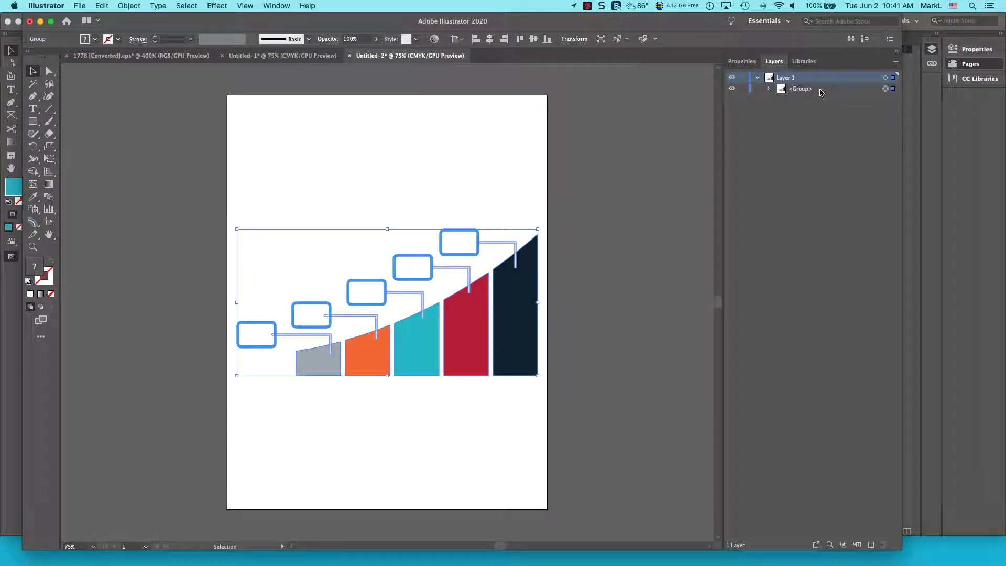
click(820, 92)
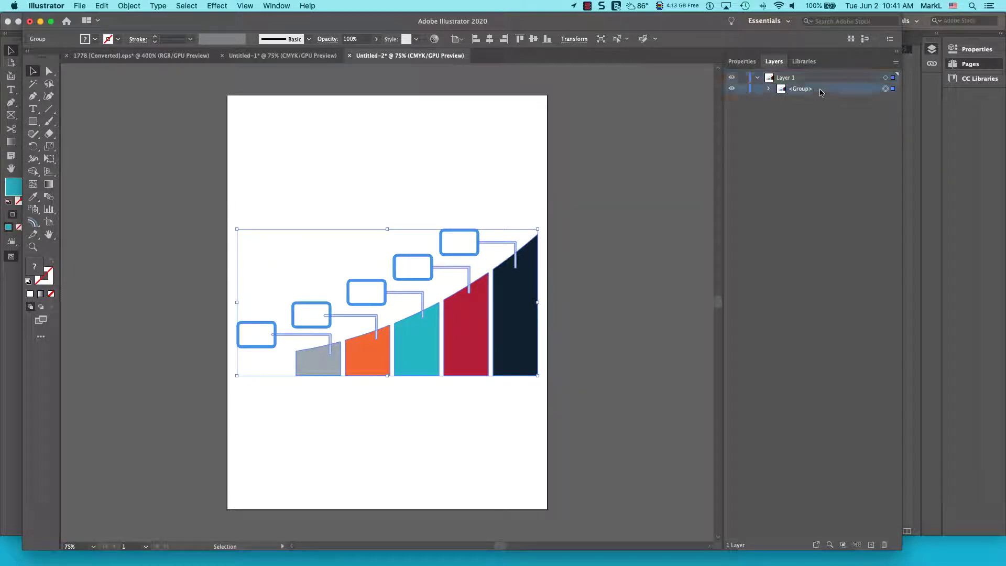
click(896, 63)
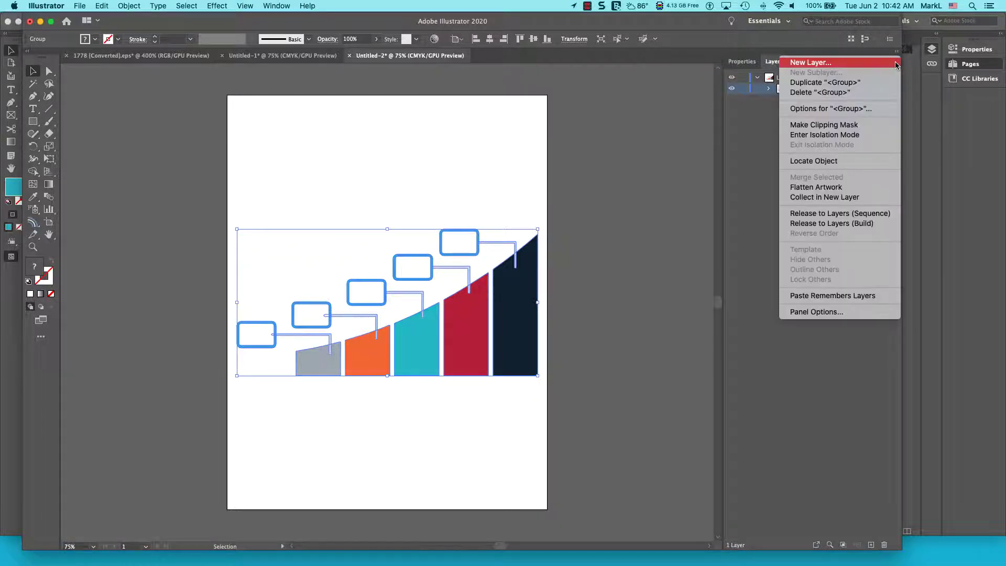
click(866, 214)
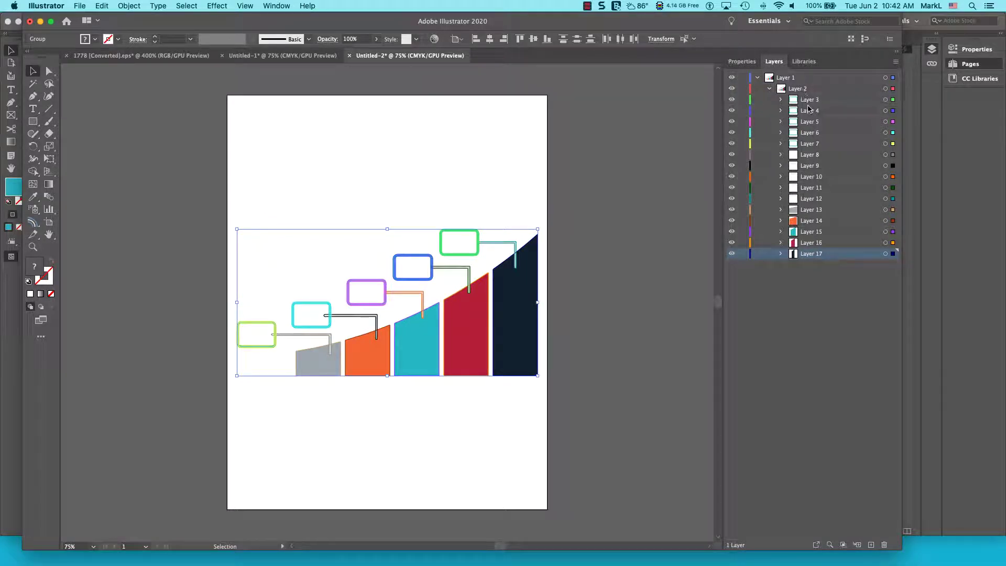
Move Layers 3 through 17 out of Layer 2 to the top level above Layer 1
click(809, 101)
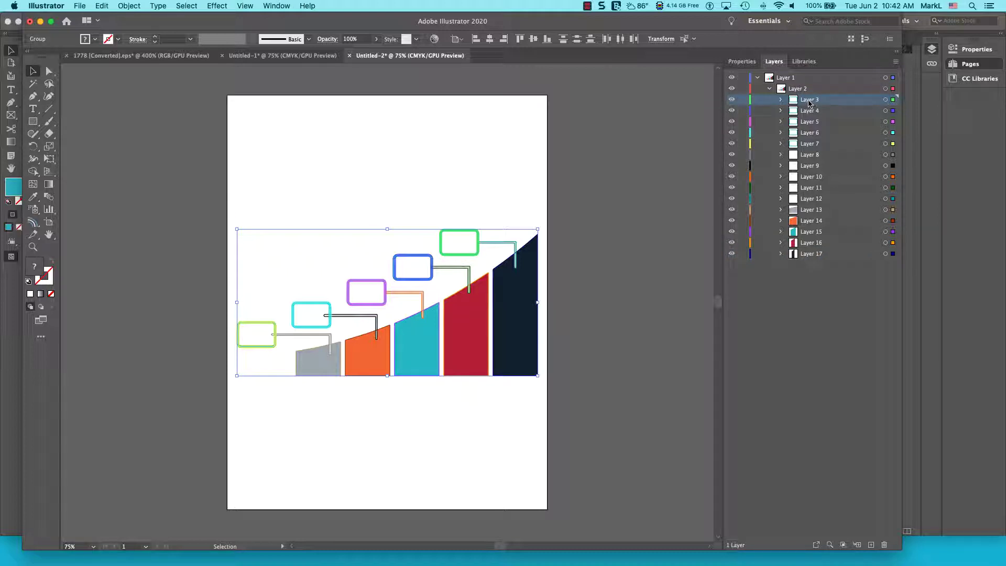
shift+click(809, 255)
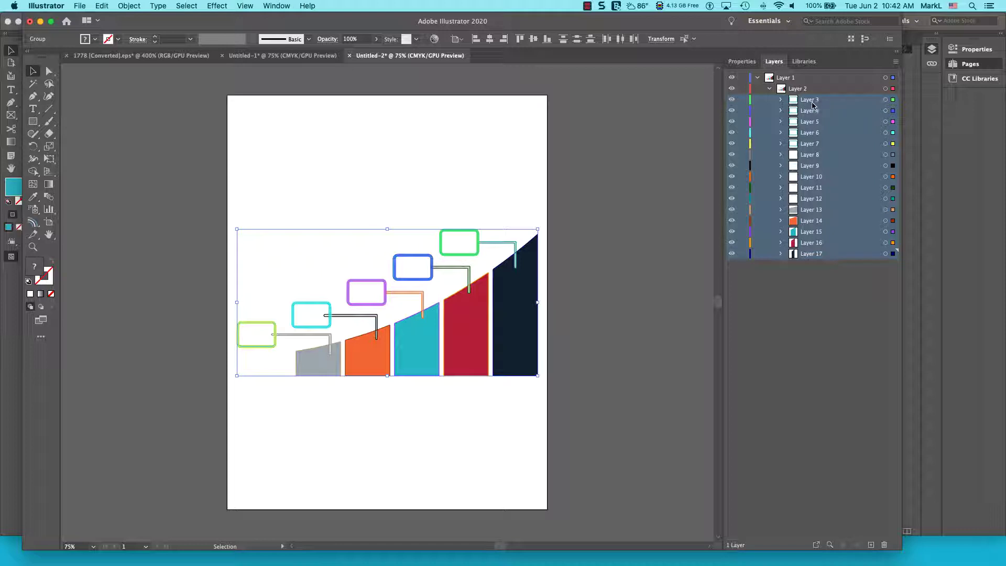
drag(809, 104, 816, 76)
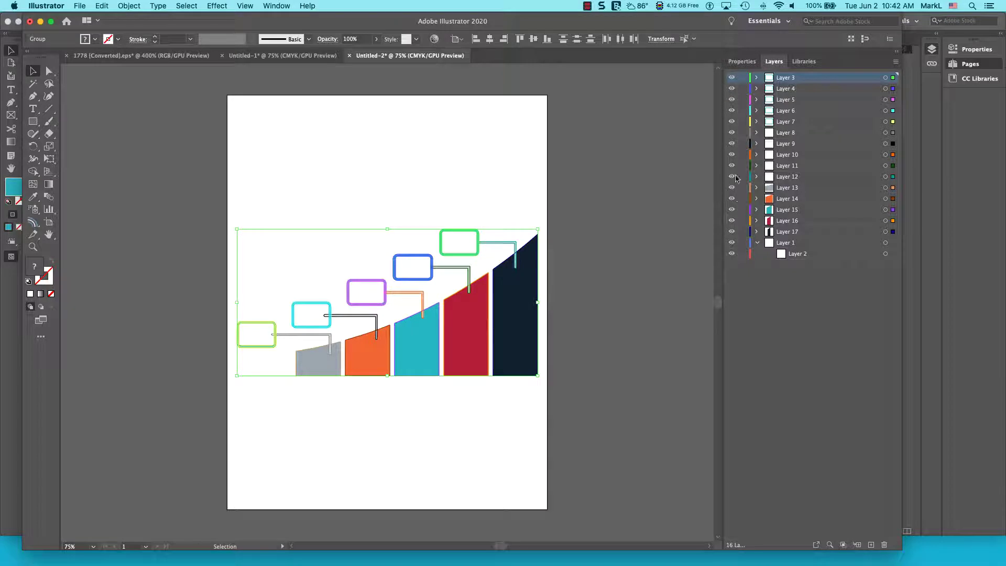
Delete the emptied Layer 1 together with its sublayer Layer 2
click(731, 244)
click(769, 245)
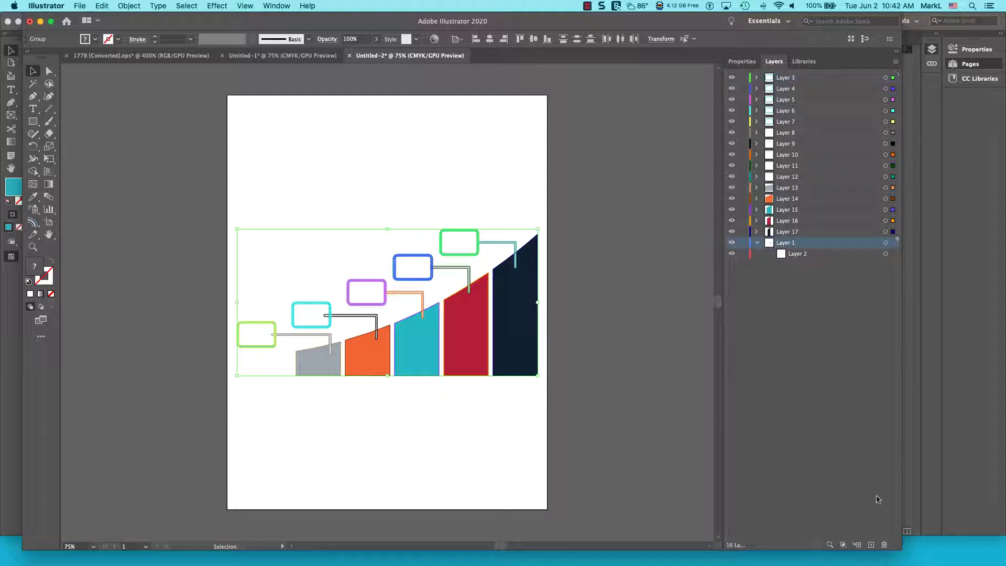
click(882, 545)
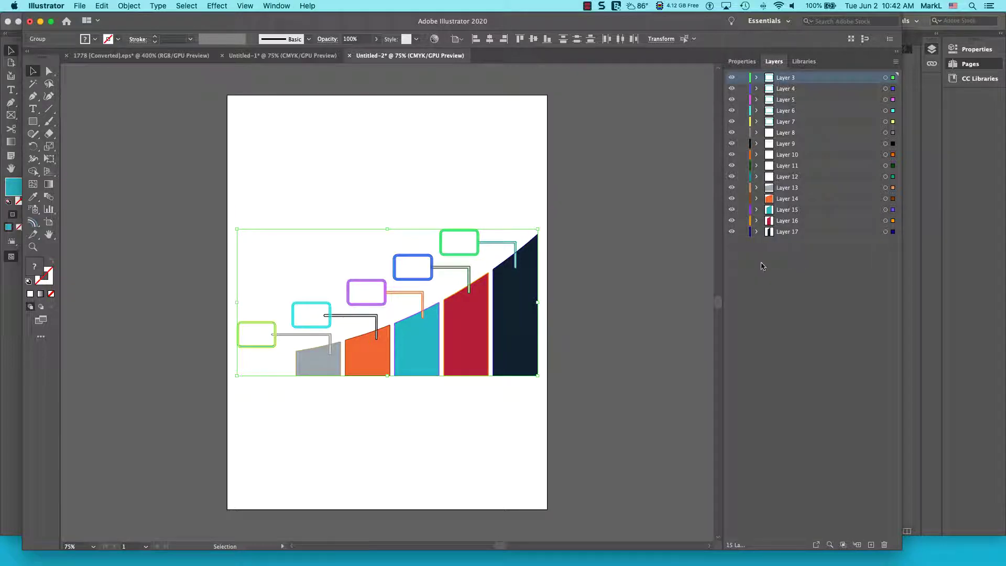
Hide Layers 3 through 14 one after another and show them again to check their contents
drag(732, 78, 730, 197)
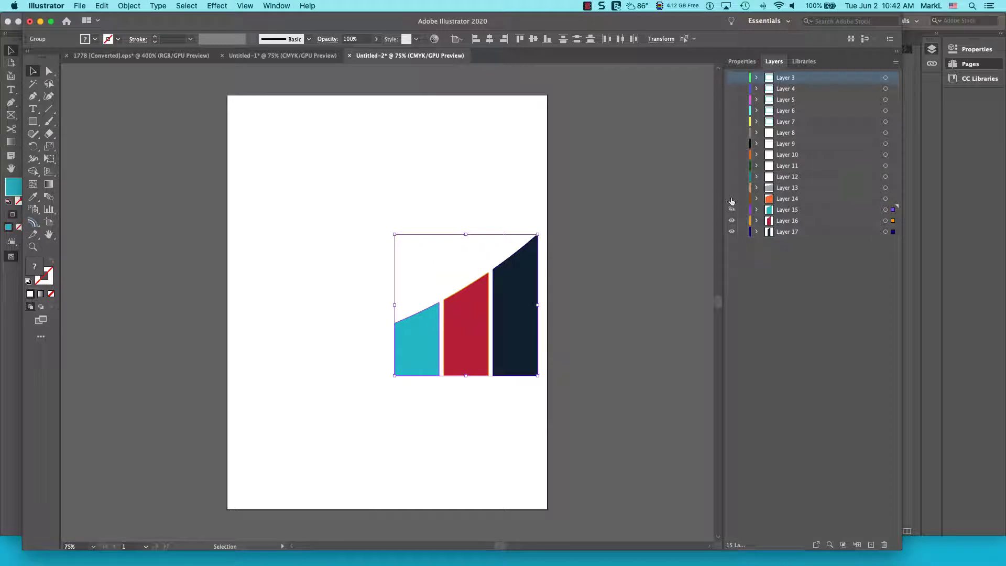
click(731, 78)
drag(731, 89, 733, 200)
click(793, 267)
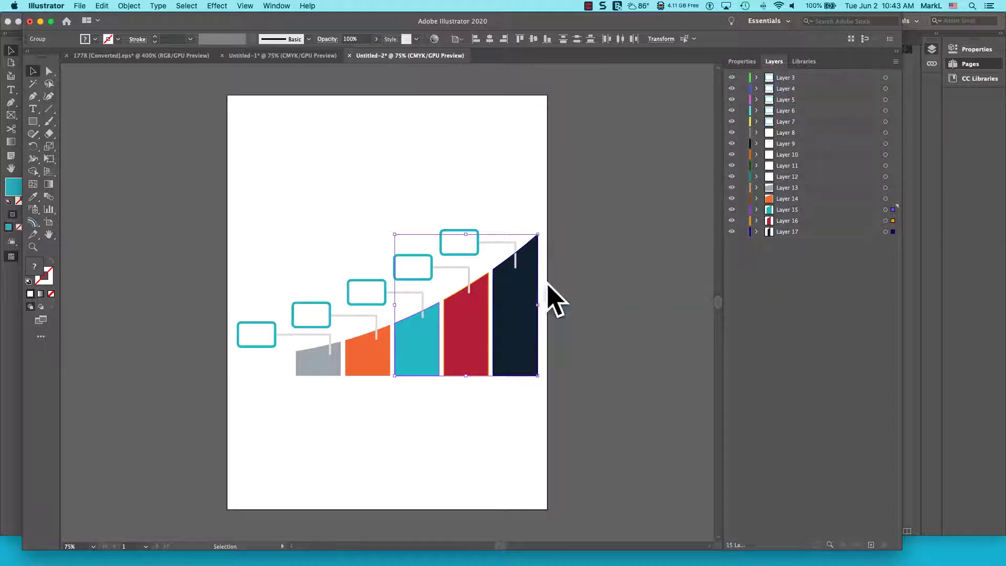
Select all the graph's columns, callouts and connector lines on the artboard and copy them
drag(209, 137, 579, 397)
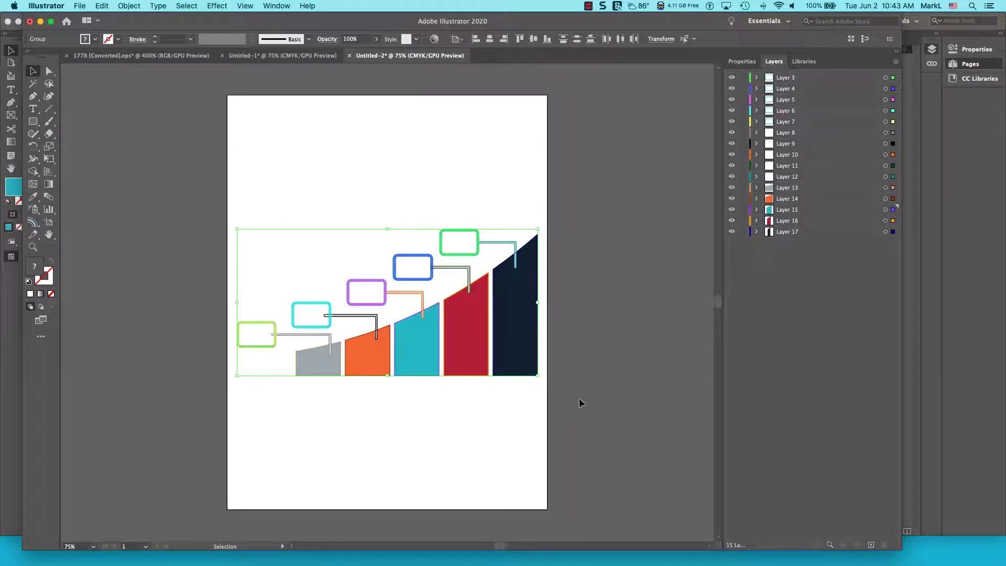
click(102, 5)
click(133, 55)
Switch to InDesign and create a new 1280 x 800 px document from the recent presets
click(12, 388)
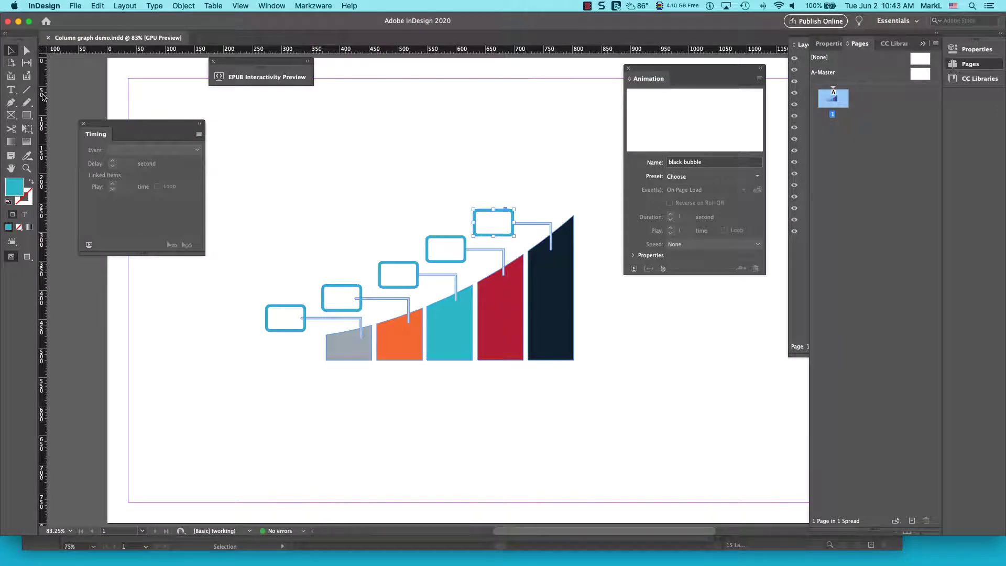
key(super+n)
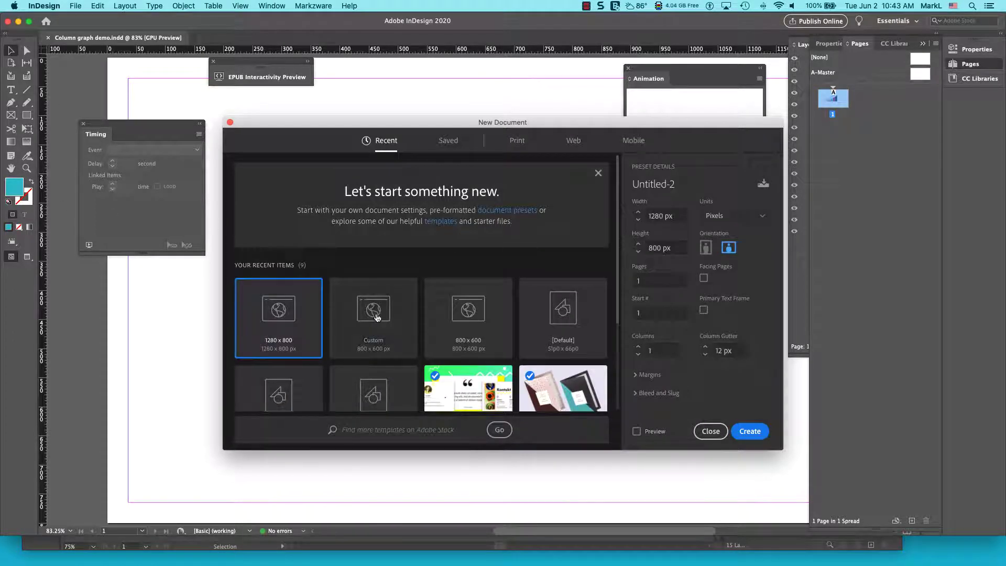
double_click(290, 312)
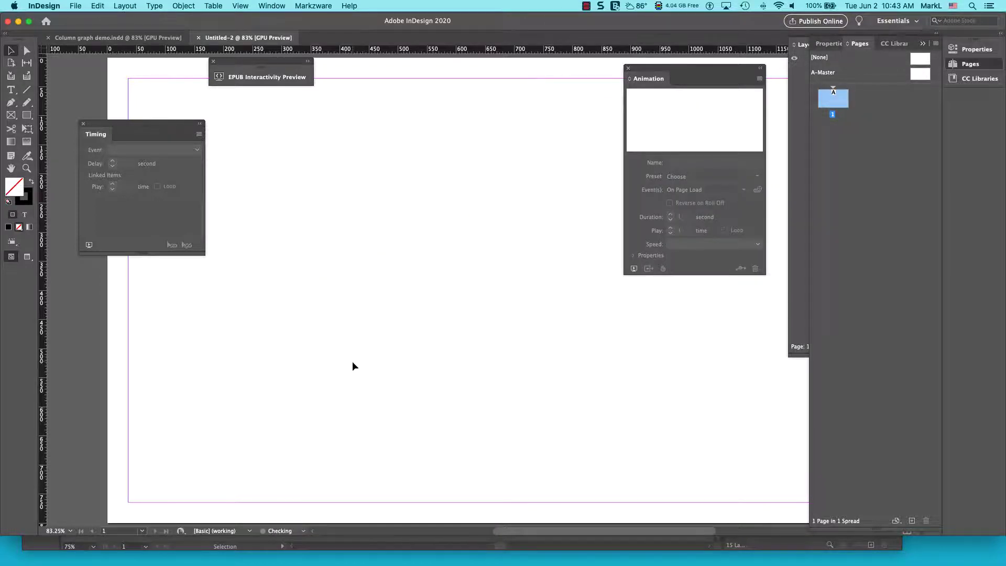
Paste the column graph onto the InDesign page and move it left, clear of the Animation panel
key(super+v)
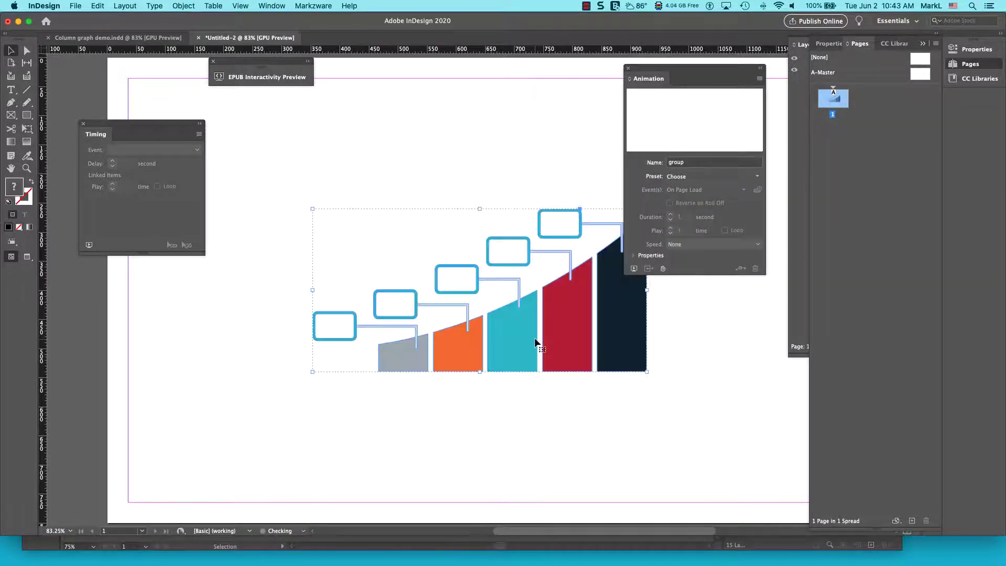
drag(527, 338, 450, 345)
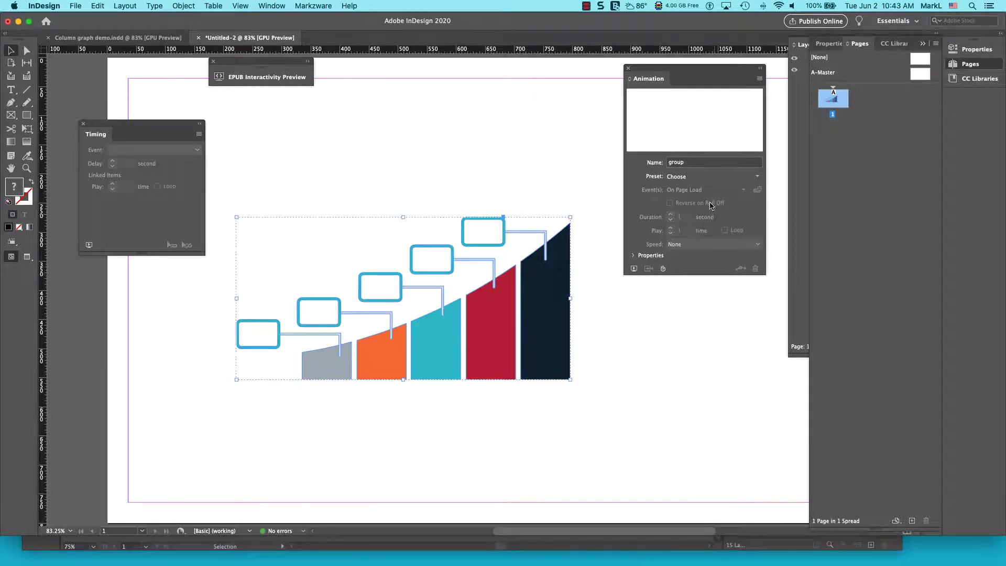
Expand the pasted group in the layer list, then hide its paths and show them again to check them
click(795, 187)
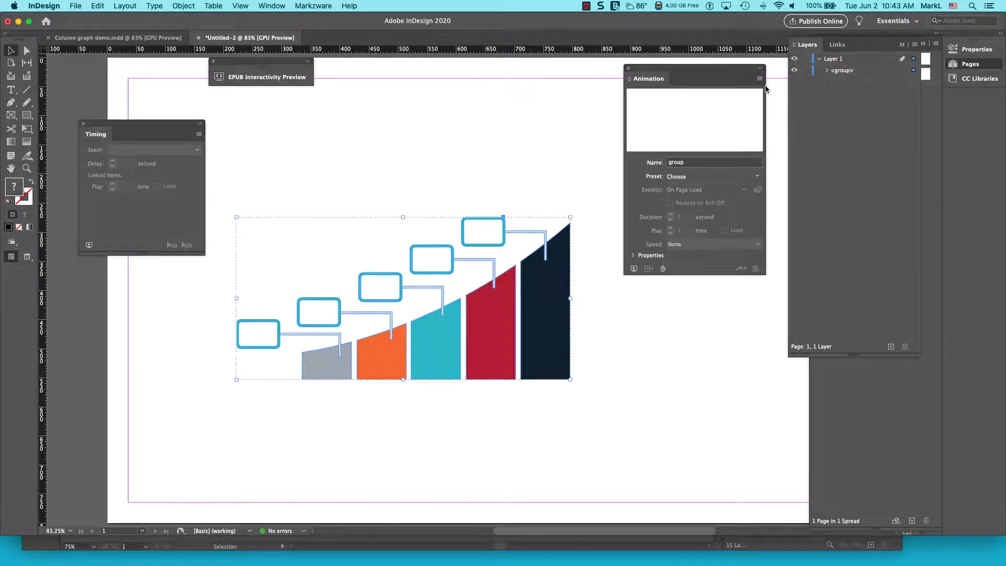
click(826, 72)
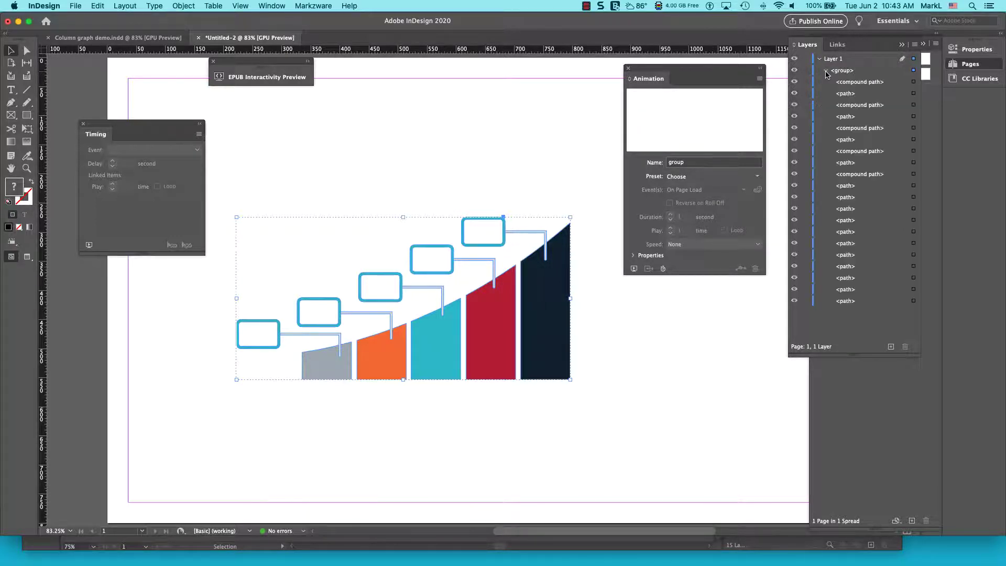
drag(794, 83, 794, 233)
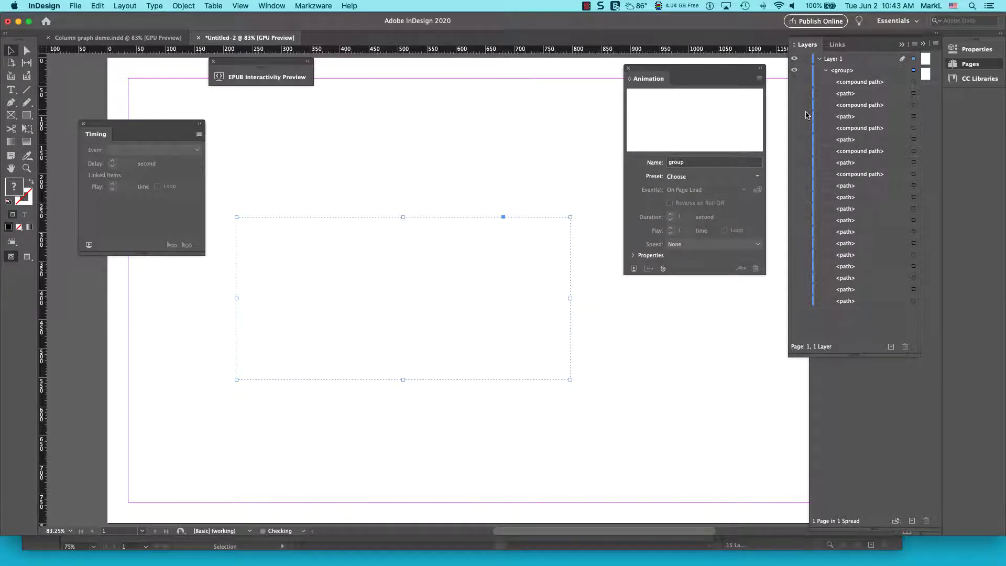
drag(794, 87, 793, 179)
drag(793, 220, 793, 303)
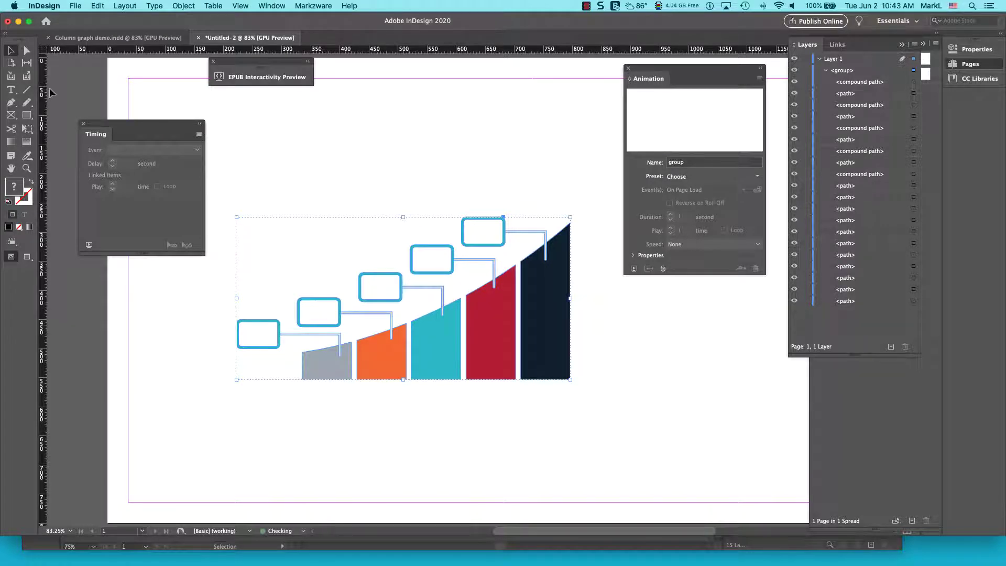
Switch to Column graph demo.indd, toggle the visibility of the black, red and orange columns to check their names, and deselect everything
click(129, 39)
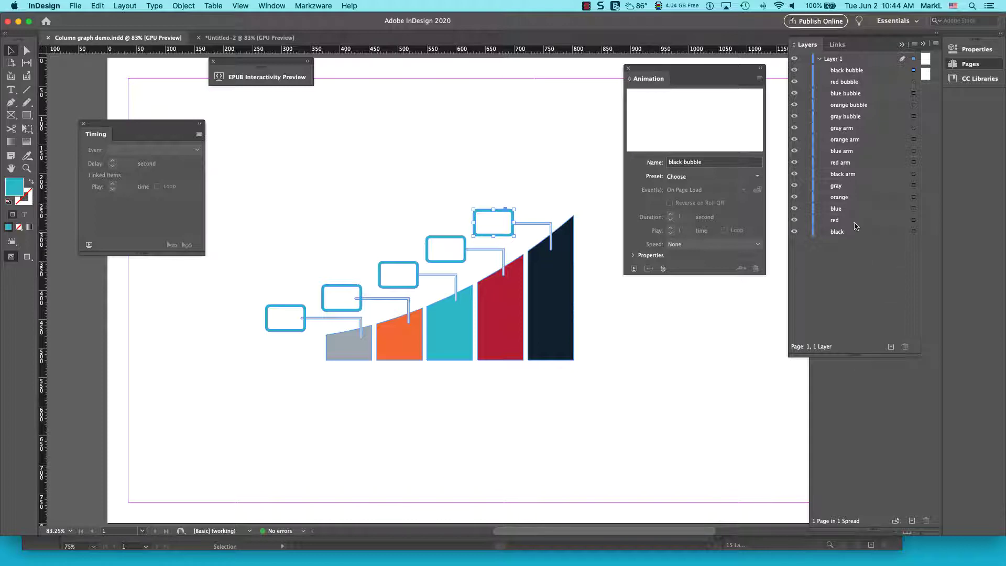
click(794, 231)
click(794, 231)
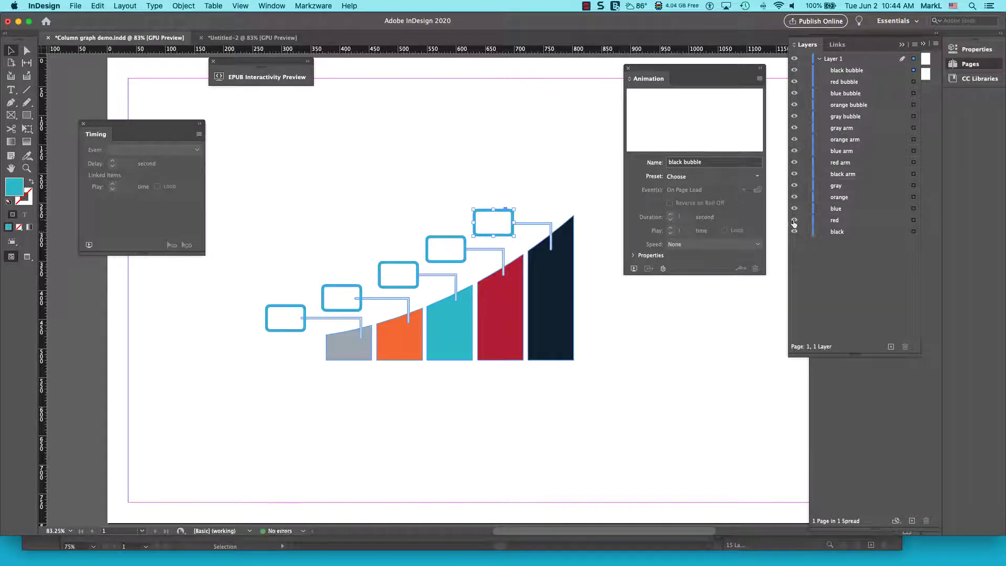
click(794, 220)
click(794, 220)
click(794, 197)
click(794, 197)
click(300, 441)
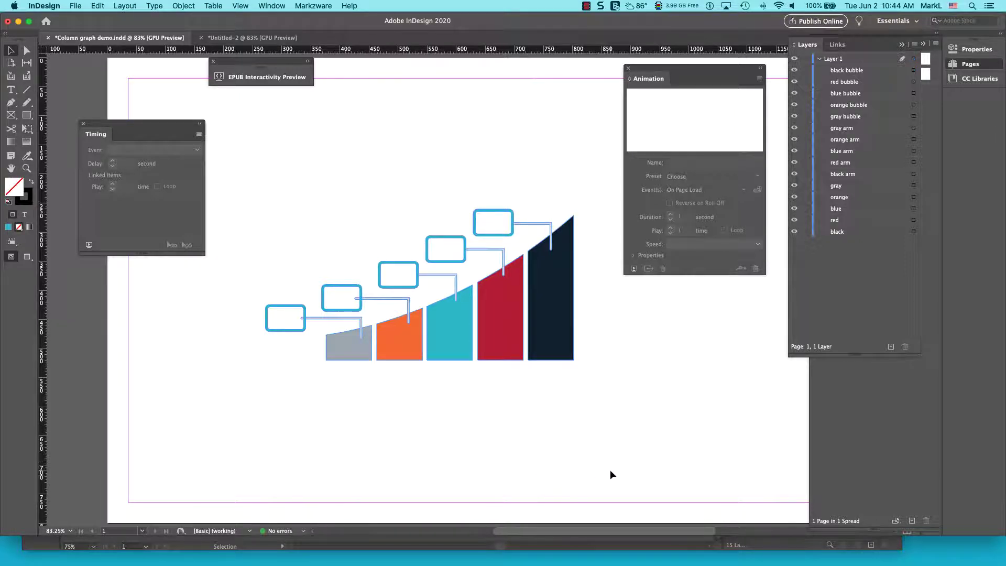
Select the black column and review the available interactive panels, including Animation, Timing and EPUB Interactivity Preview
click(556, 333)
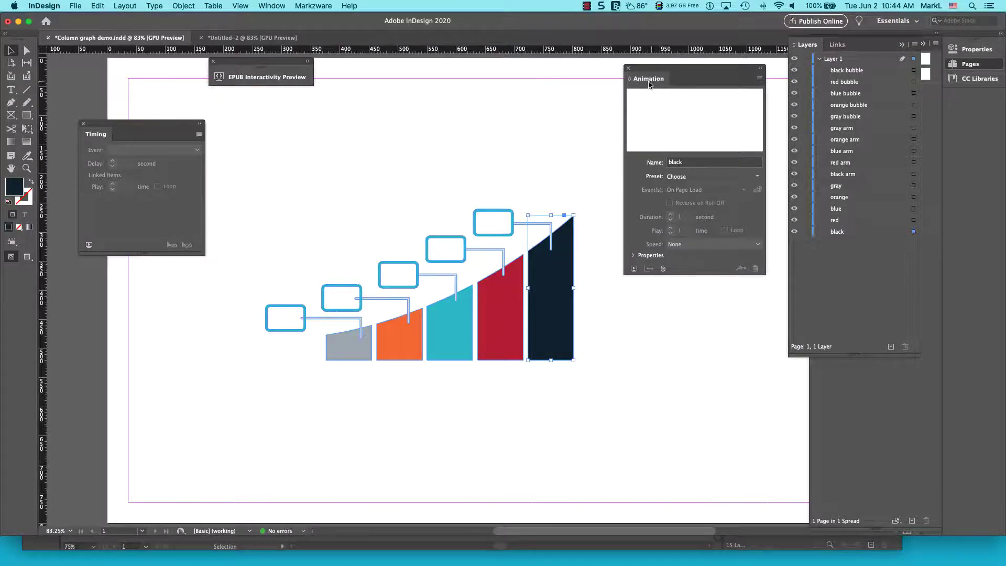
click(269, 5)
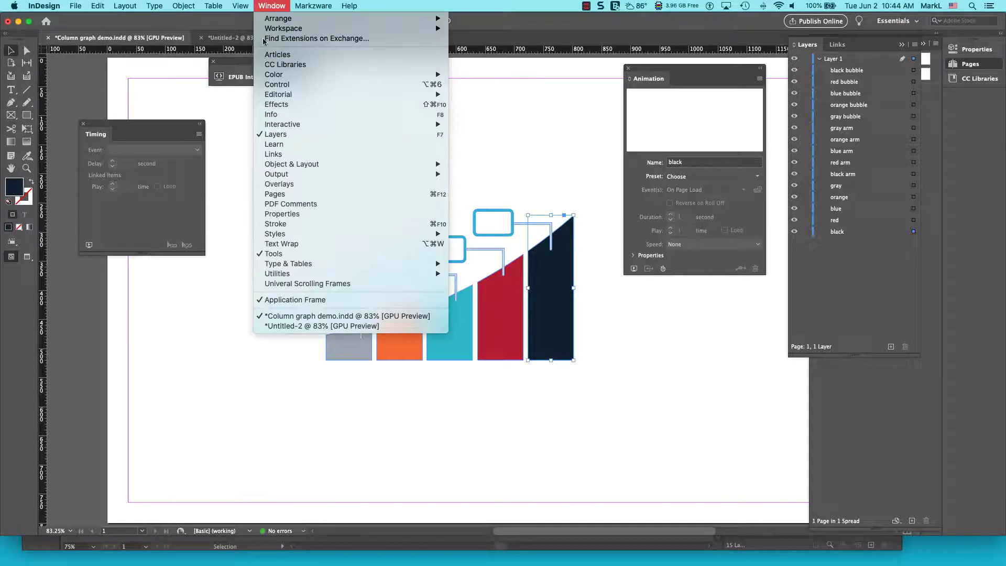
mouse_move(319, 123)
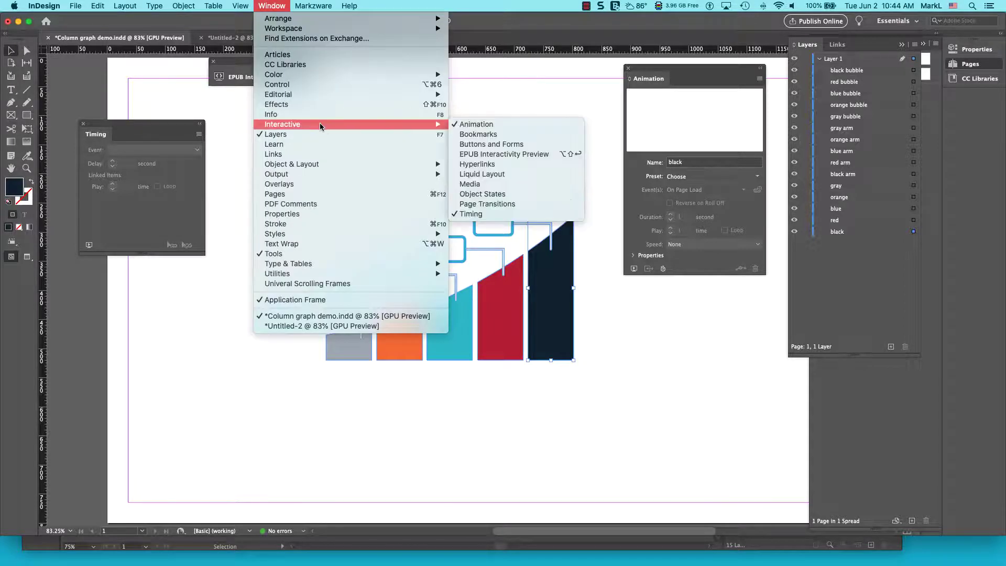
click(511, 155)
click(274, 5)
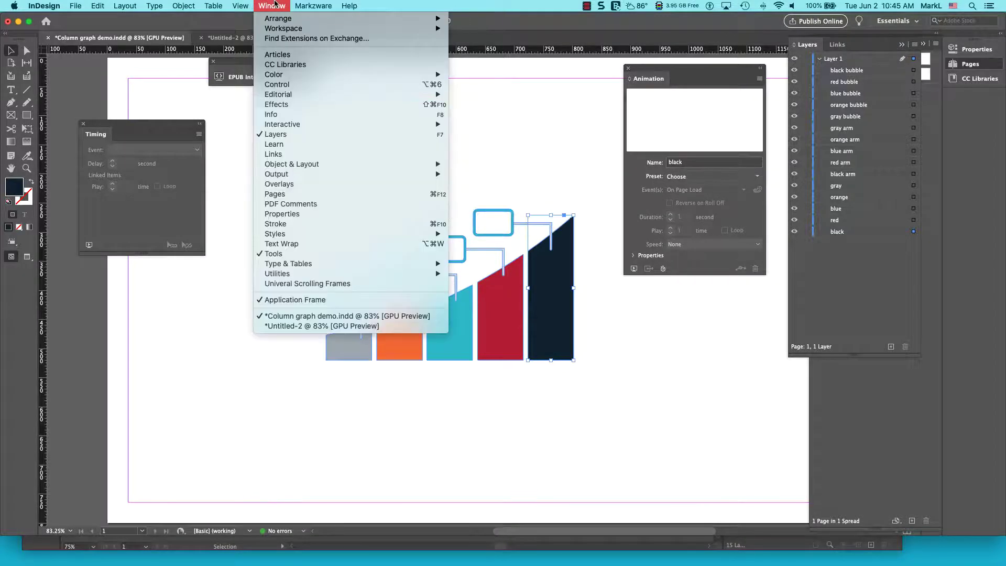
click(274, 5)
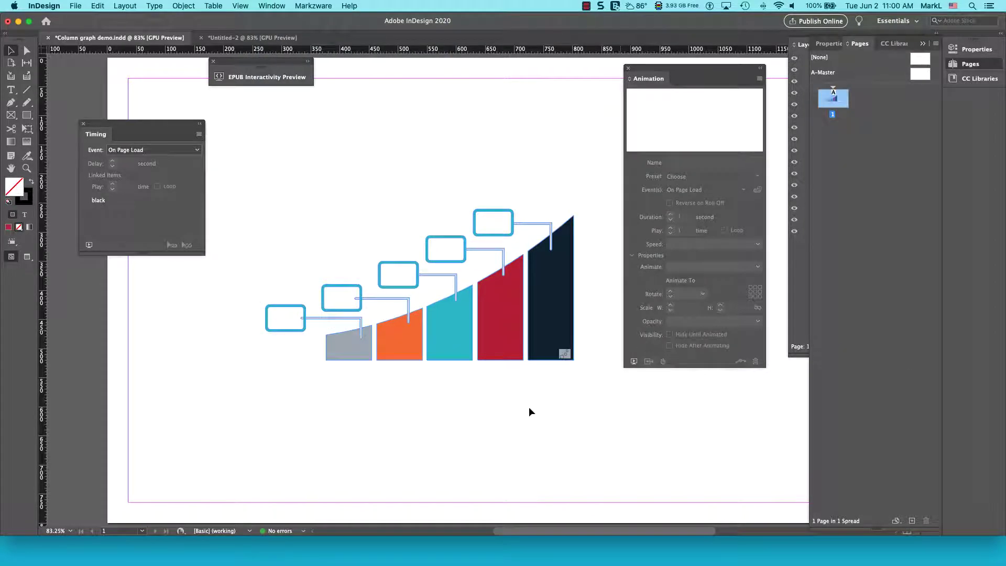
Inspect the black column's animation settings, play its EPUB preview twice, then collapse the preview and deselect the column
click(550, 308)
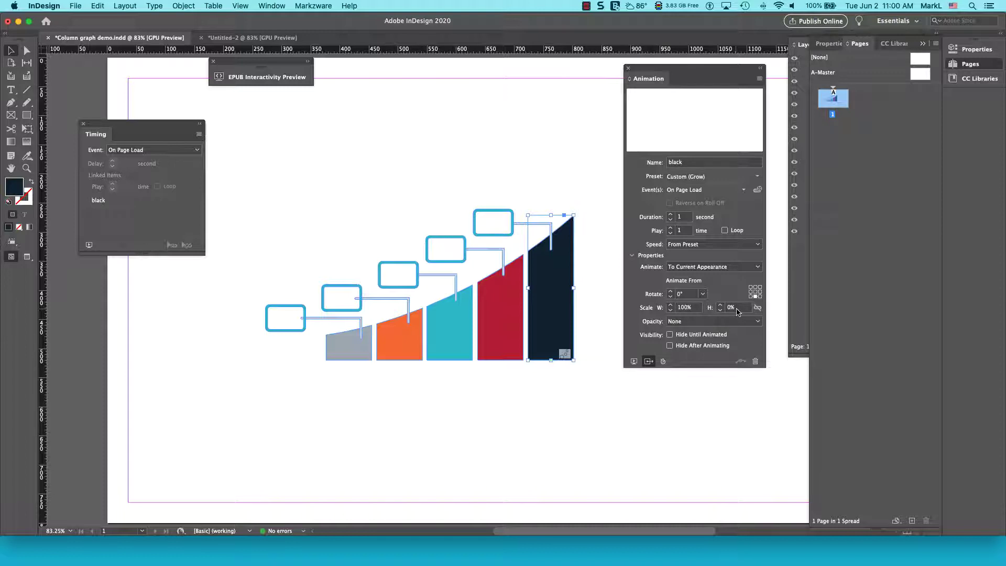
click(633, 361)
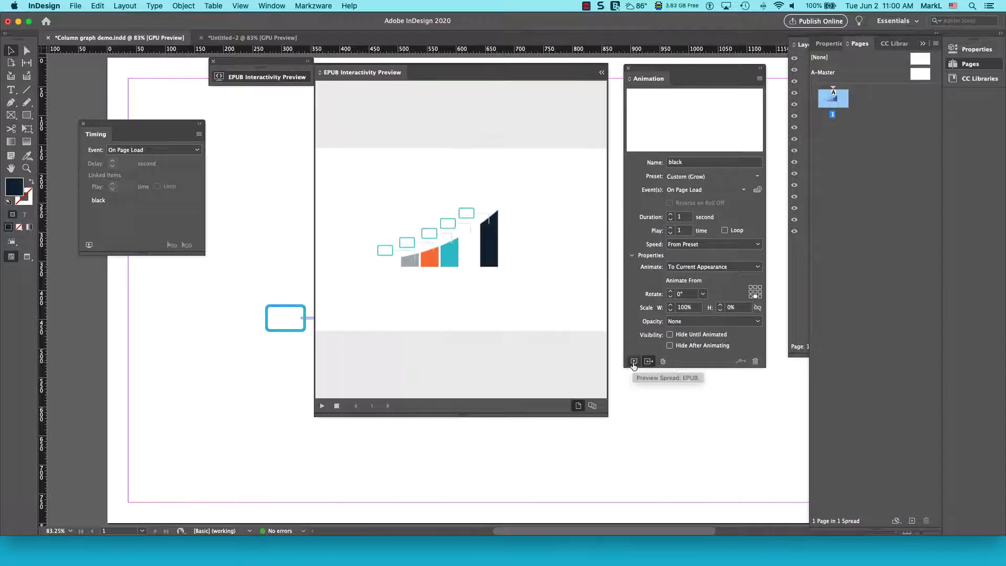
click(336, 406)
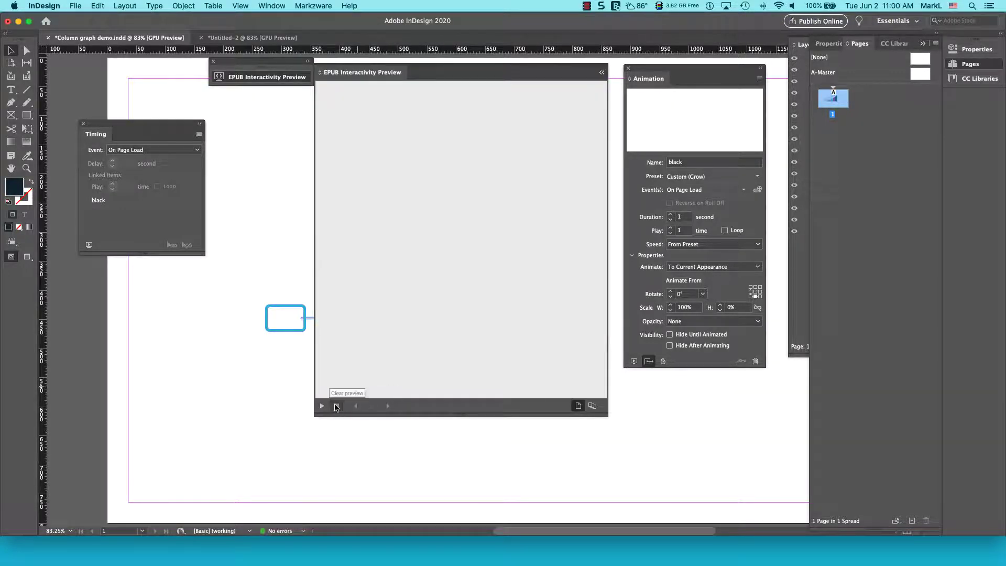
click(322, 406)
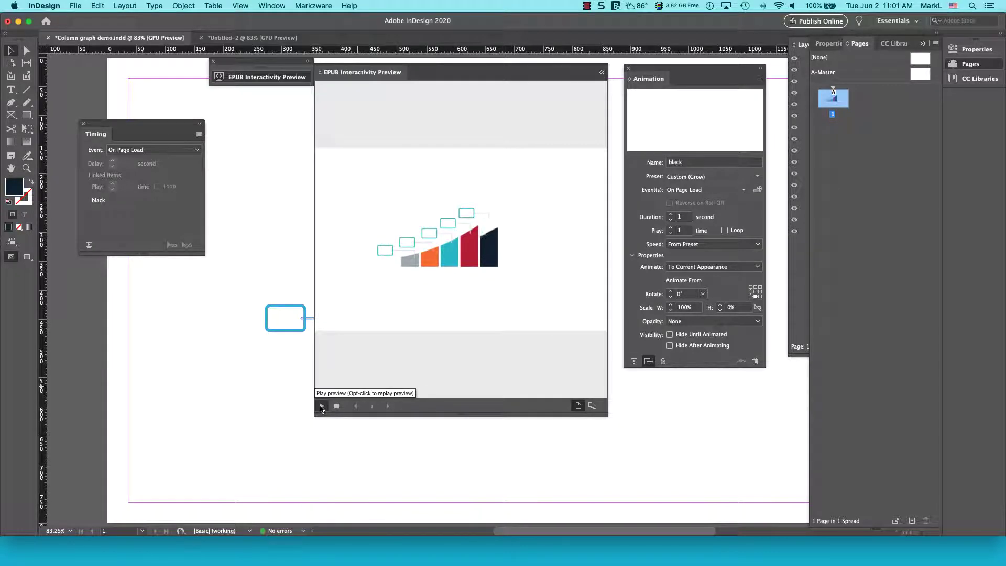
click(256, 77)
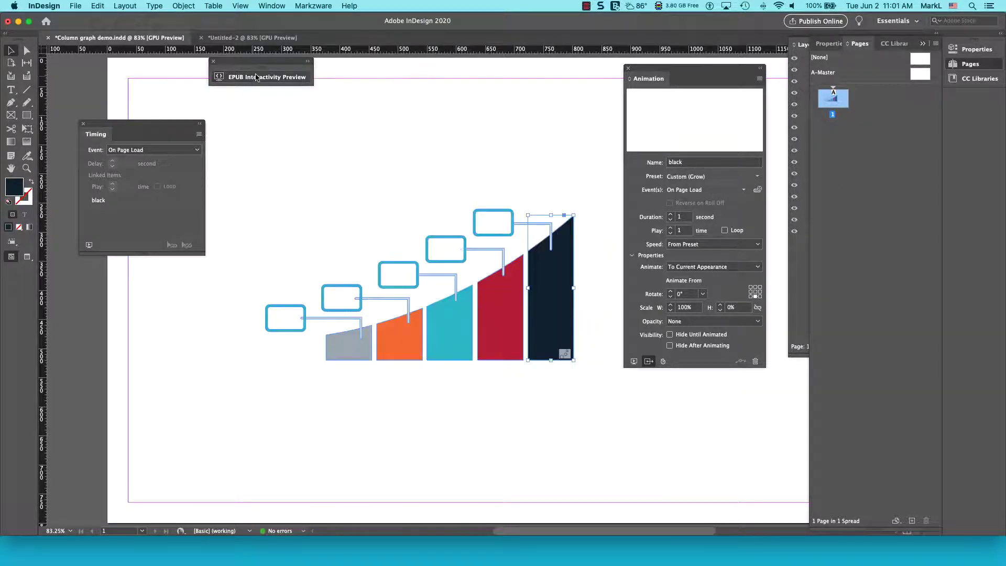
click(484, 421)
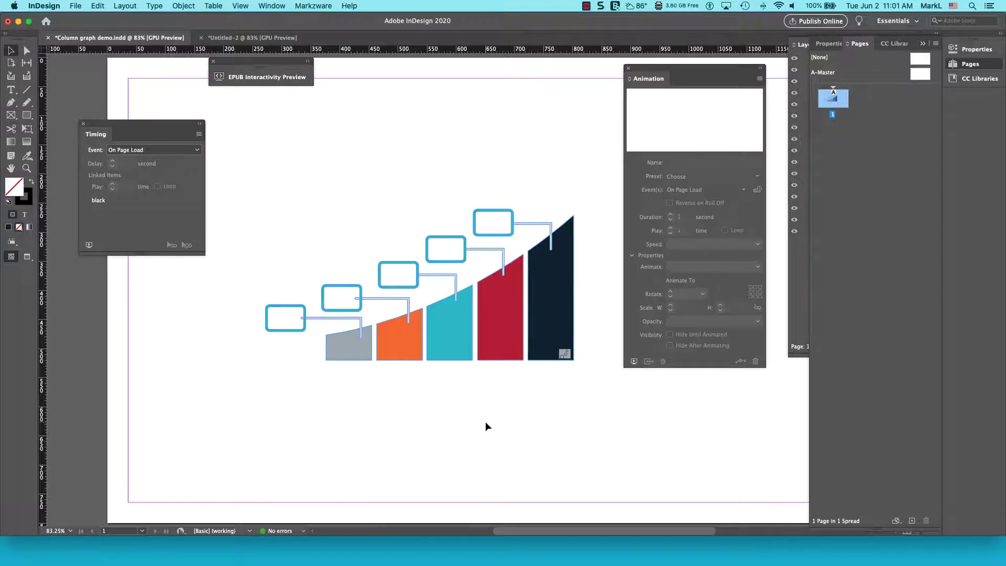
Select the red, blue, orange and gray columns together and apply the Grow animation preset to them
click(497, 345)
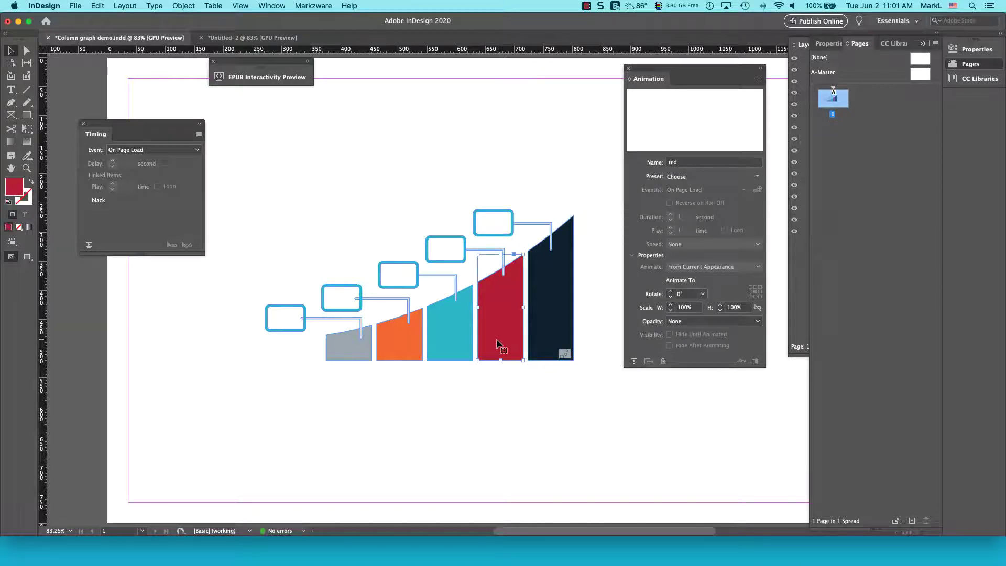
shift+click(452, 338)
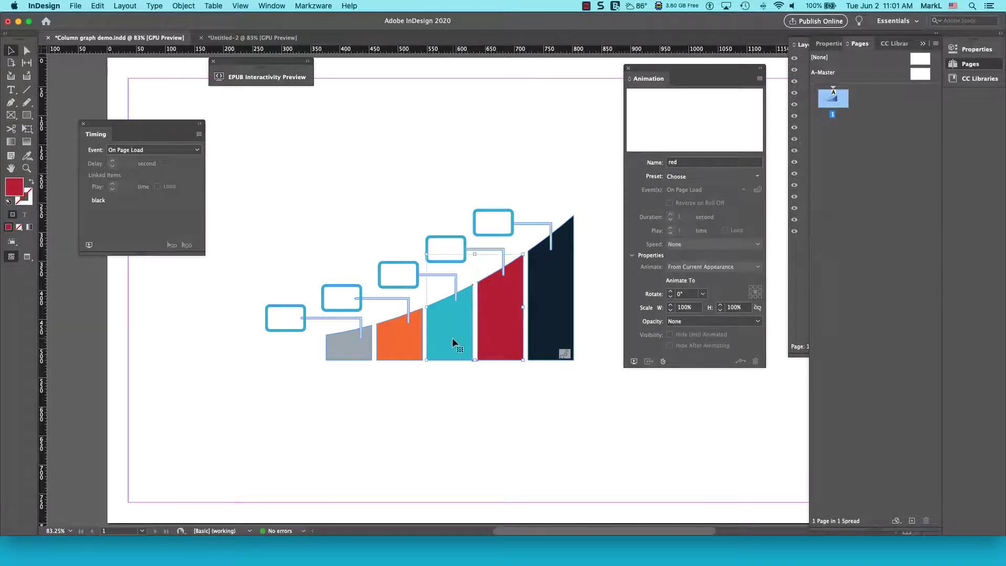
shift+click(400, 348)
shift+click(348, 350)
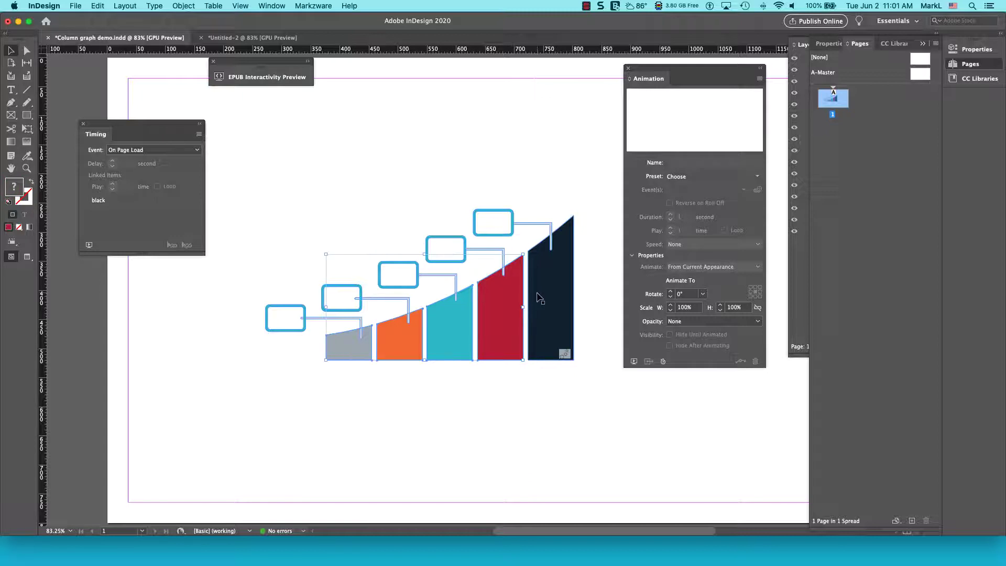
click(757, 177)
click(798, 286)
Set the four columns to animate To Current Appearance from the bottom-center origin, with scale width 100% and height 0%
click(699, 268)
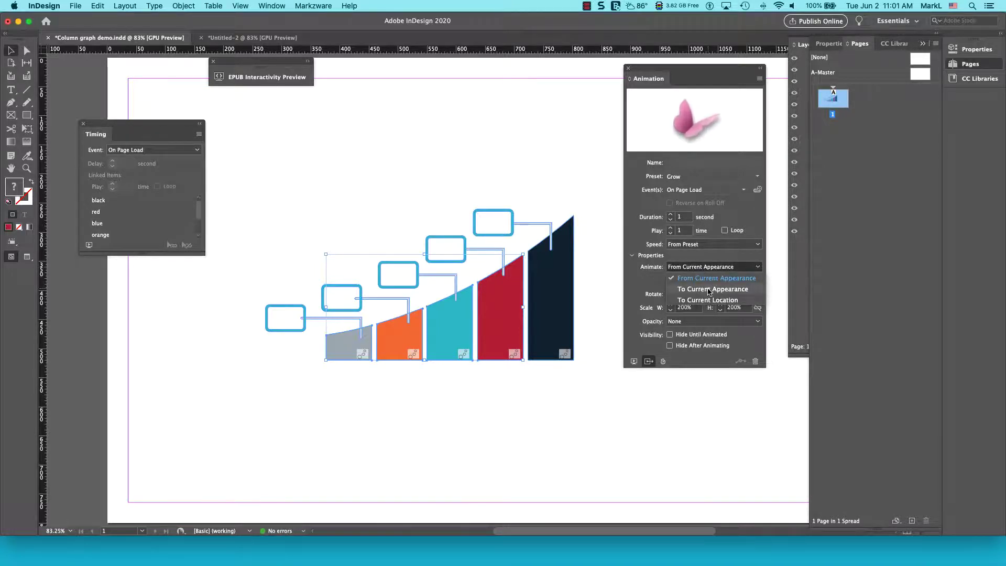
click(707, 287)
click(755, 296)
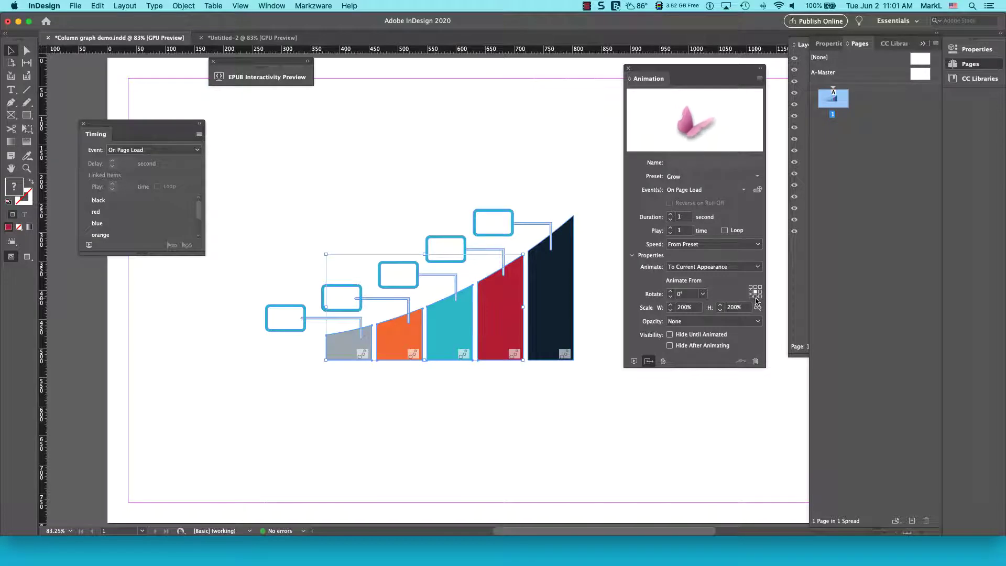
click(677, 308)
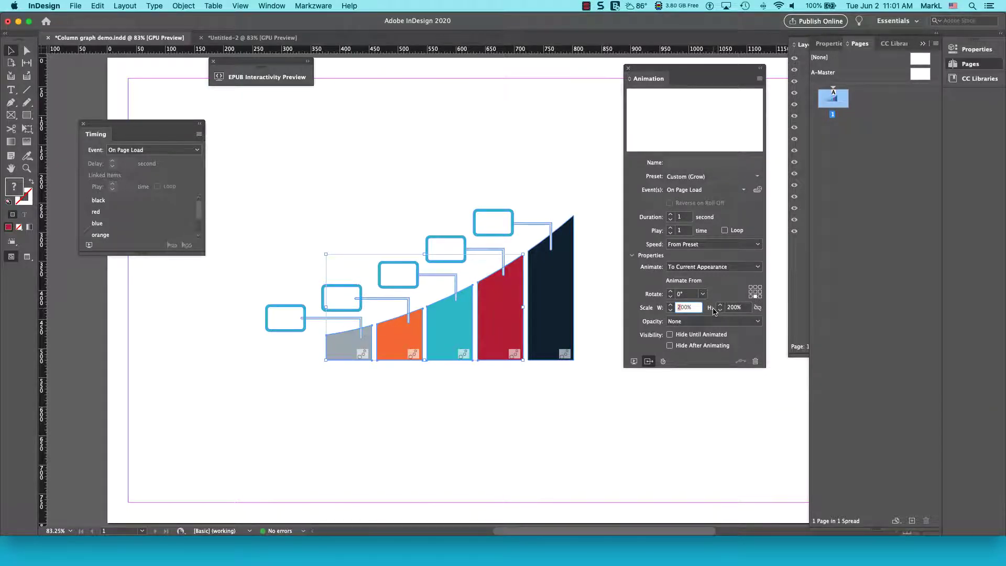
text(1)
click(743, 308)
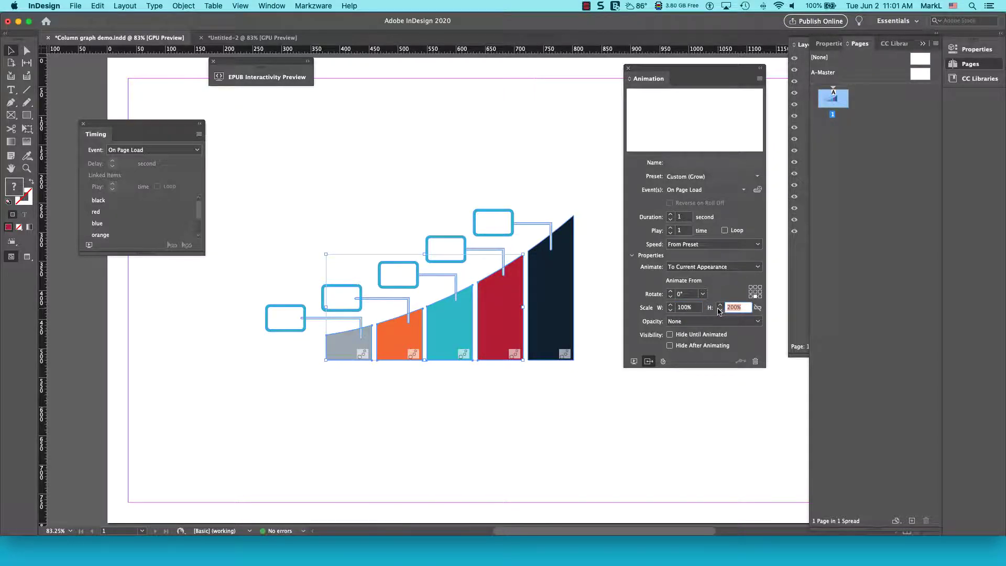
text(0)
Preview the spread's column animations as EPUB, replay them, and collapse the preview
click(634, 361)
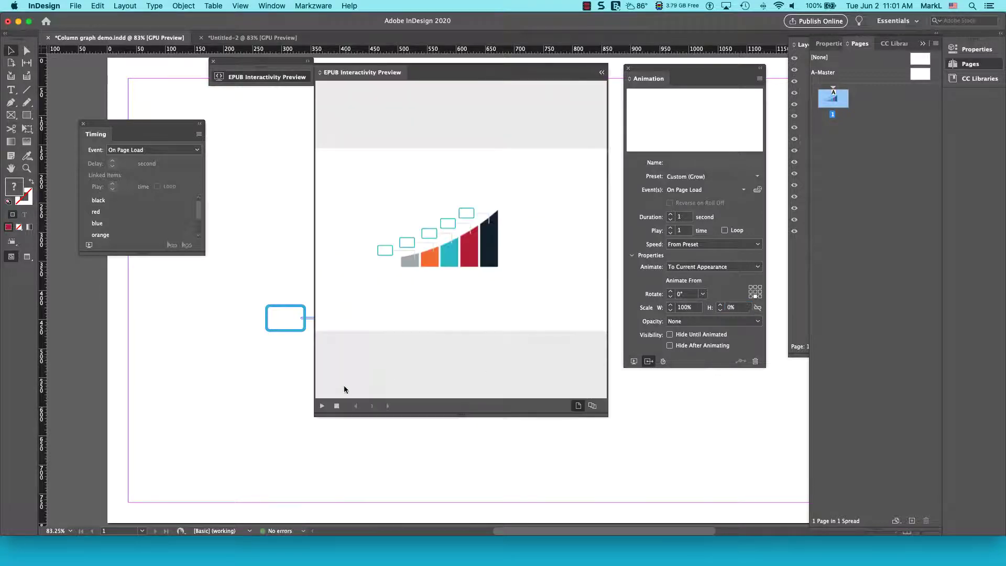
click(321, 406)
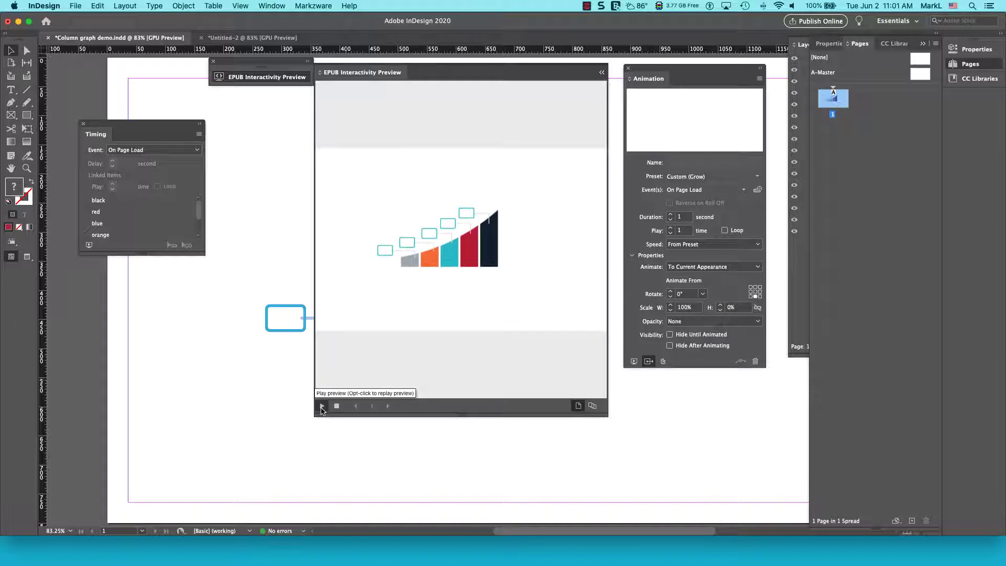
click(321, 407)
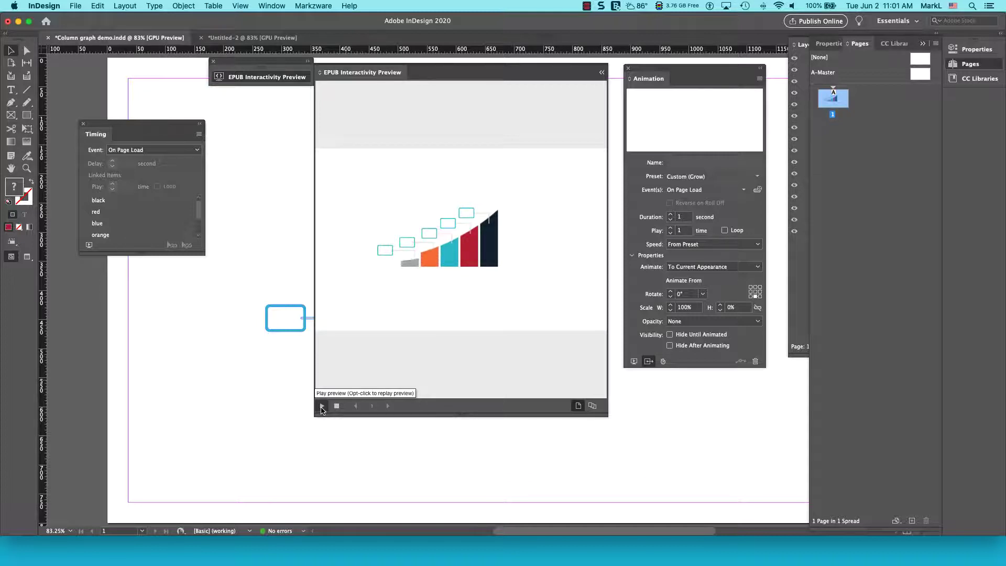
click(271, 78)
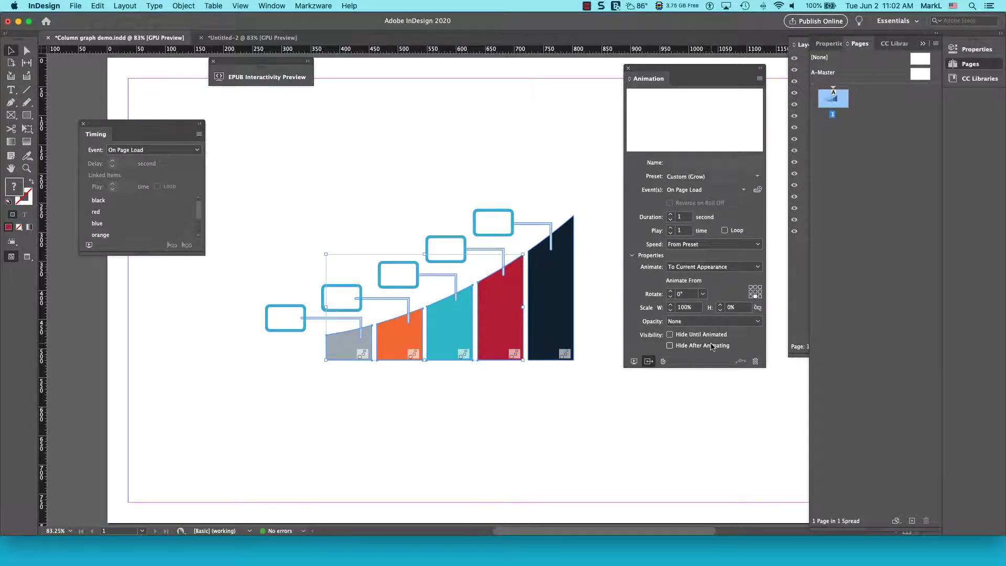
Save the custom grow animation as a motion preset named UpColumn and check its Animate options without changing them
click(759, 79)
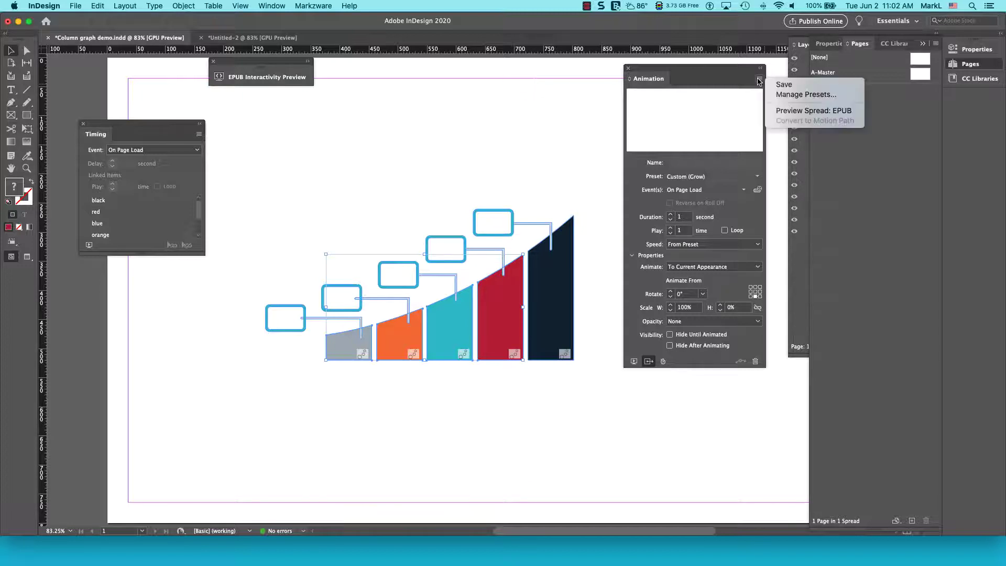
click(804, 85)
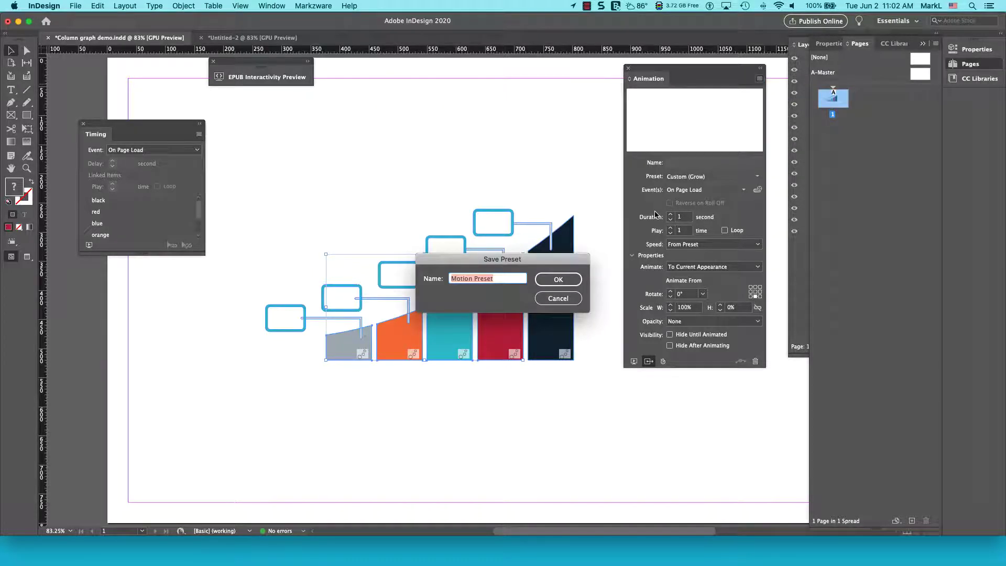
text(UpColumn)
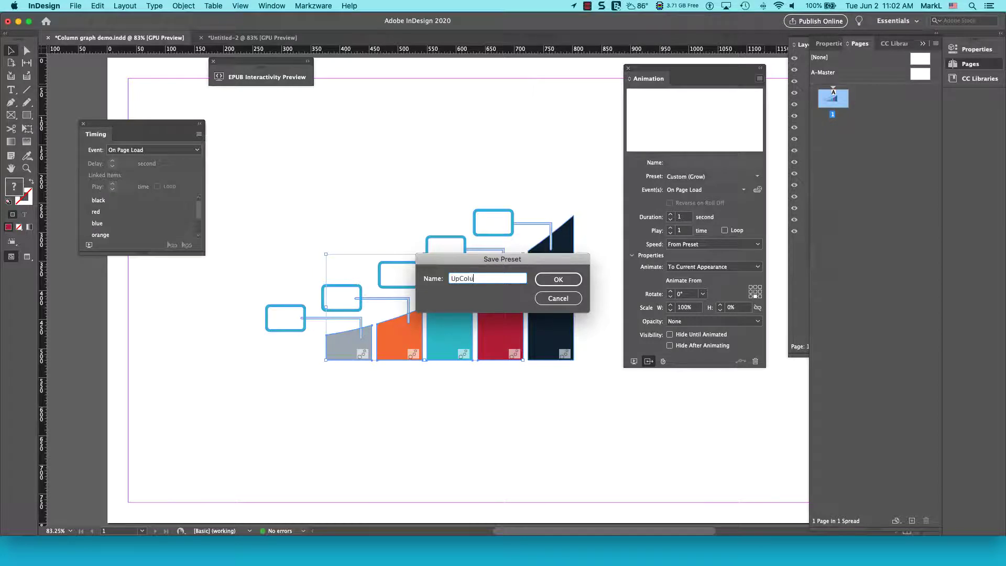
click(560, 281)
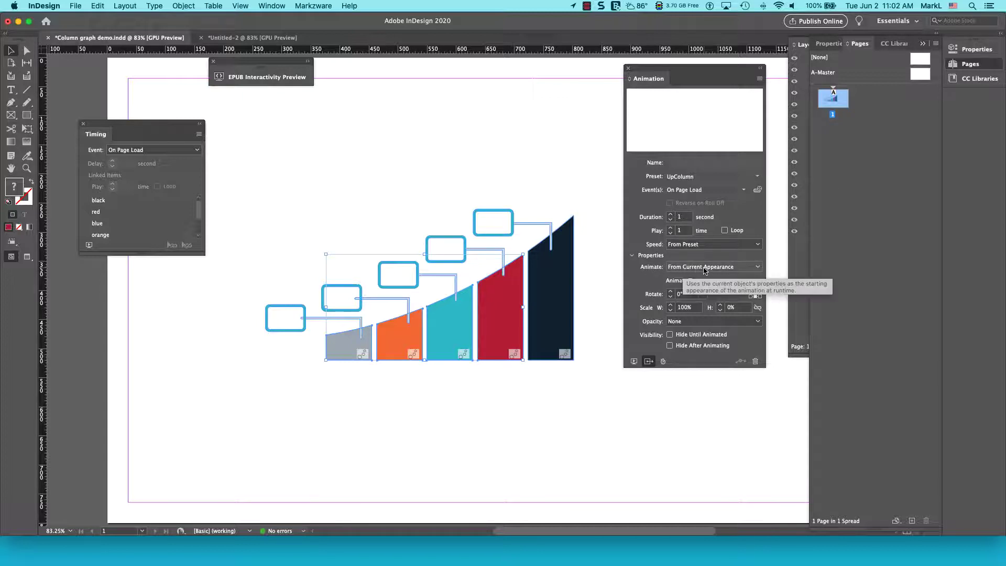
click(705, 268)
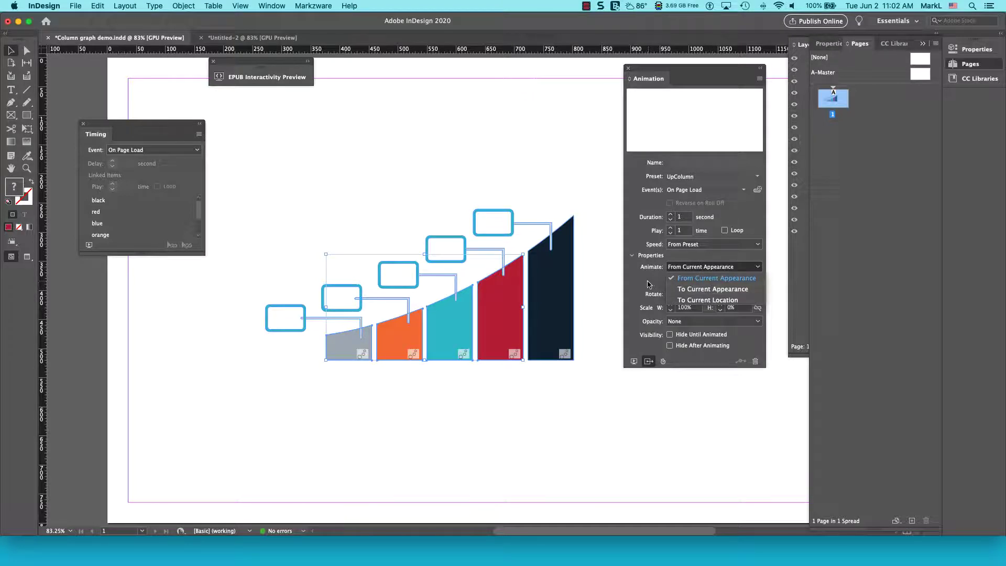
click(643, 286)
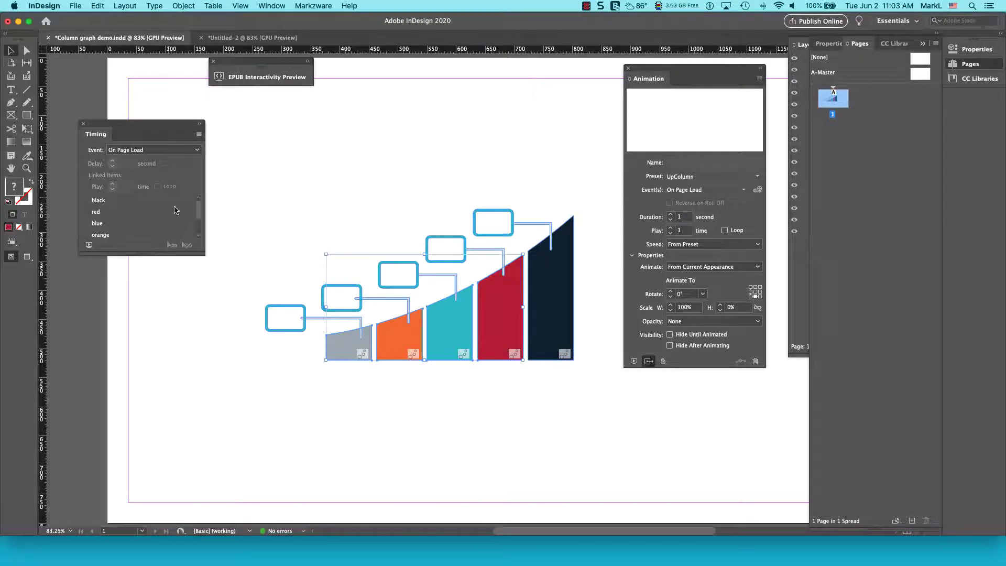
Enlarge the Timing list and reorder the On Page Load animations as gray, orange, blue, red, black
drag(125, 123, 191, 120)
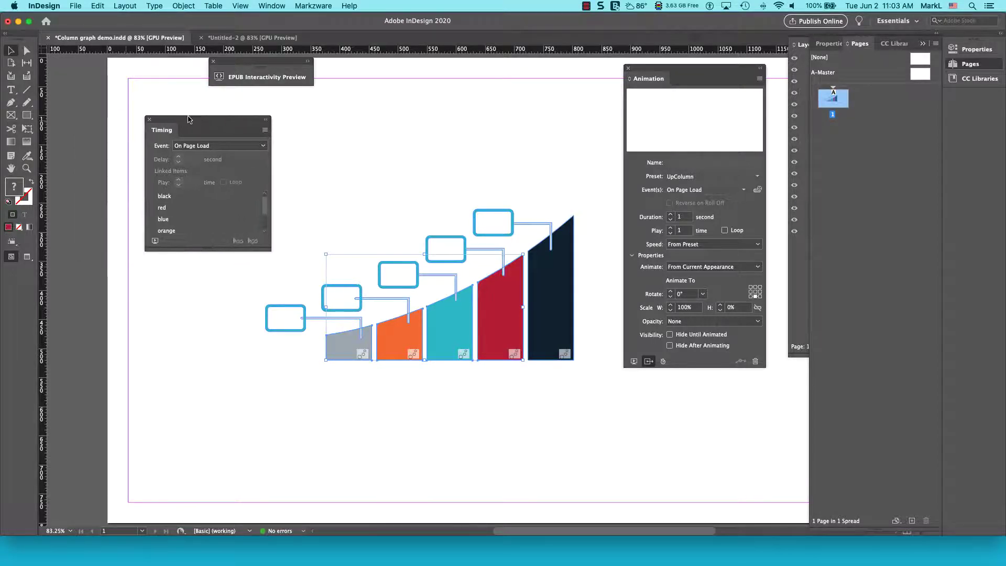
drag(202, 251, 193, 381)
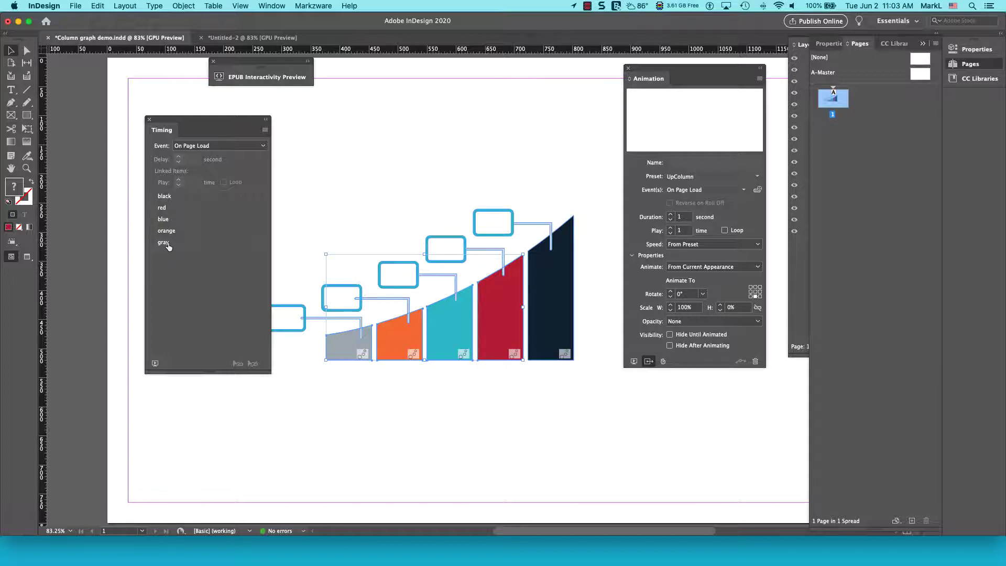
drag(168, 245, 183, 196)
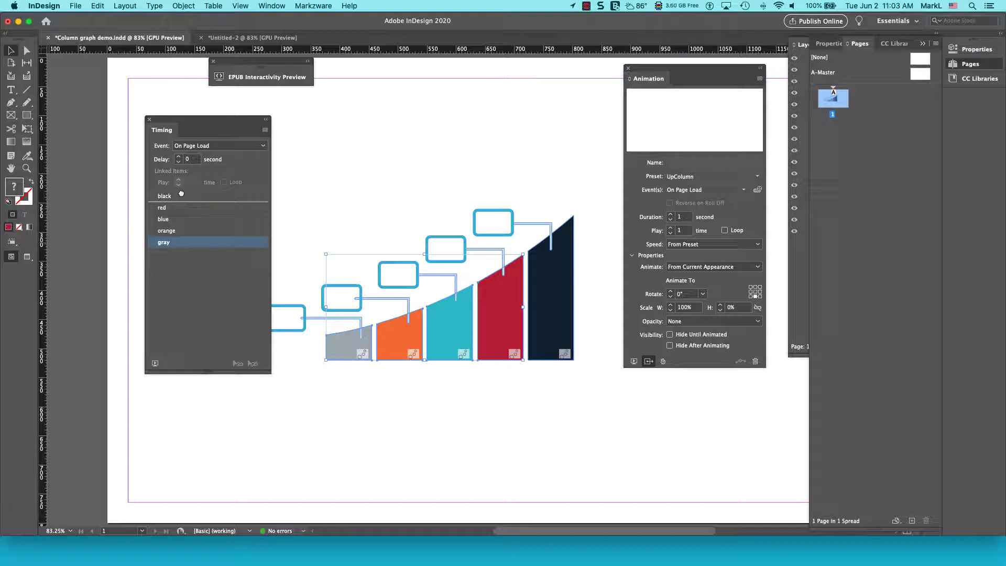
drag(181, 194, 182, 195)
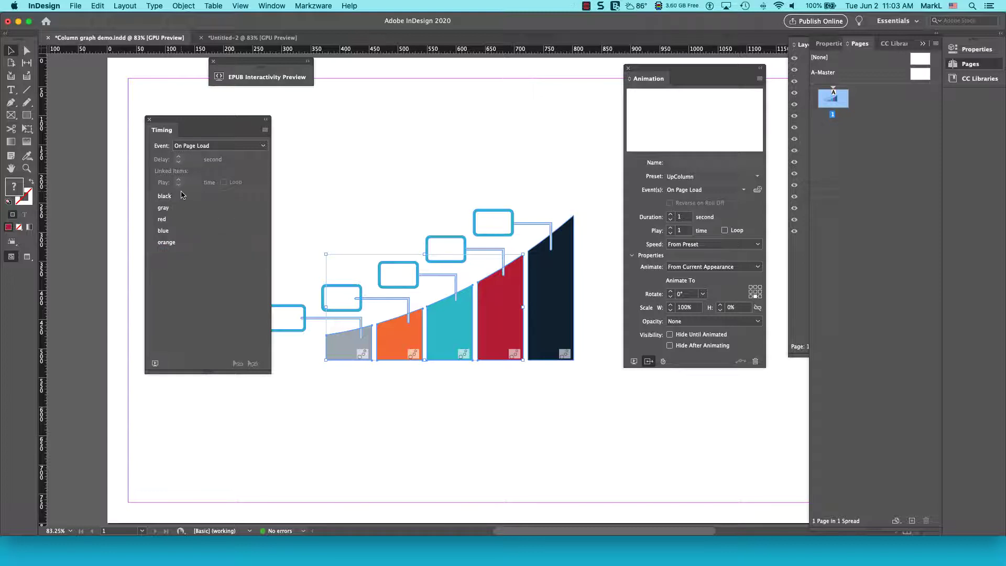
drag(169, 243, 180, 210)
drag(176, 246, 182, 227)
click(173, 243)
drag(173, 242, 172, 242)
drag(176, 198, 174, 247)
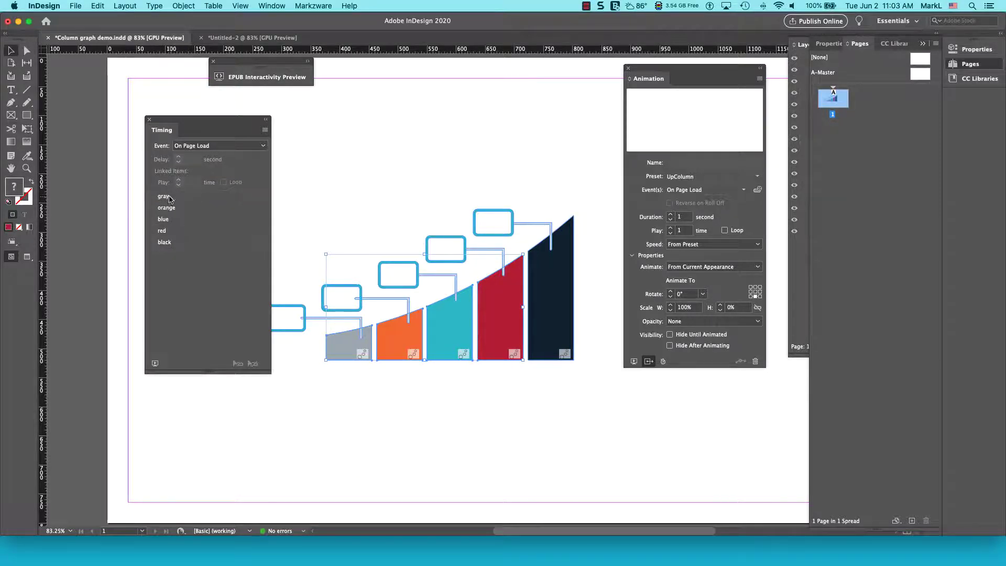
Preview the spread as EPUB with the new column order, clear and replay it, and collapse the preview
click(155, 364)
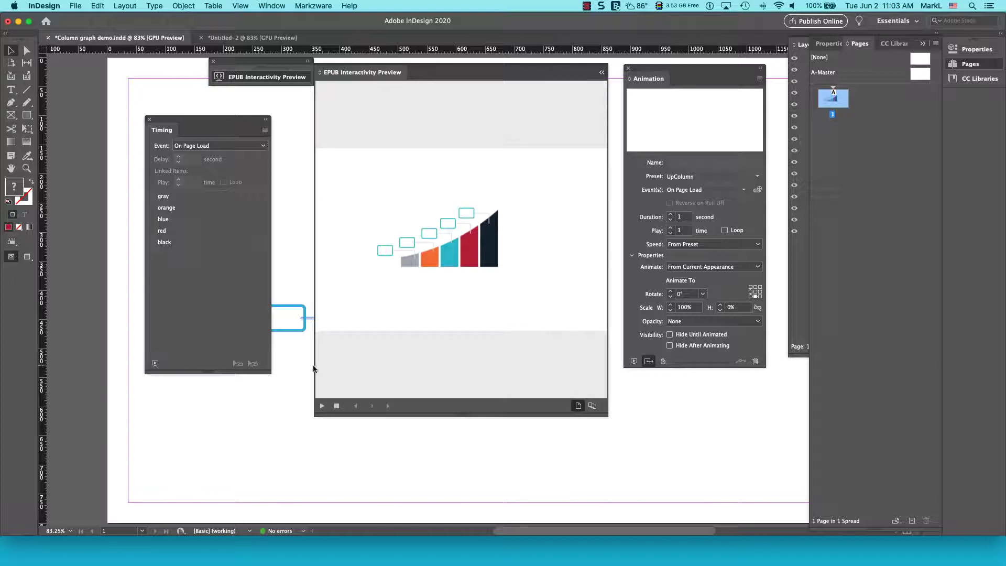
click(337, 407)
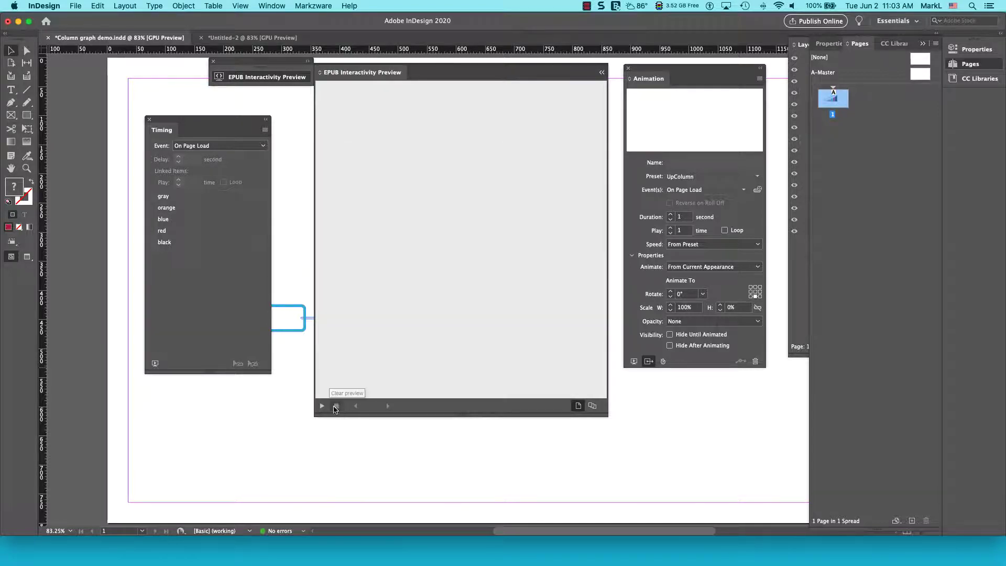
click(322, 407)
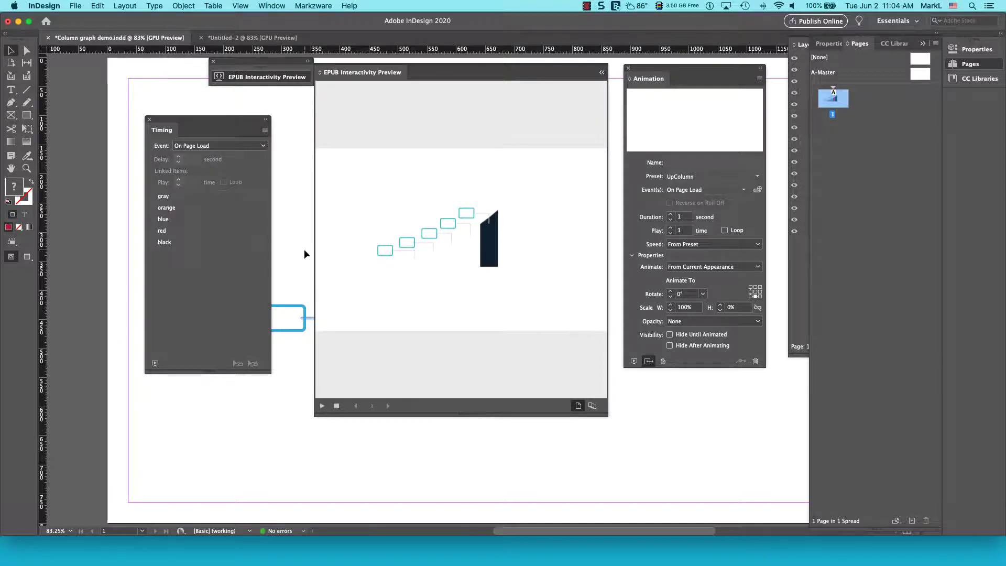
click(249, 79)
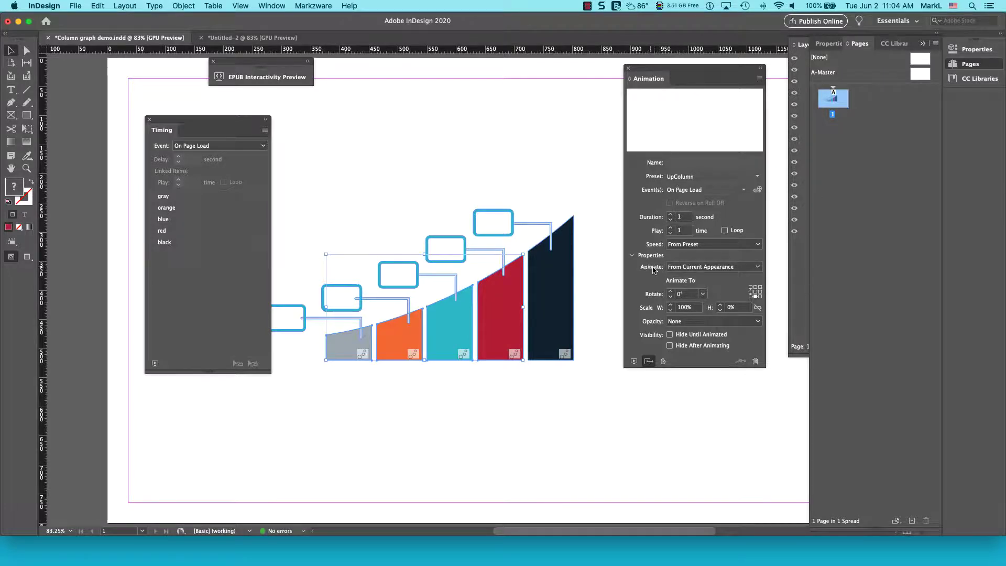
Set the selected columns to animate To Current Appearance and replay the spread's EPUB preview to check the motion
click(696, 268)
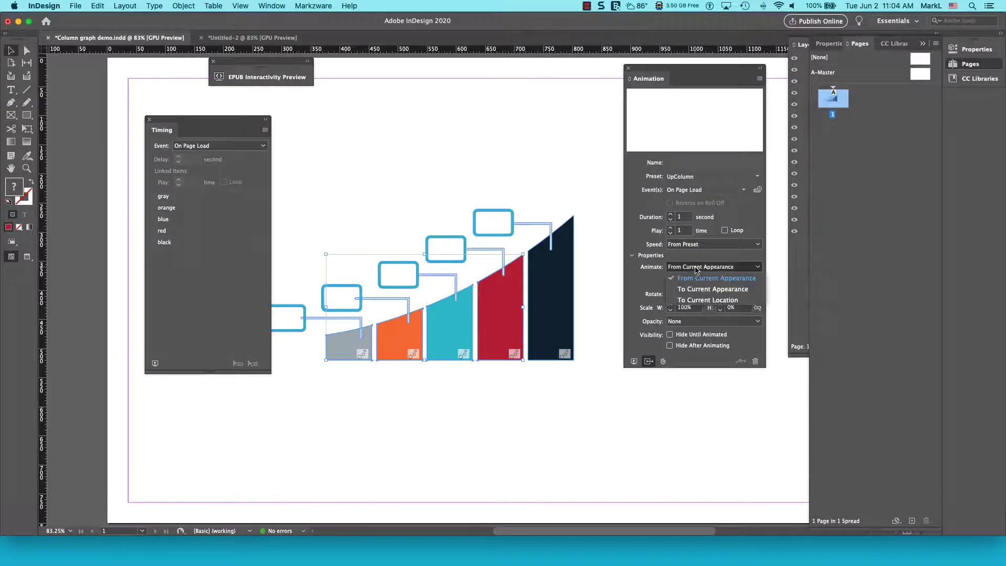
click(710, 289)
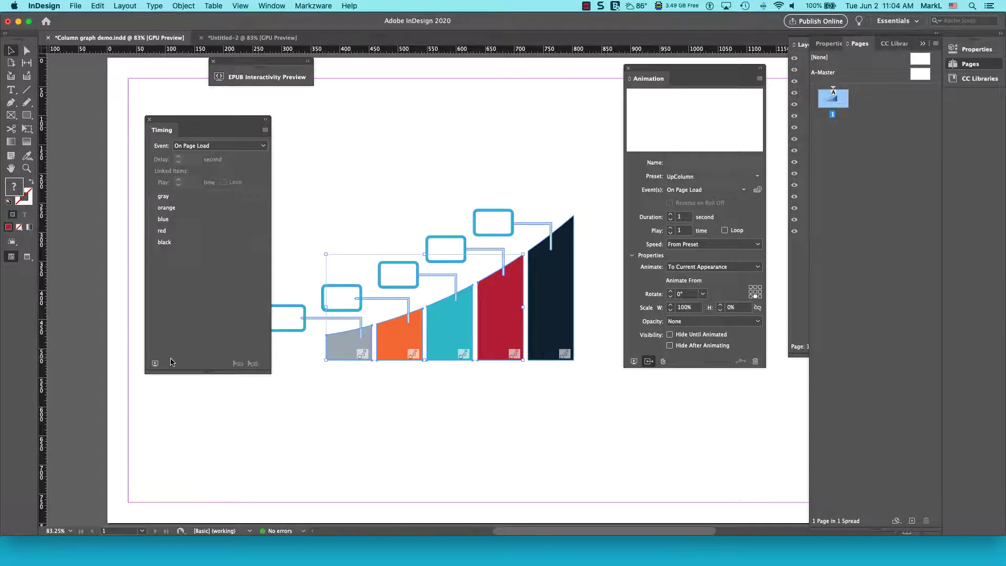
click(155, 363)
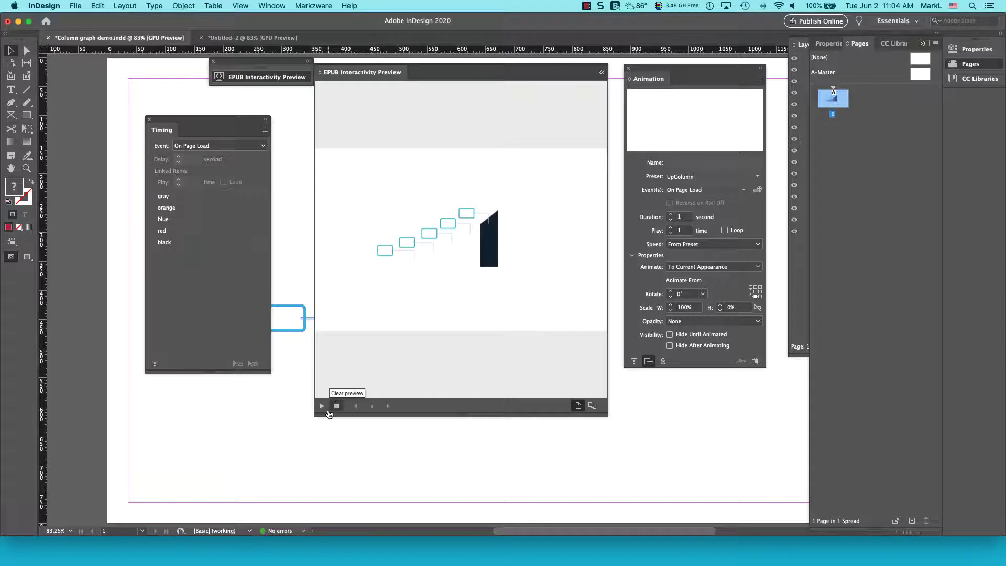
click(336, 406)
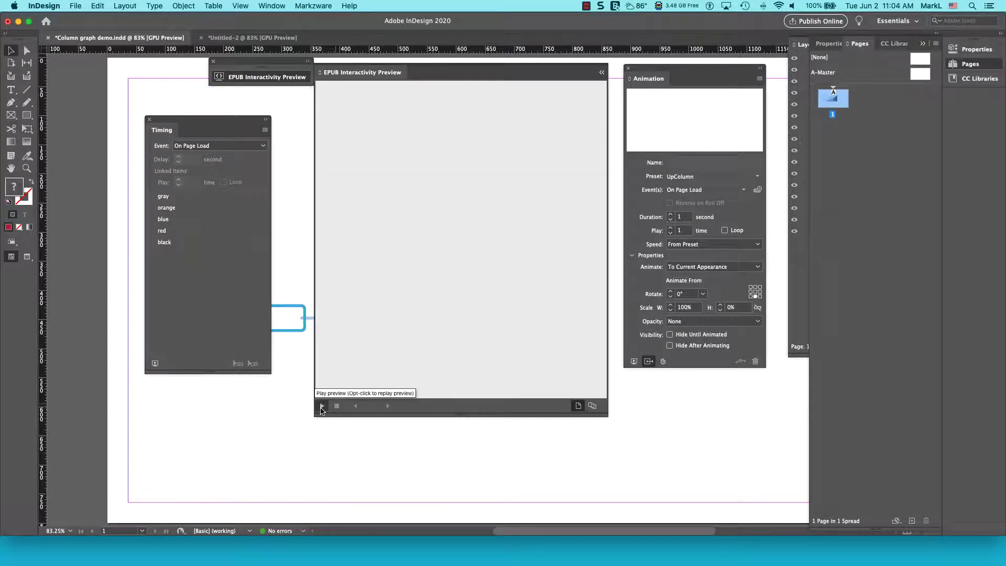
click(321, 405)
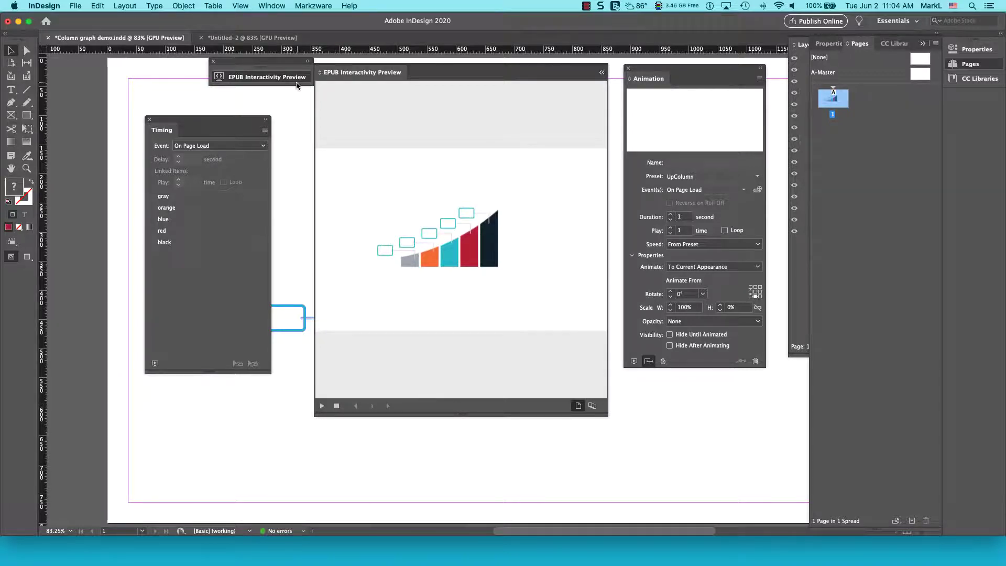
click(276, 79)
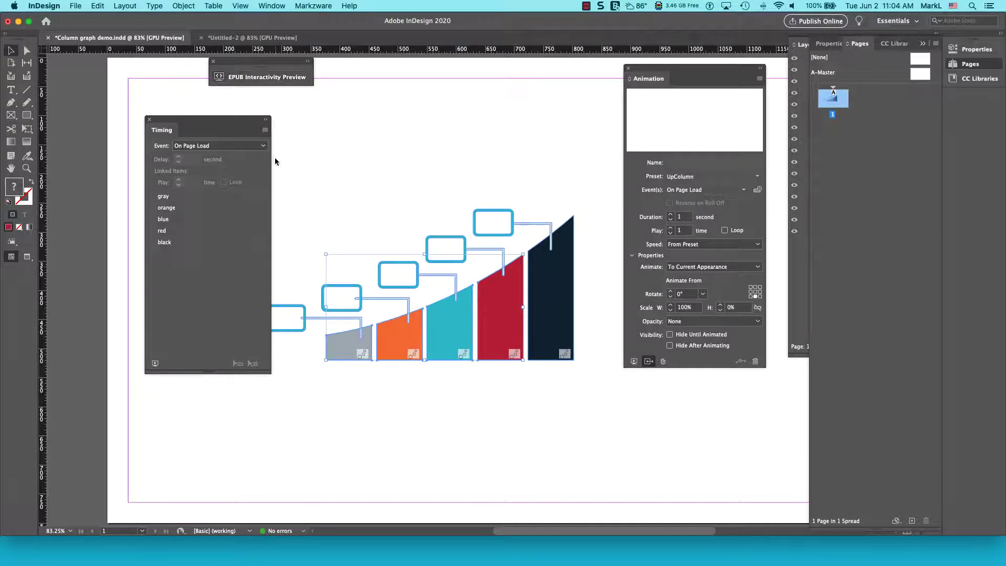
Move the Timing list clear of the graph, save the document and deselect the columns
drag(222, 121, 156, 106)
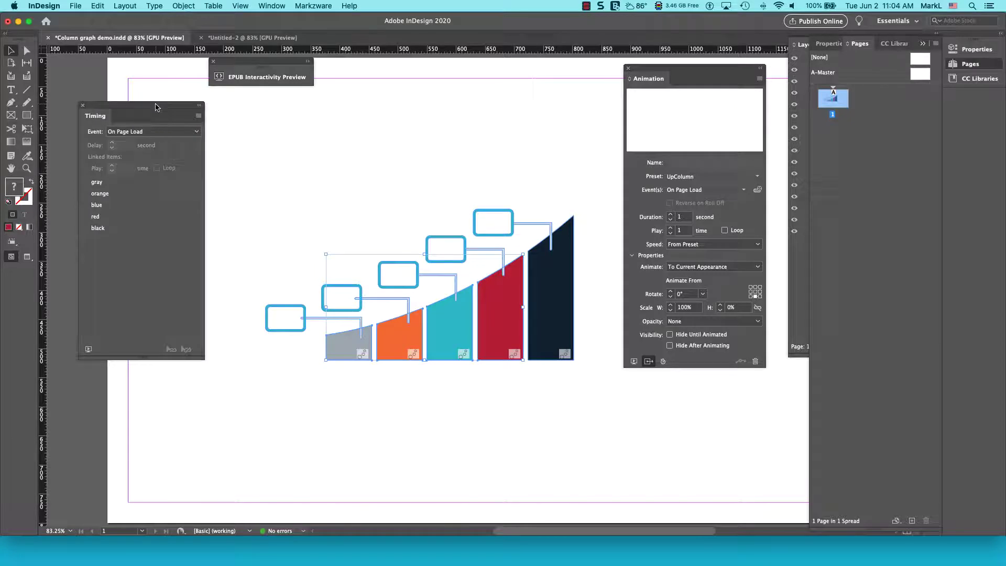
key(super+s)
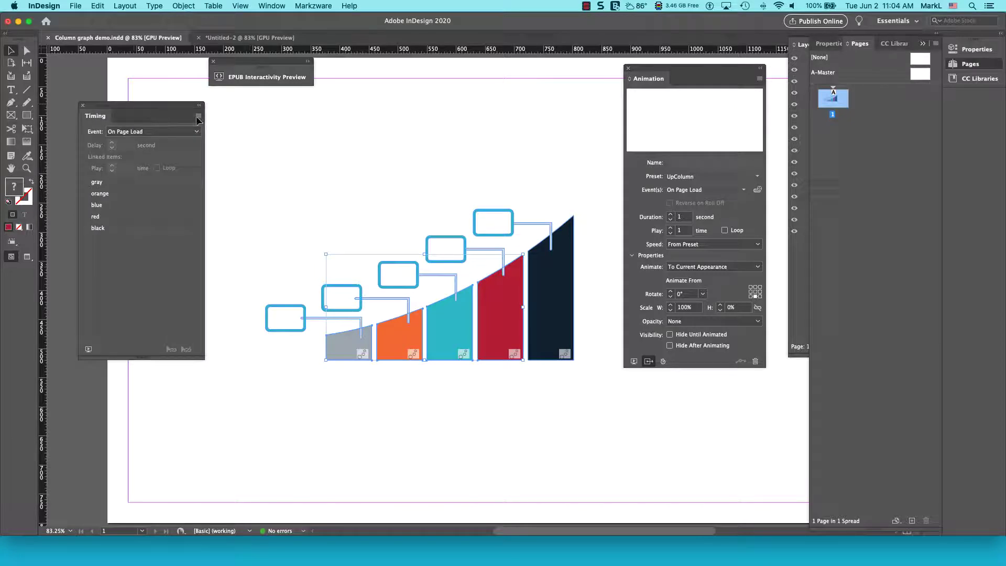
click(298, 156)
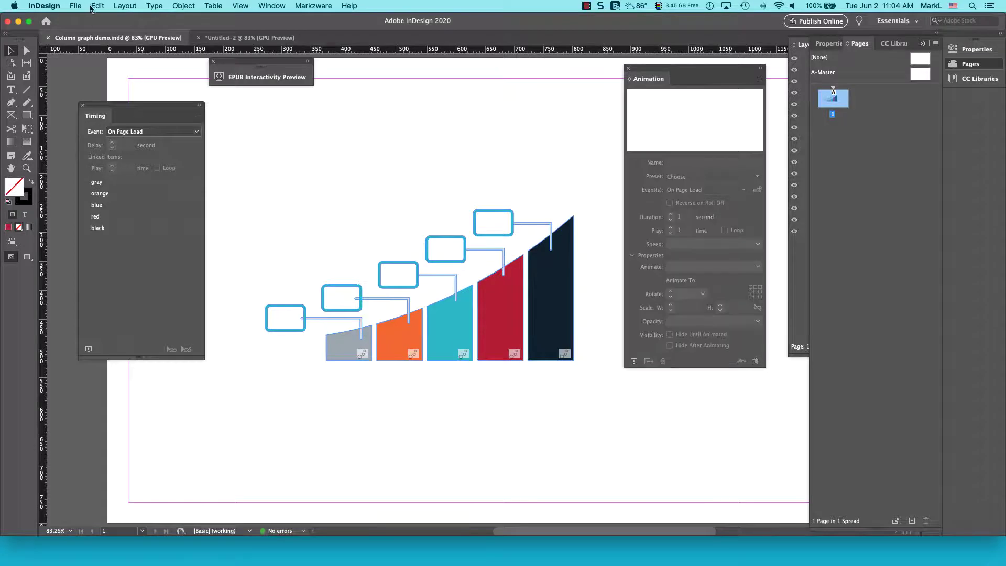
click(76, 5)
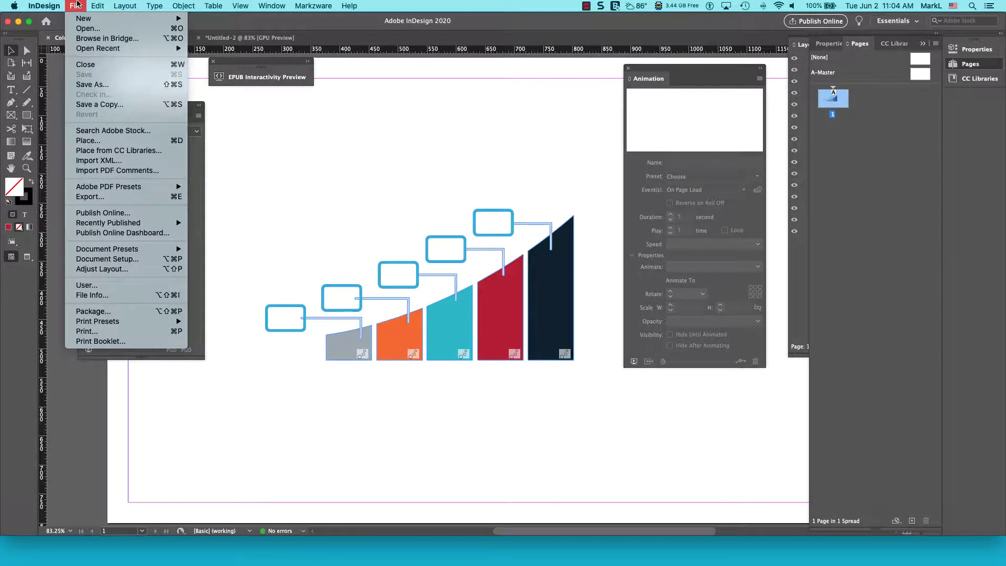
click(77, 5)
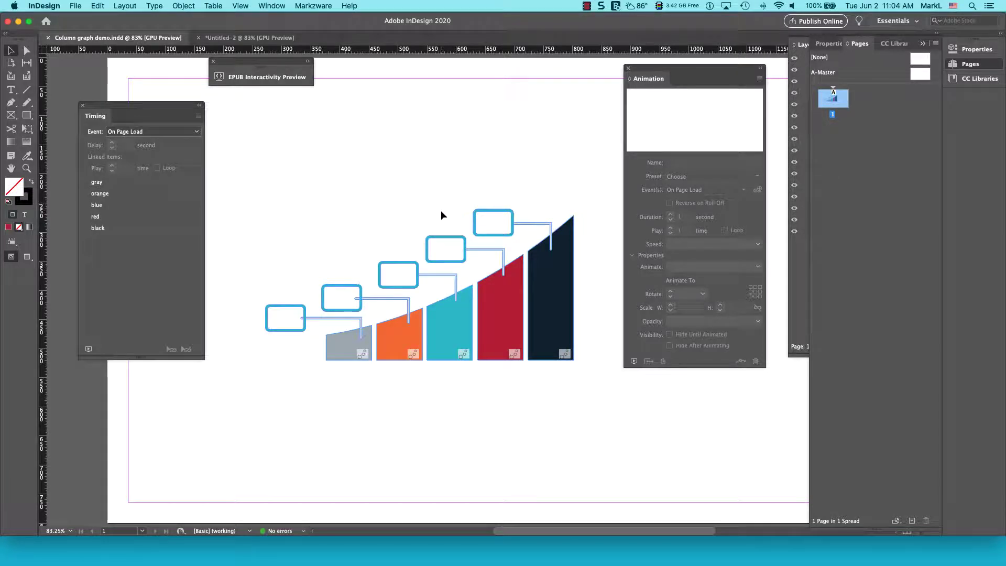
Apply the Grow animation preset to the black arm connecting the top callout box to the black column
click(533, 226)
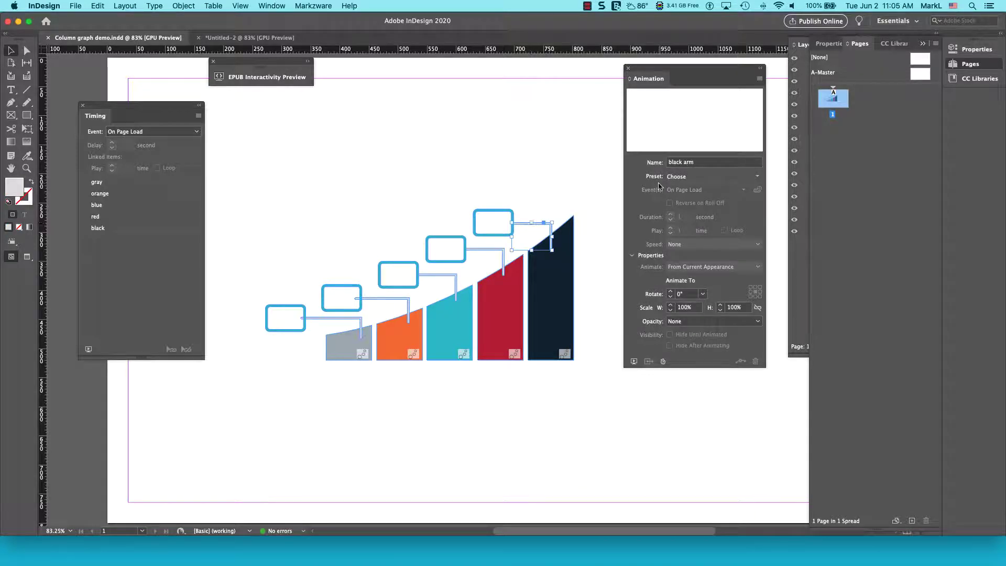
click(756, 177)
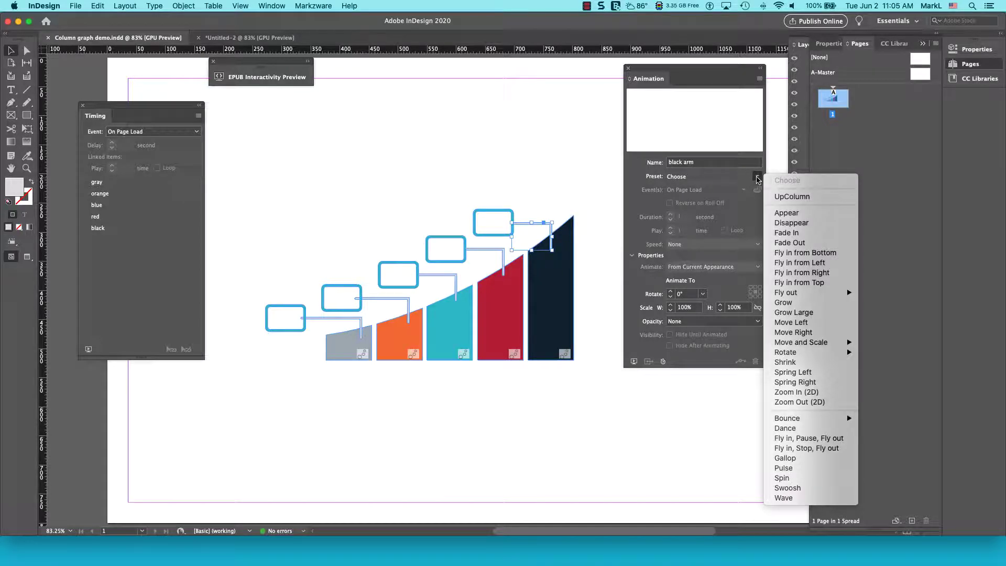
click(836, 304)
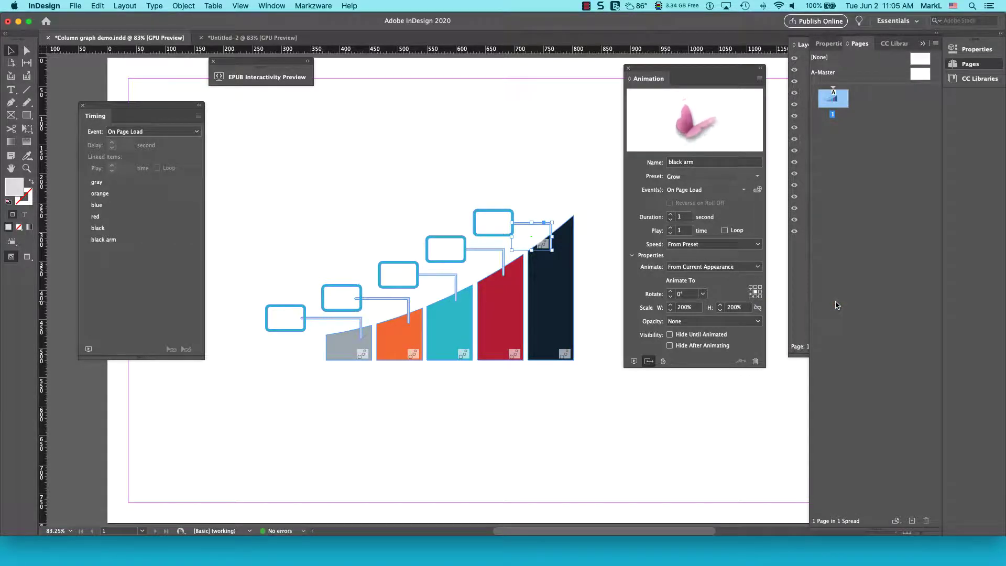
Set the black arm to animate To Current Appearance from the middle-right origin, with scale width and height at 0%
click(690, 267)
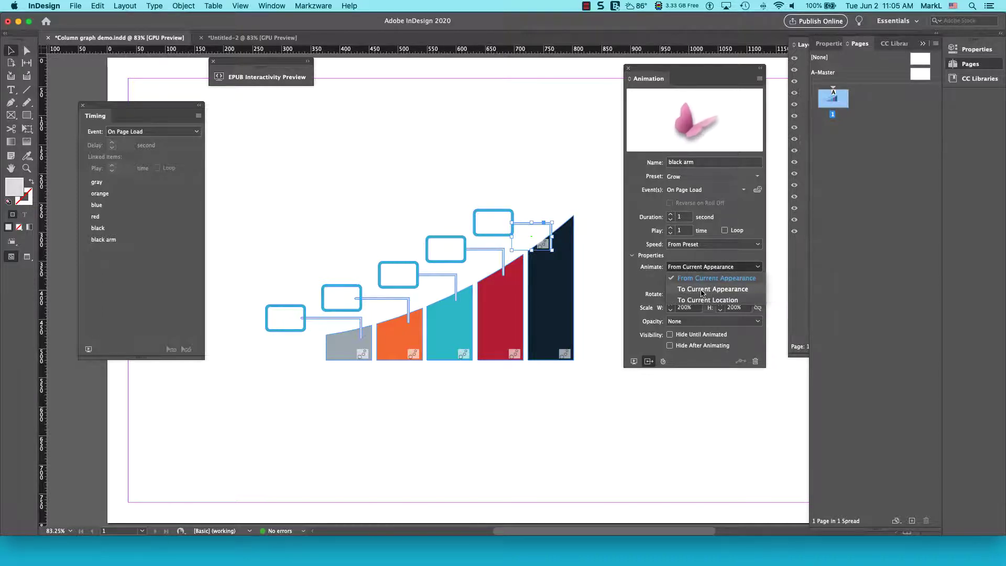
click(701, 289)
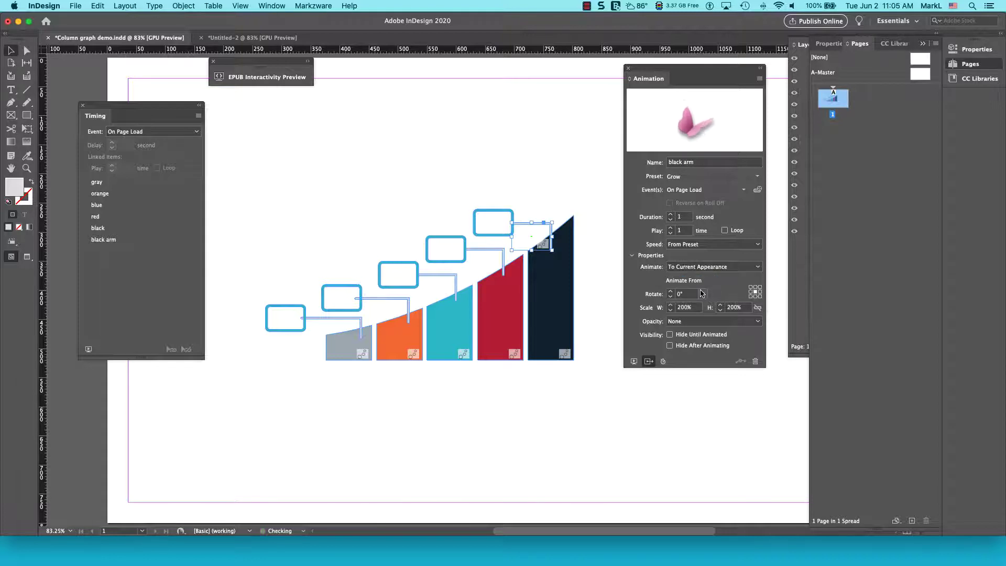
click(759, 292)
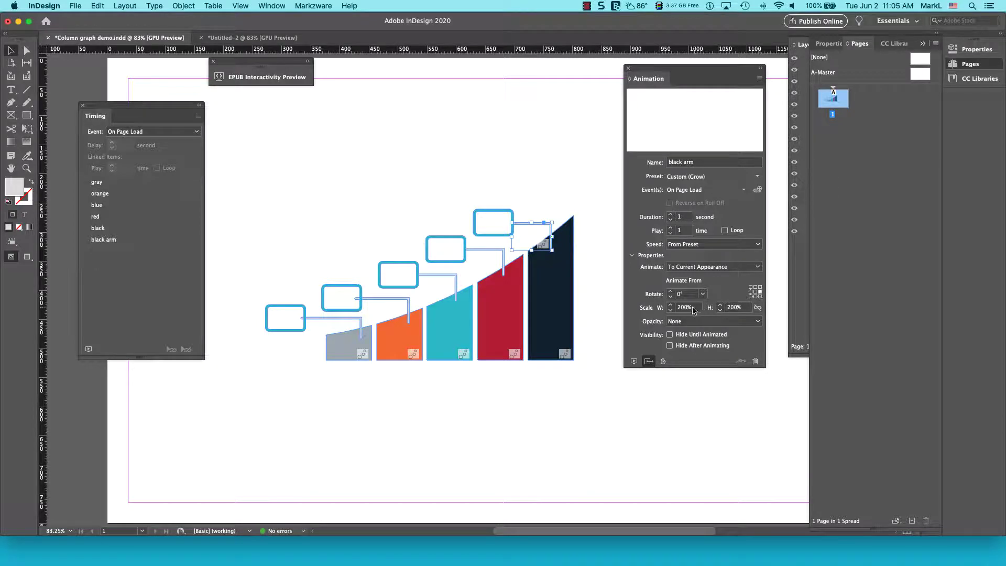
drag(696, 308, 675, 309)
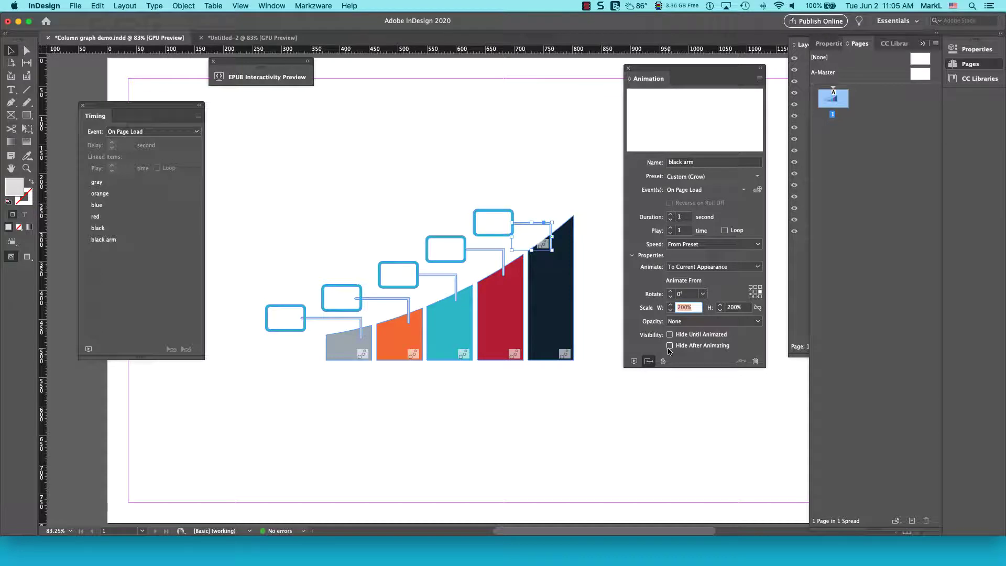
text(0)
click(740, 307)
drag(741, 309, 715, 309)
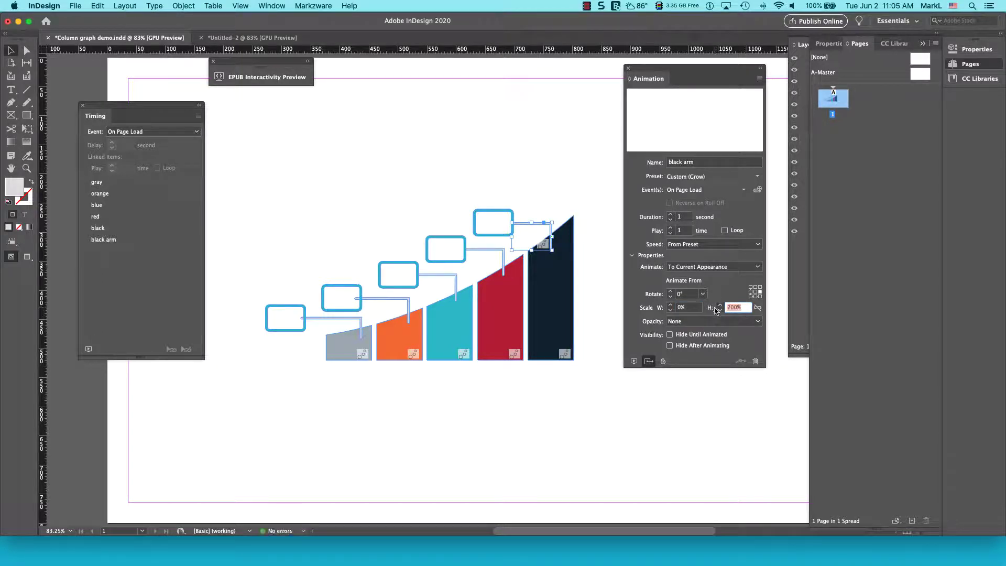
text(0)
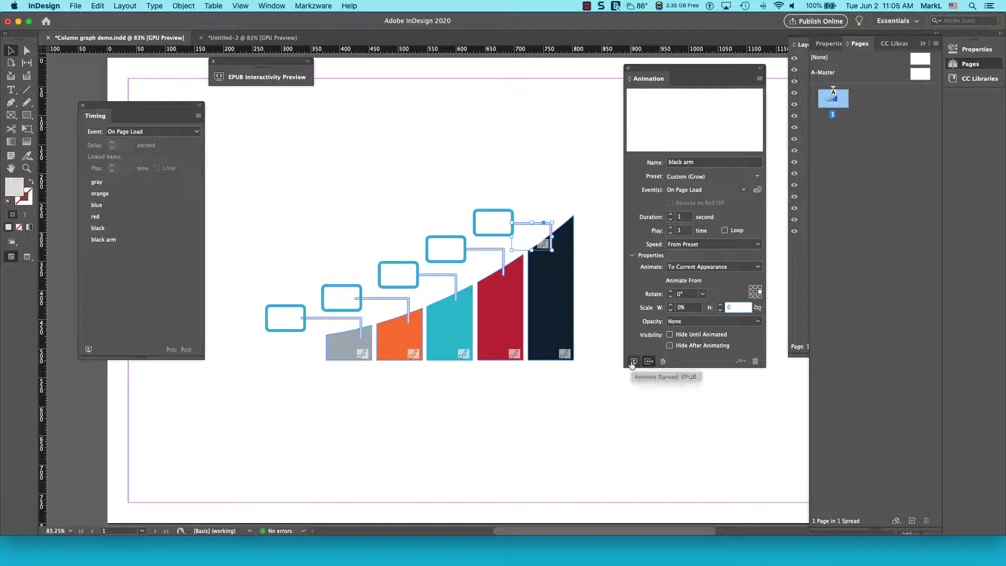
Preview the spread as EPUB to examine the black arm's animation, replay it, and collapse the preview
click(633, 362)
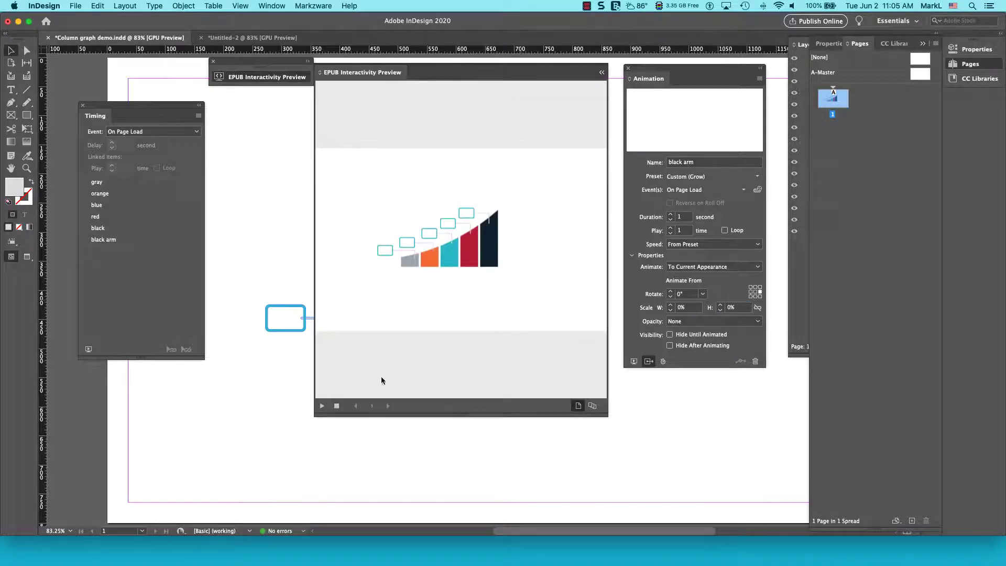
click(321, 406)
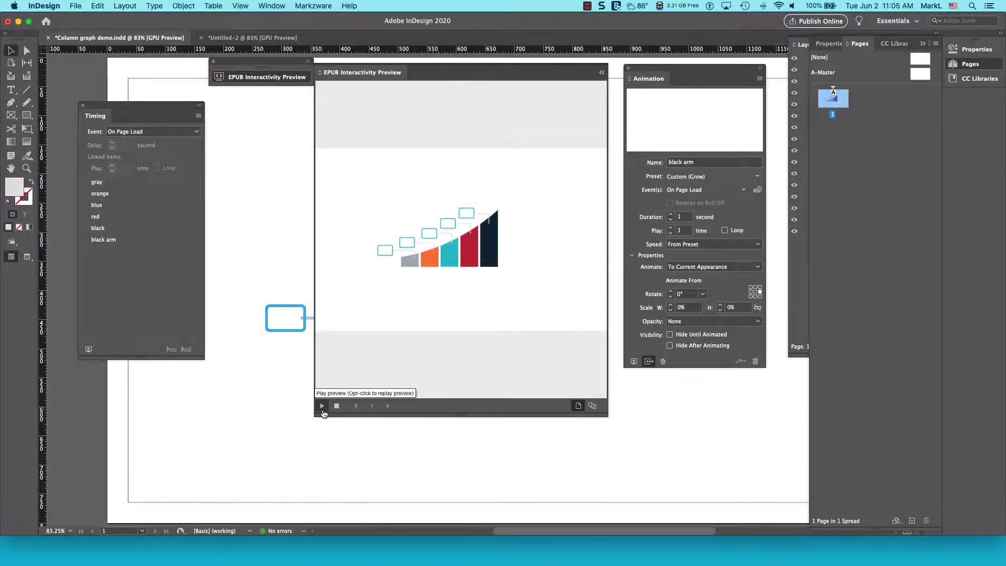
click(322, 406)
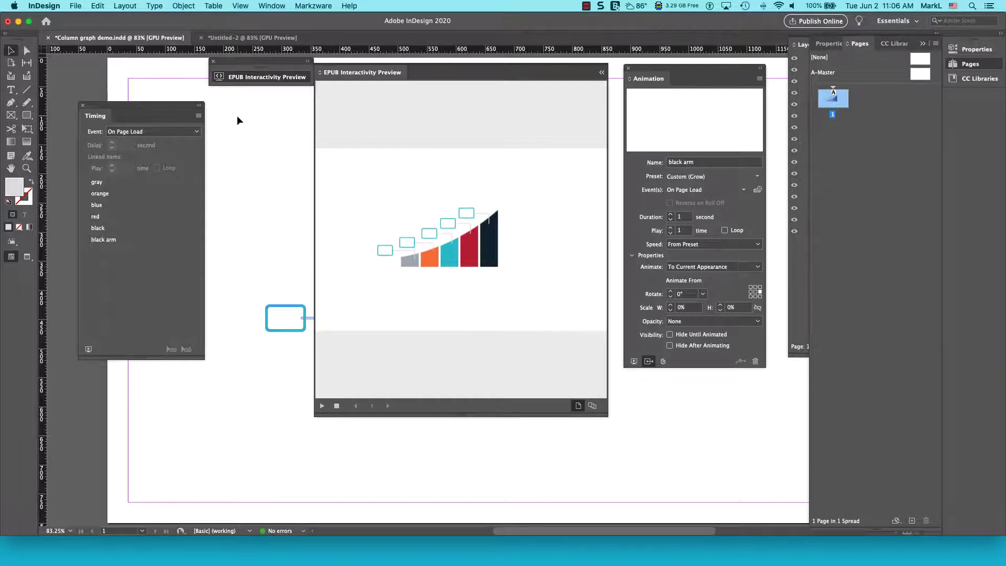
click(250, 78)
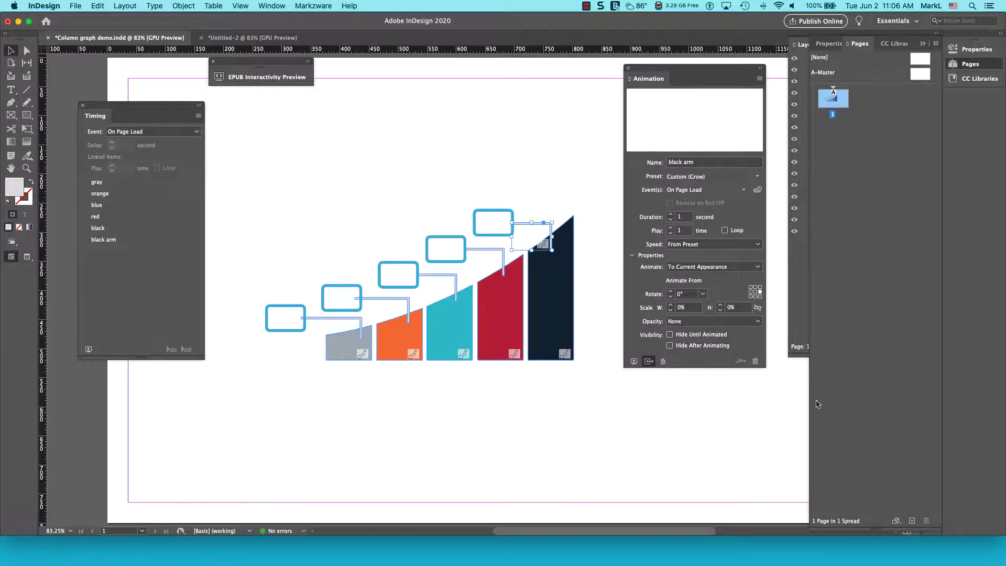
Set the black arm's animation scale height to 100% and preview the spread as EPUB in an enlarged preview
click(735, 308)
text(100)
click(633, 361)
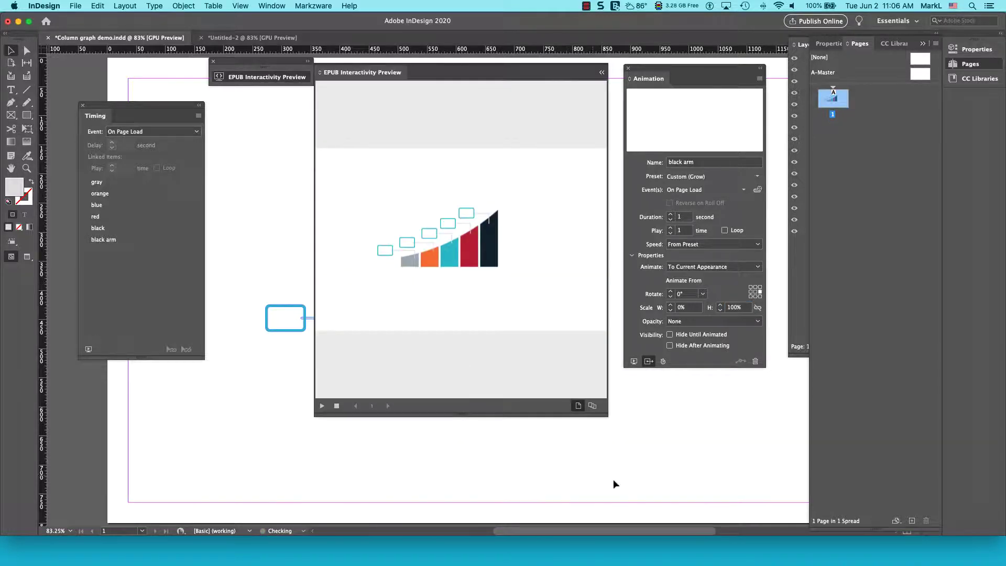
drag(605, 414, 930, 502)
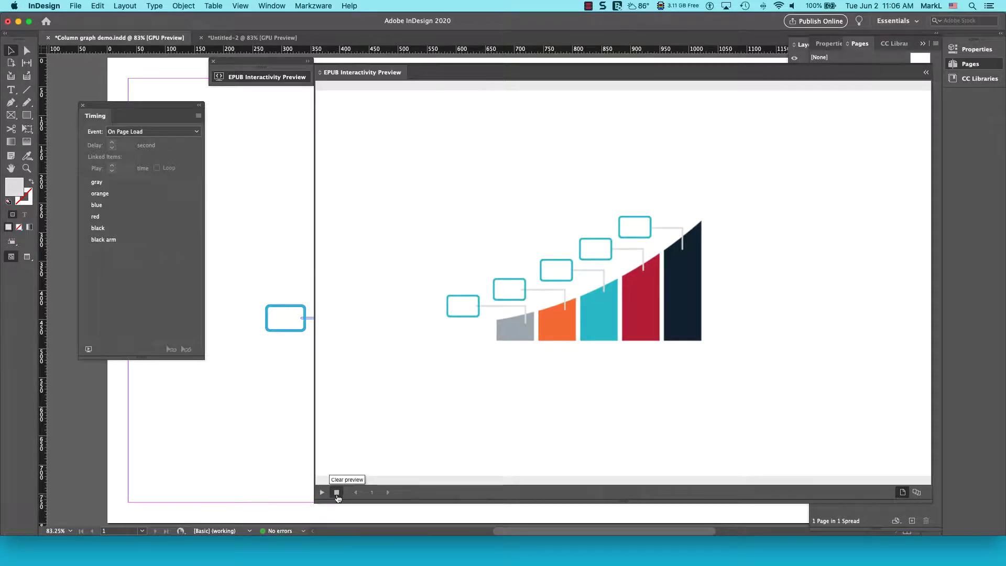
Replay the EPUB preview to examine how the black arm grows from its column, and collapse the preview
click(321, 492)
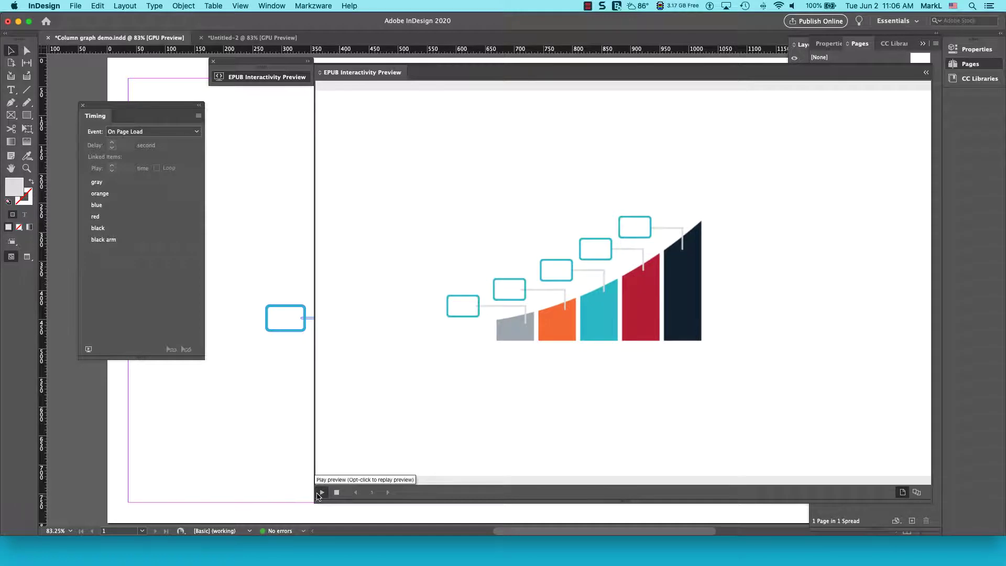
click(320, 493)
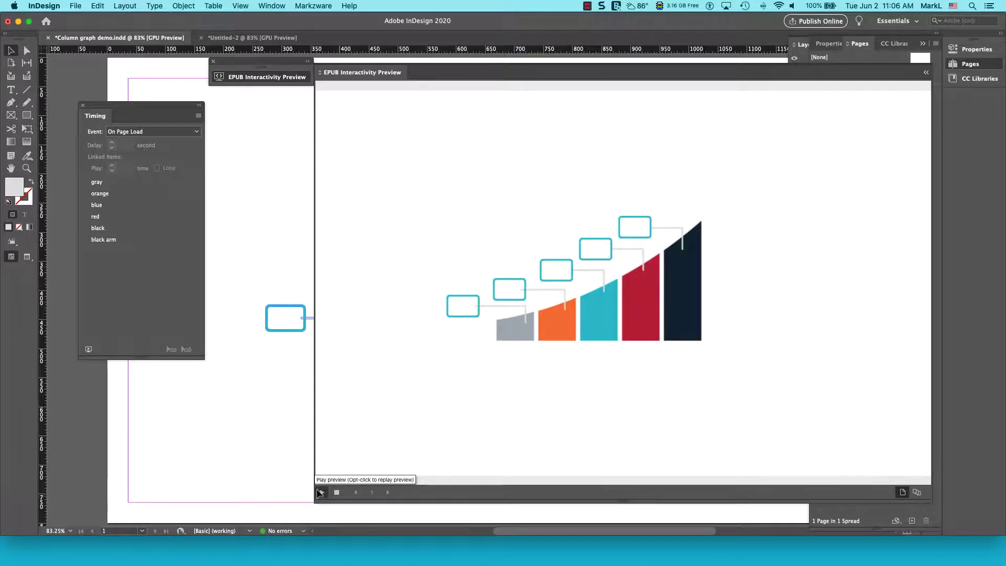
click(233, 77)
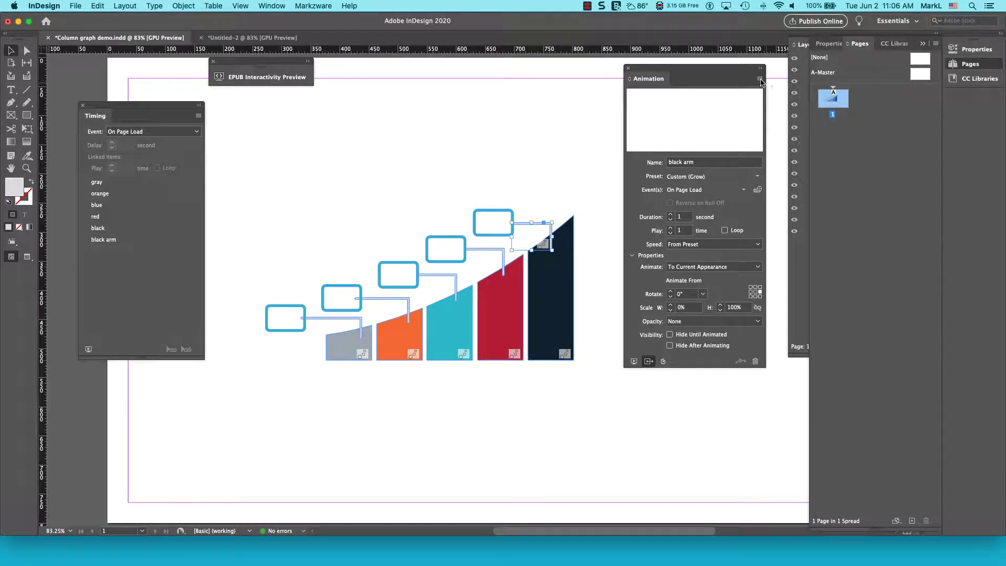
Save the black arm's custom animation settings as a motion preset named armGrowLeft
click(759, 80)
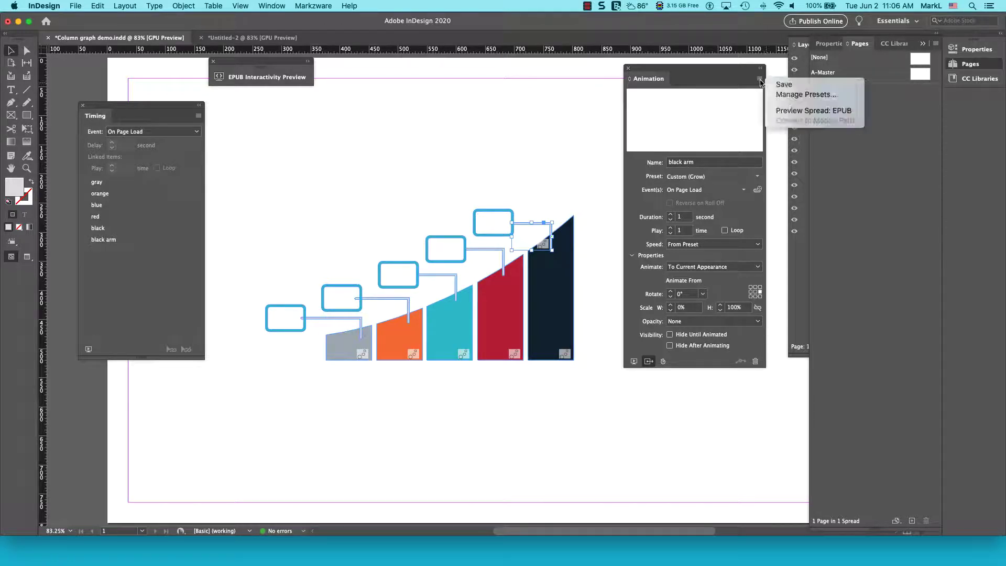
click(789, 85)
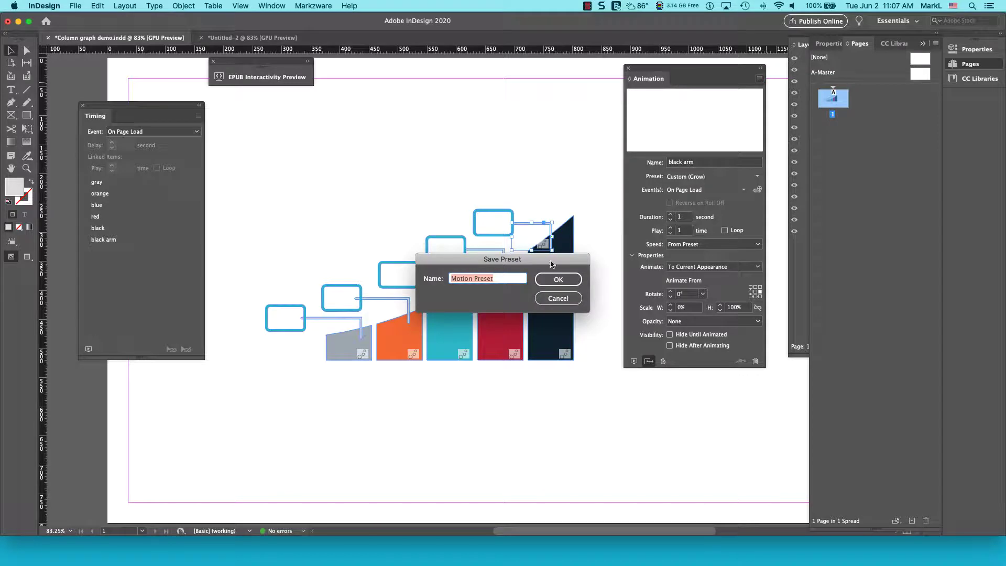
text(armGrowLeft)
key(Return)
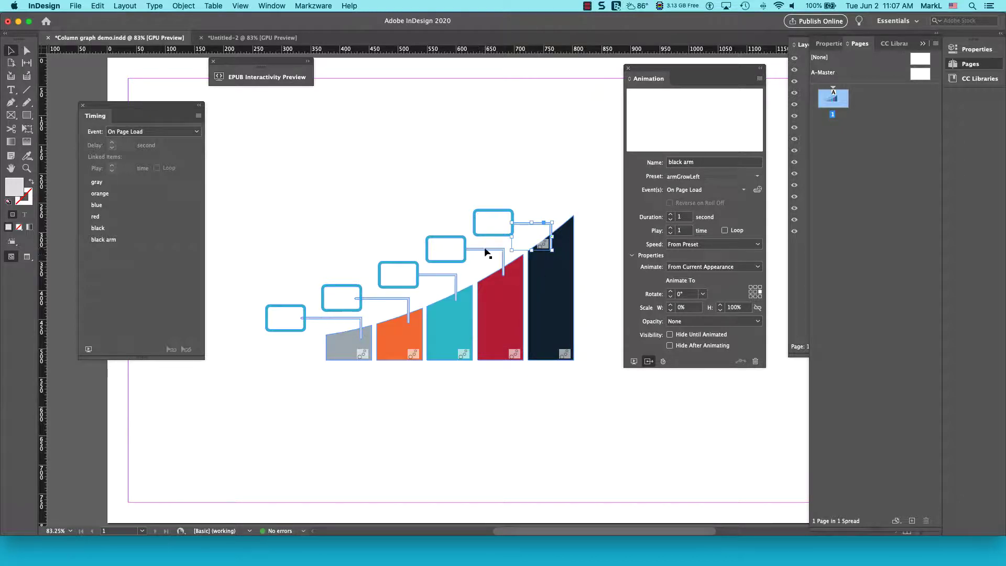
Apply the armGrowLeft preset to the red, blue, orange and gray arms together and set them to animate To Current Appearance
click(480, 250)
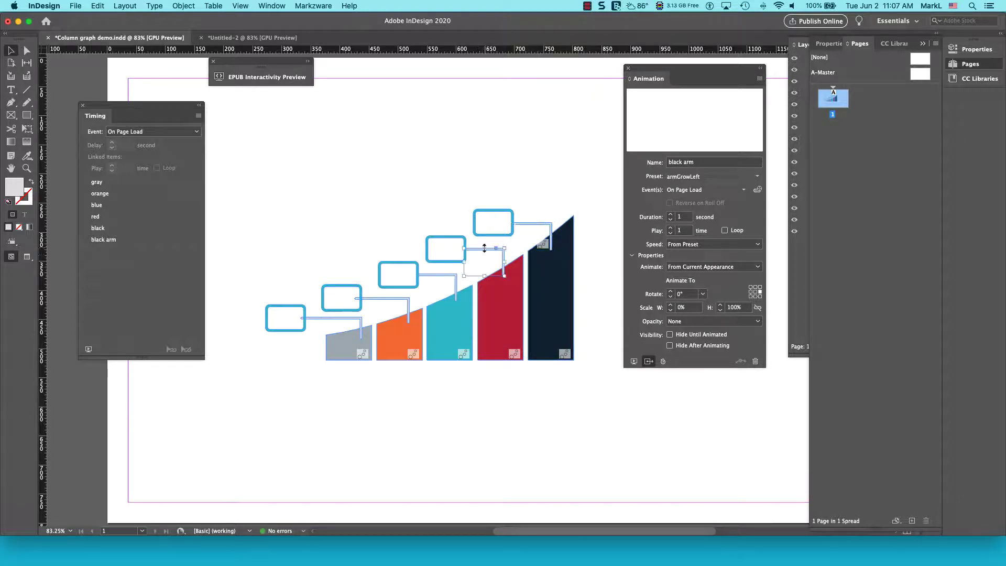
shift+click(438, 274)
shift+click(376, 299)
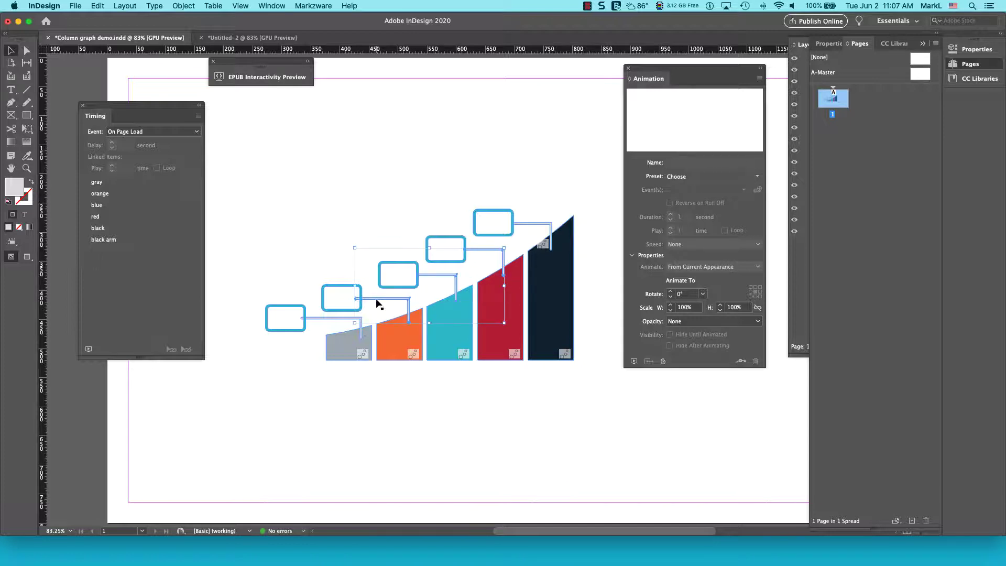
shift+click(330, 319)
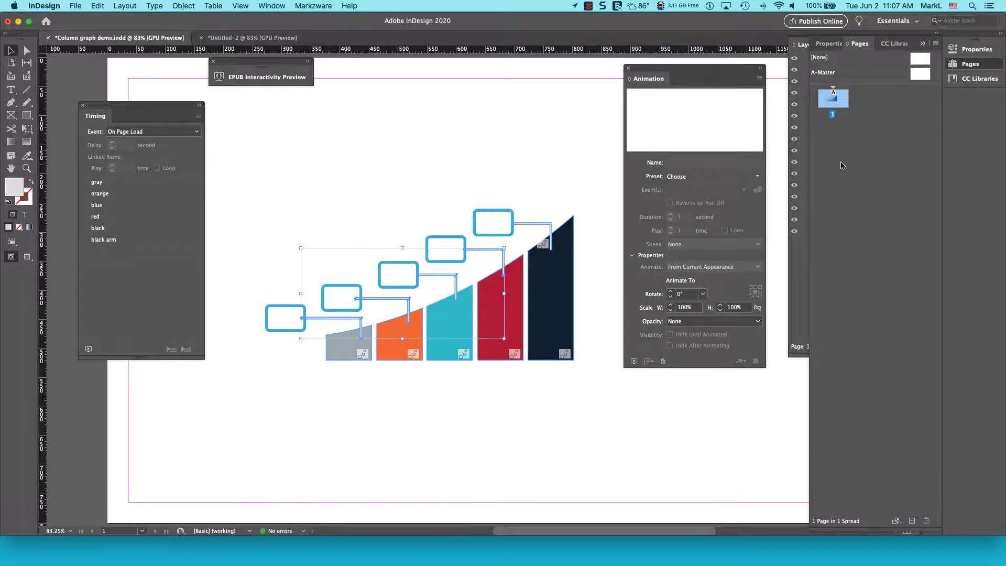
click(755, 177)
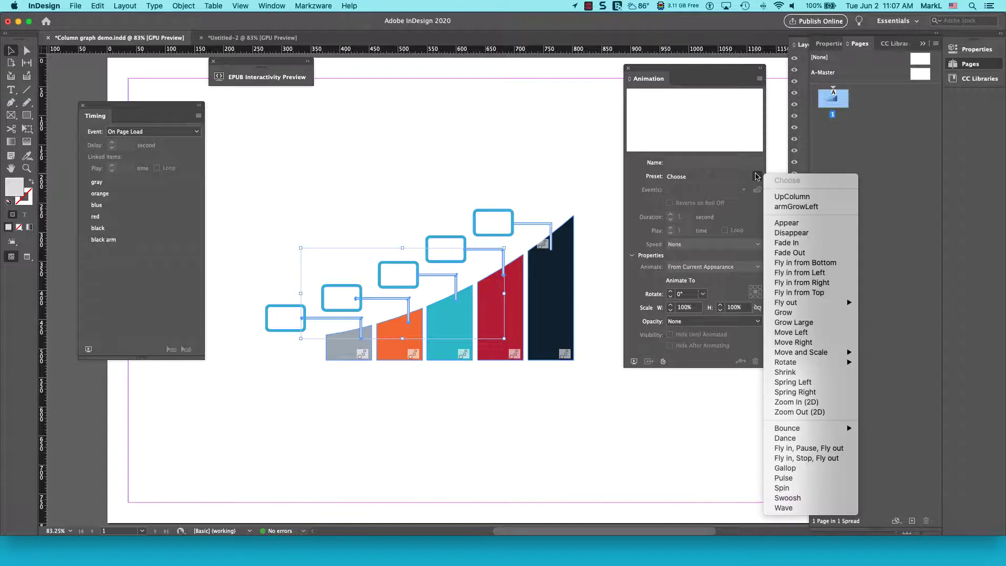
click(810, 207)
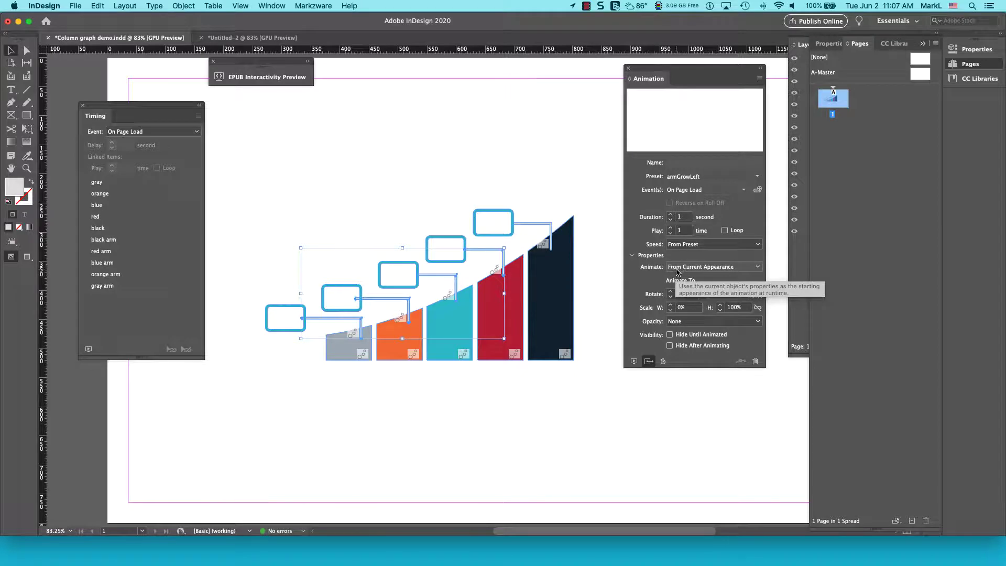
click(689, 269)
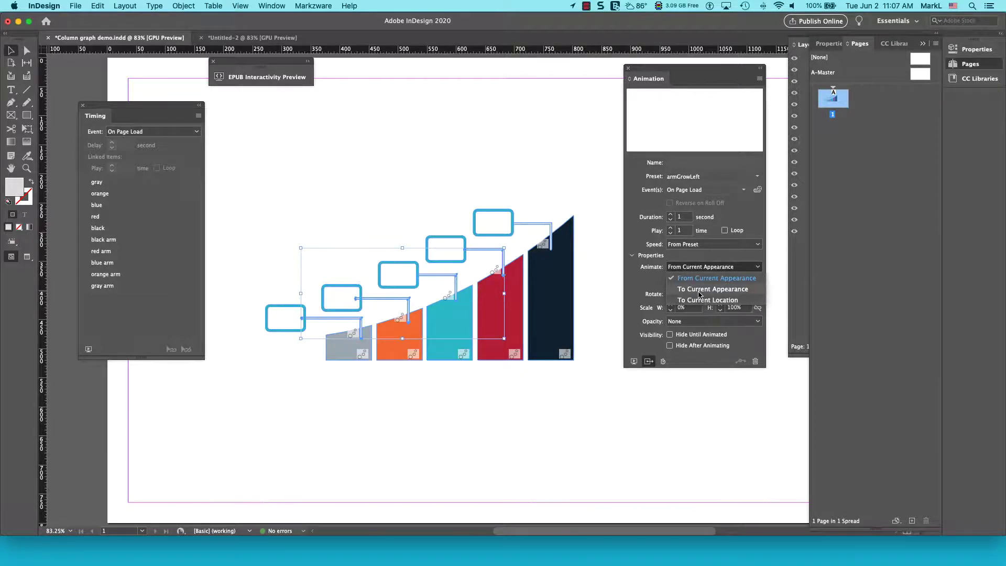
click(698, 291)
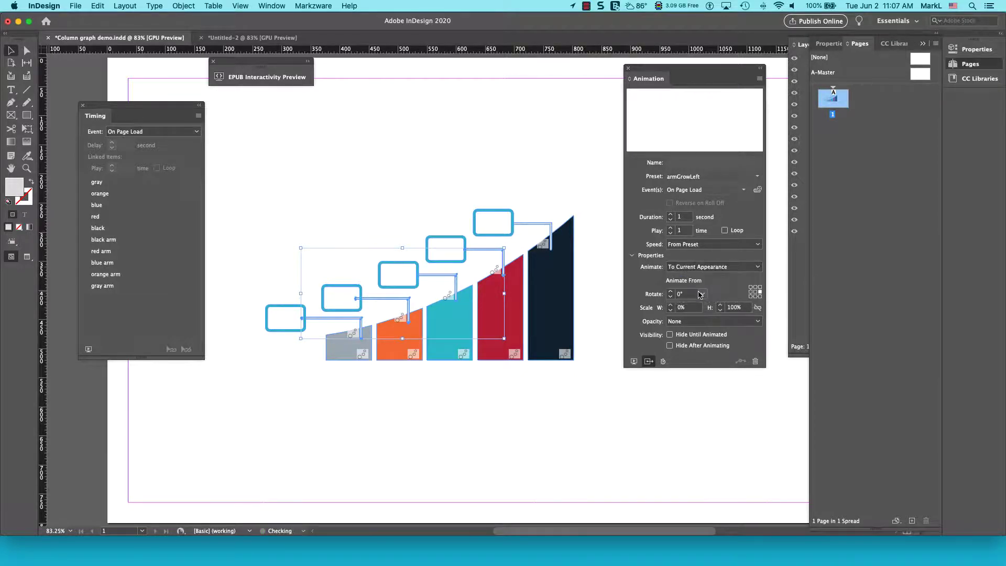
Preview the spread as EPUB, clear and replay it to examine the animation of all five arms, and collapse the preview
click(633, 361)
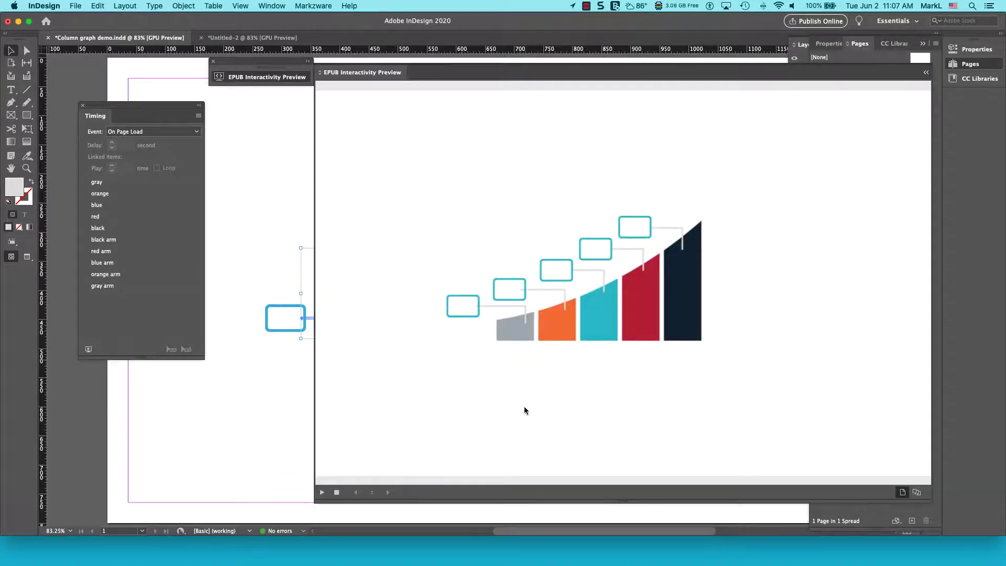
click(336, 494)
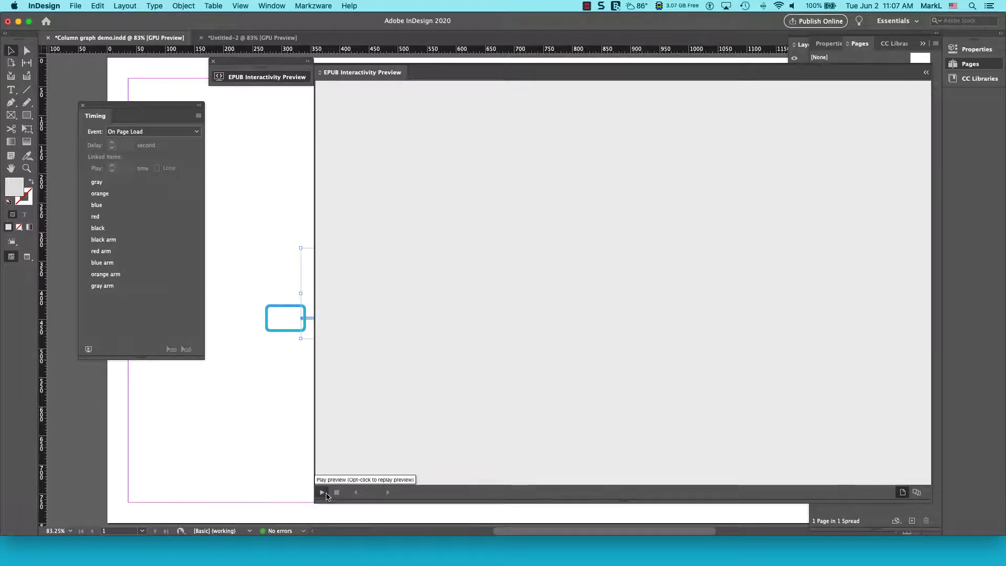
click(322, 493)
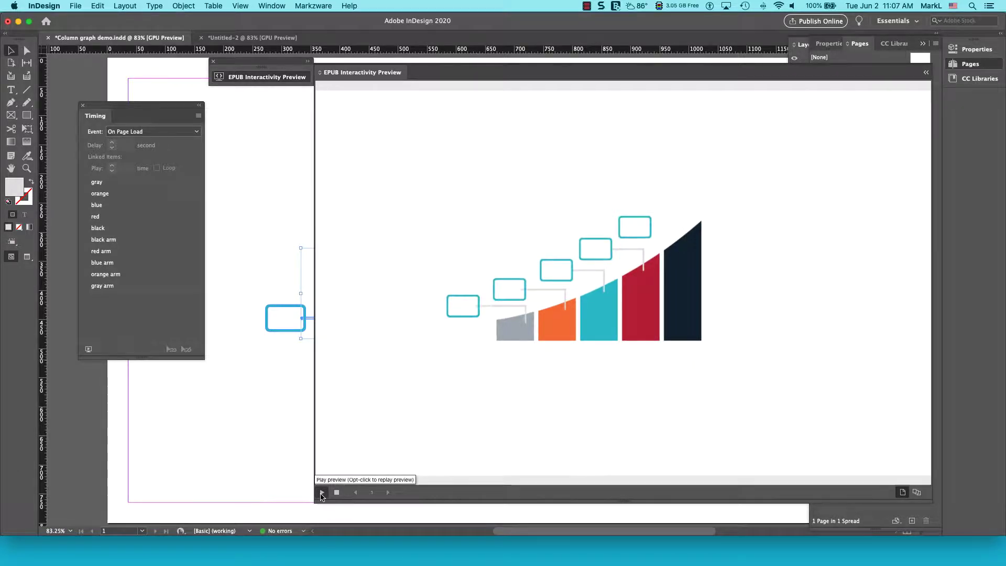
click(321, 493)
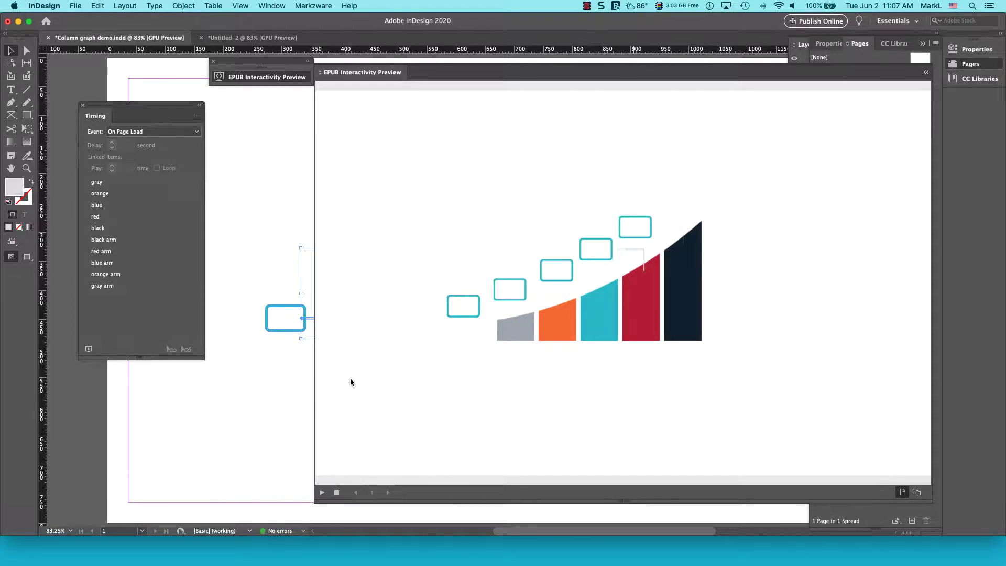
click(267, 77)
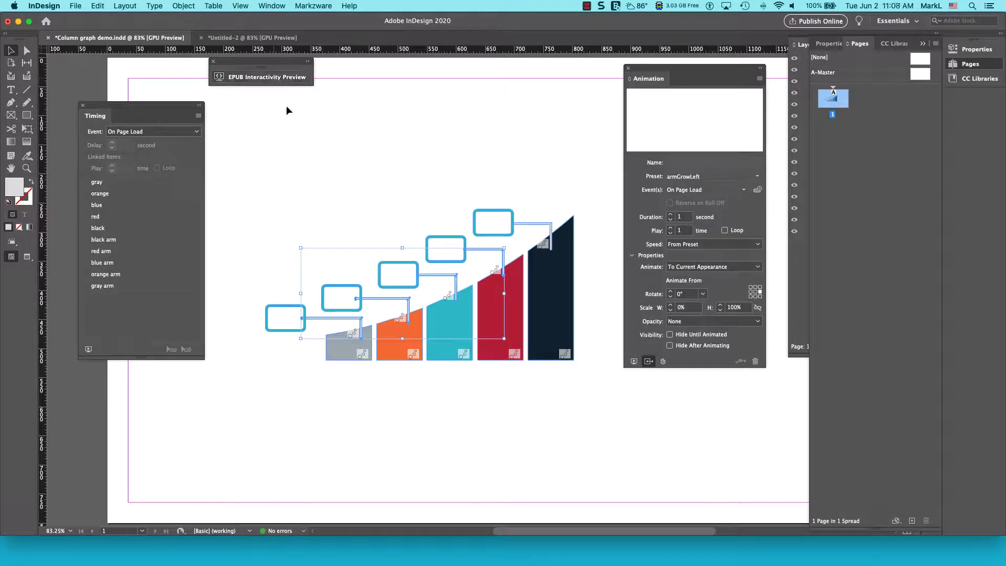
Set the black arm's animation back to To Current Appearance
click(544, 226)
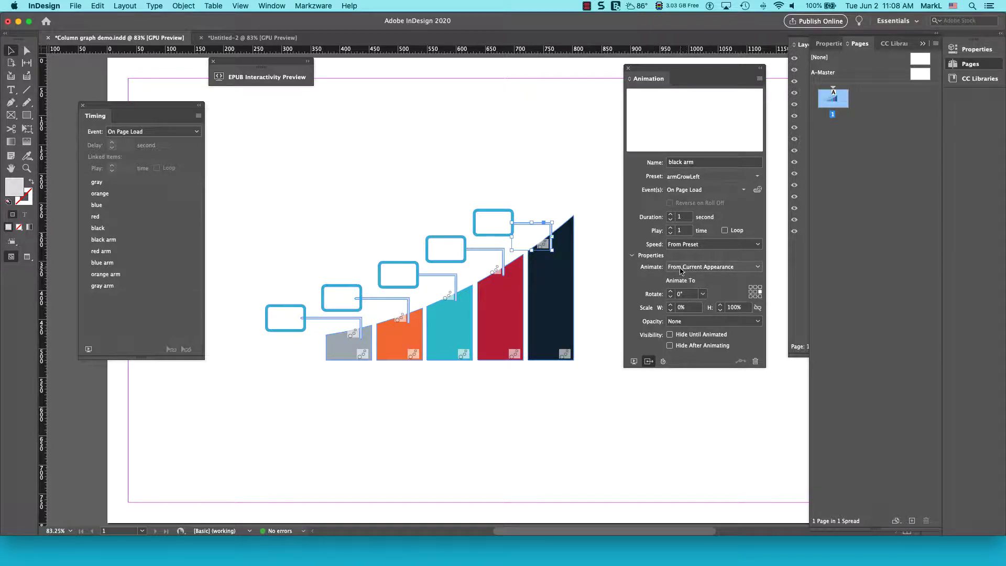
click(714, 268)
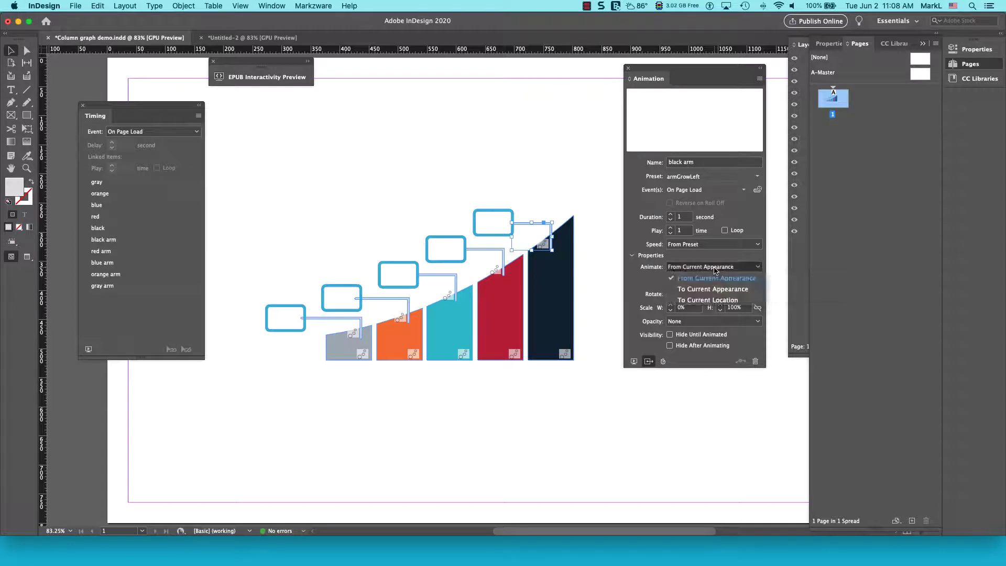
click(742, 289)
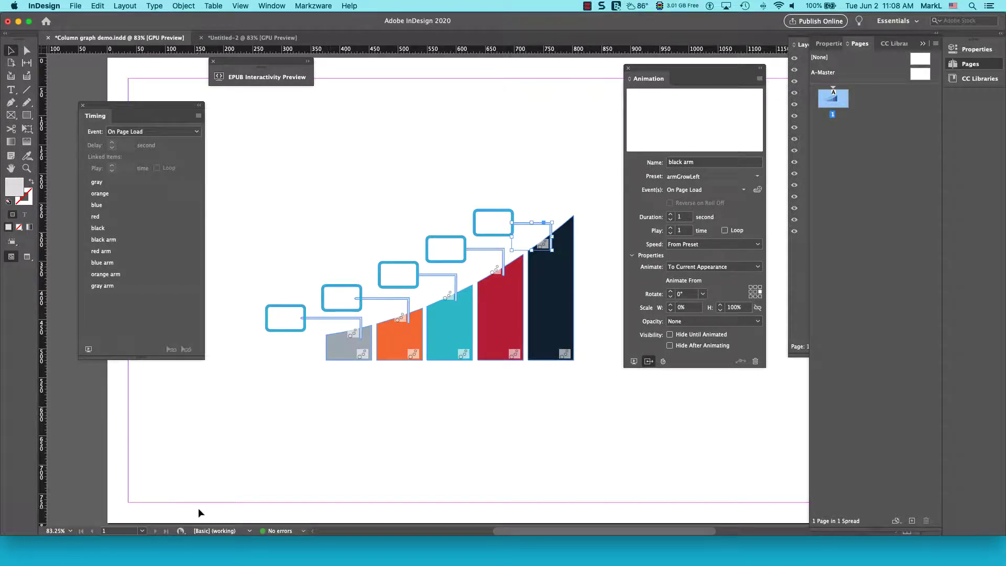
Preview the spread as EPUB to check the arms' animation, collapse the preview, and save the document
click(88, 349)
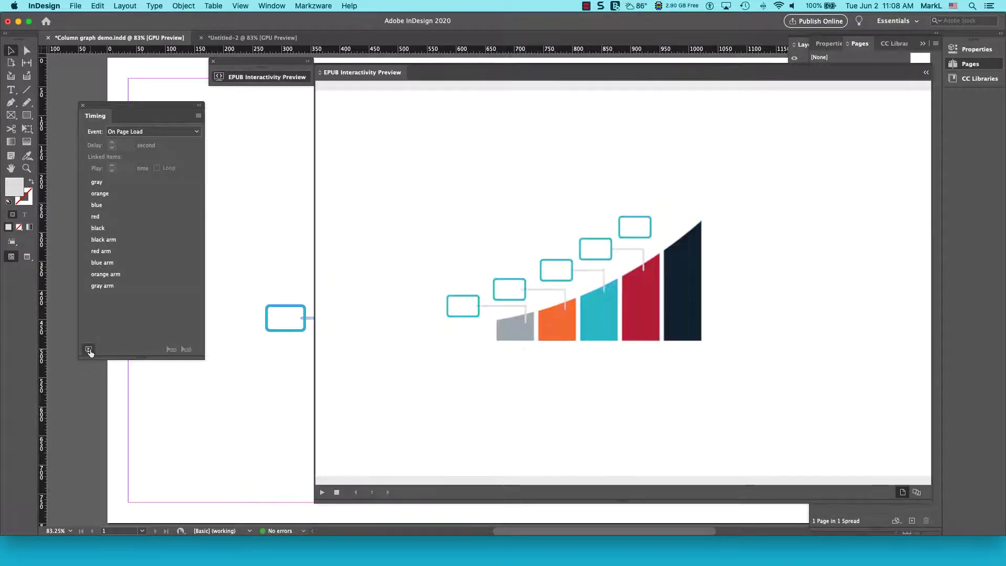
click(338, 495)
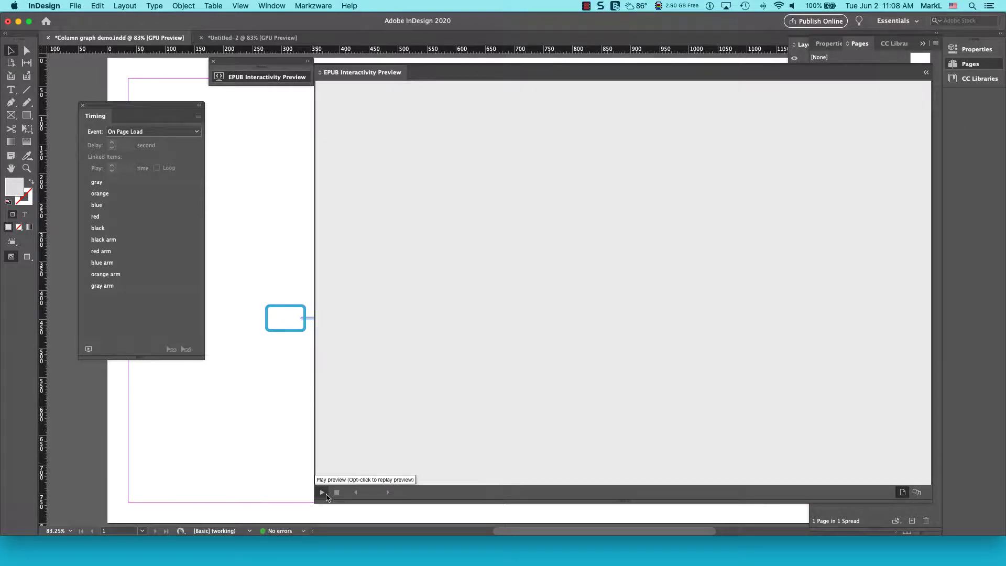
click(321, 494)
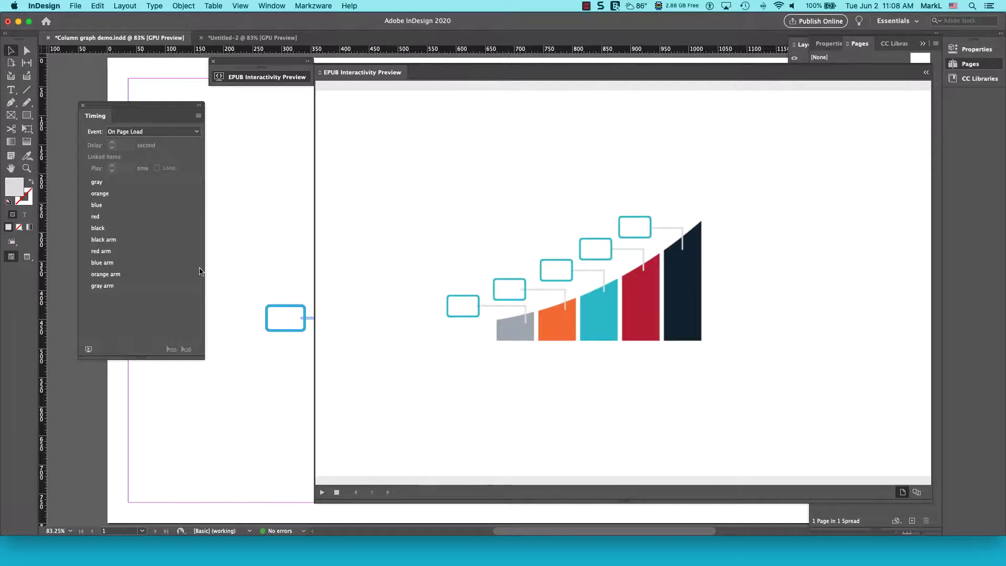
click(243, 80)
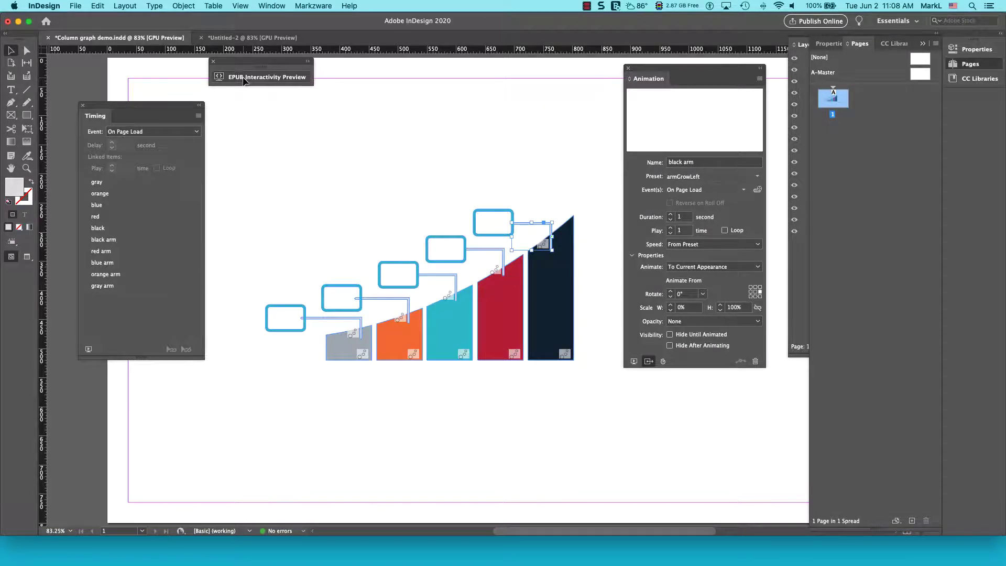
key(super+s)
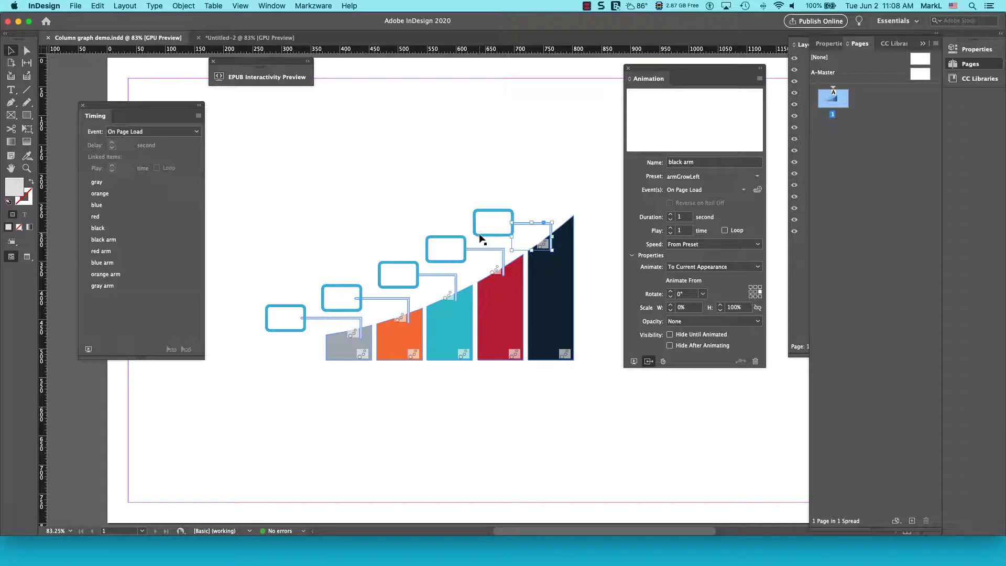
Apply the Fade In animation preset to all five blue-outlined callout boxes together
click(479, 233)
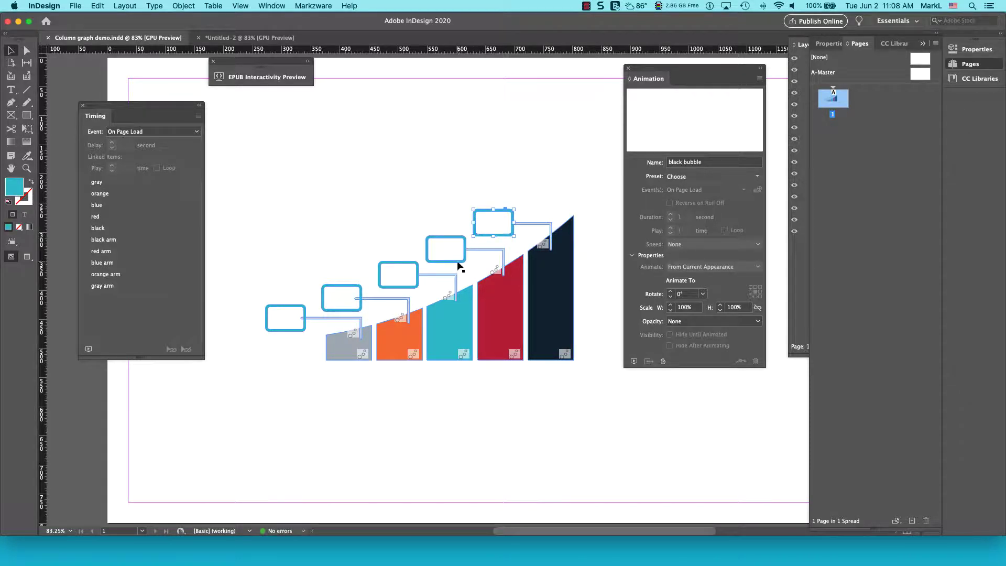
shift+click(458, 262)
shift+click(381, 287)
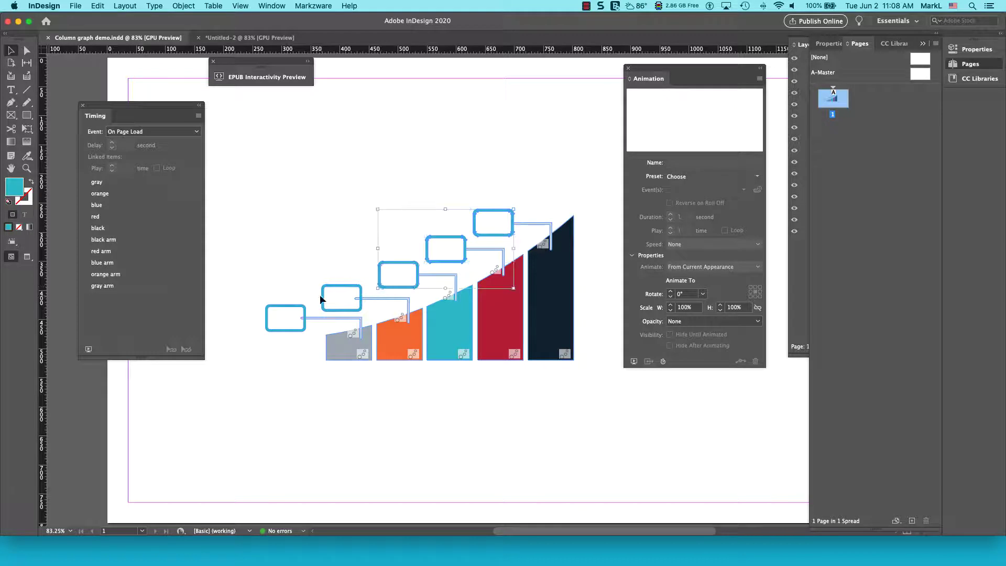
shift+click(329, 291)
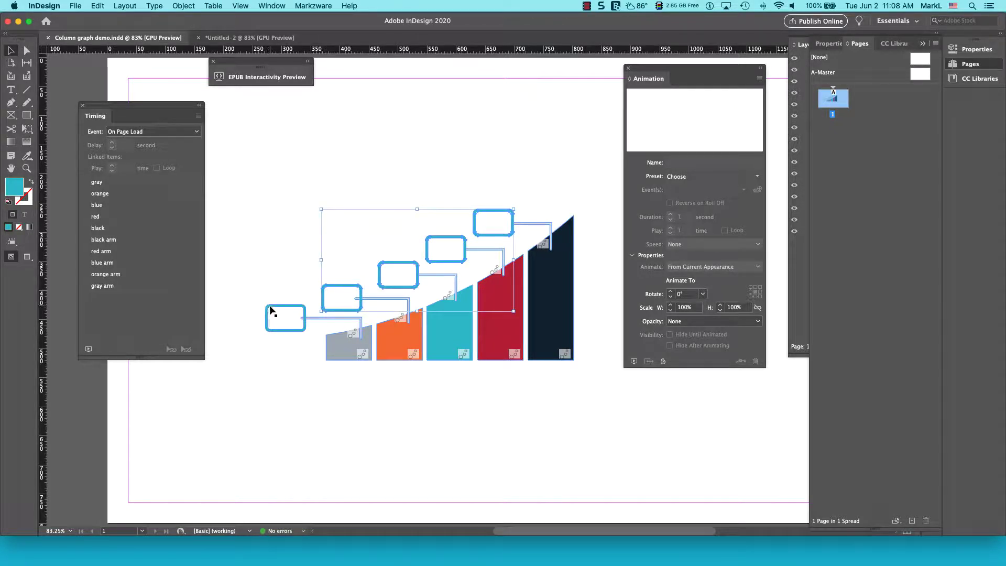
shift+click(269, 309)
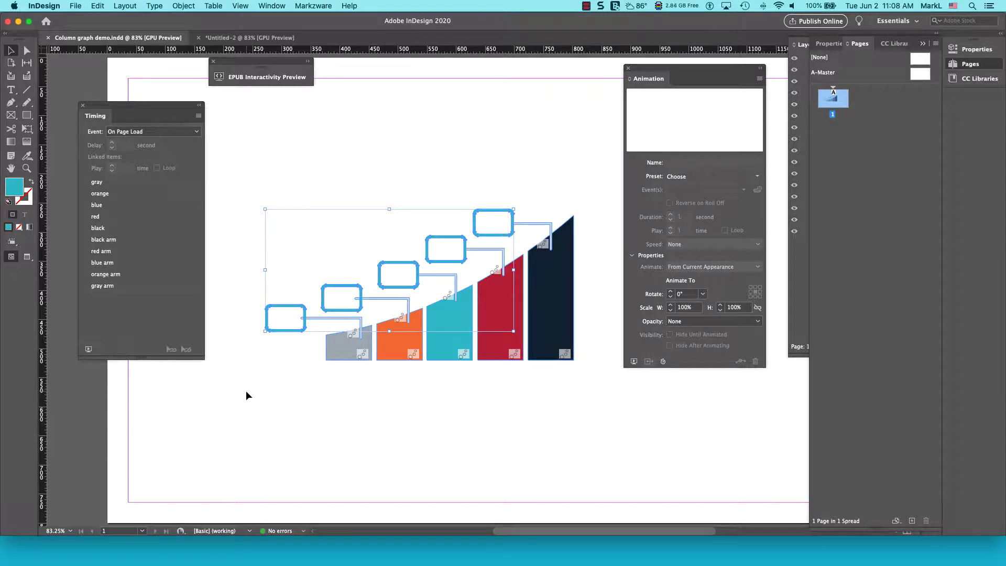
click(757, 176)
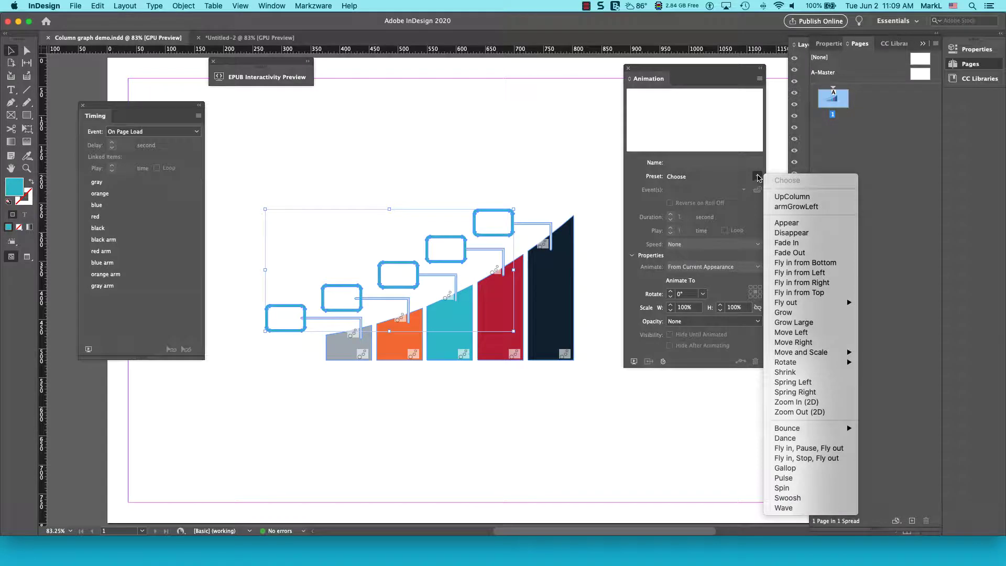
click(811, 246)
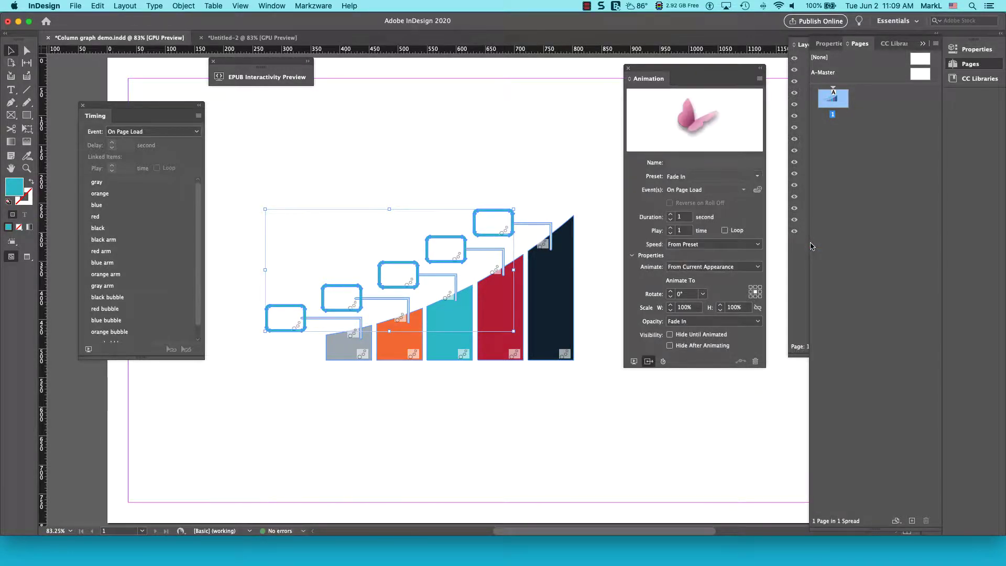
Set the five callout boxes to animate To Current Appearance and preview the spread as EPUB
click(683, 269)
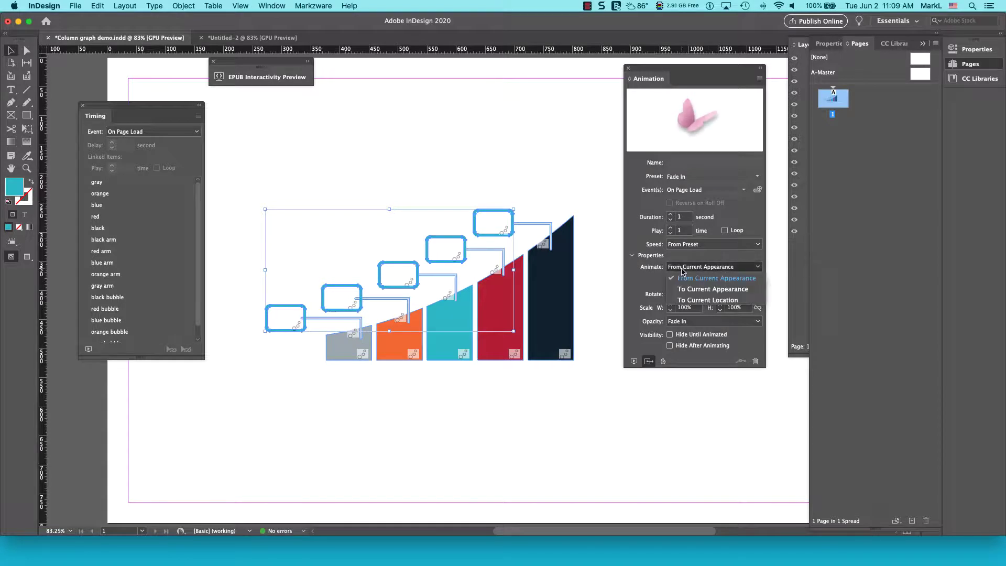
click(703, 291)
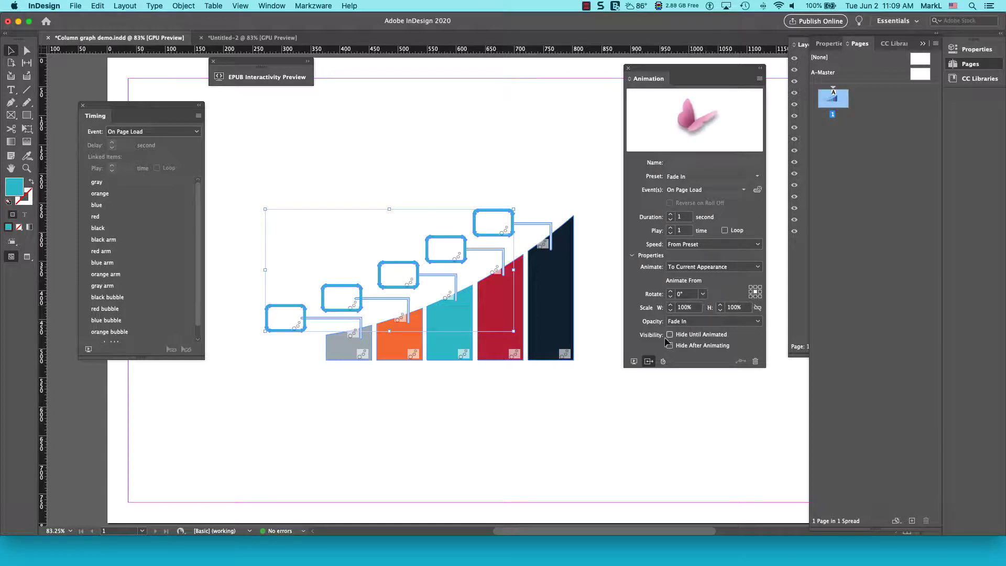
click(634, 361)
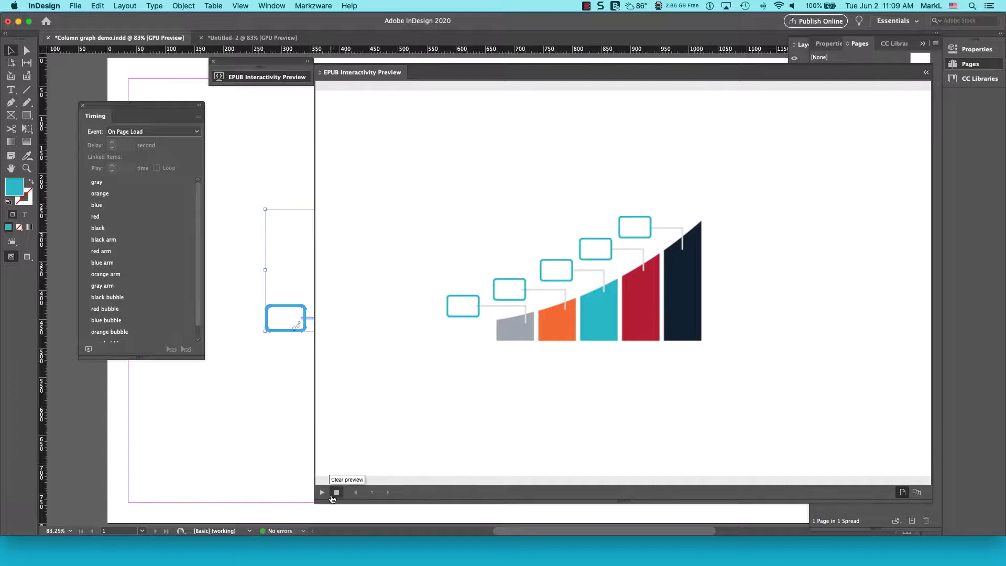
Clear the EPUB preview and replay it from the start to check how the callout boxes appear
click(337, 493)
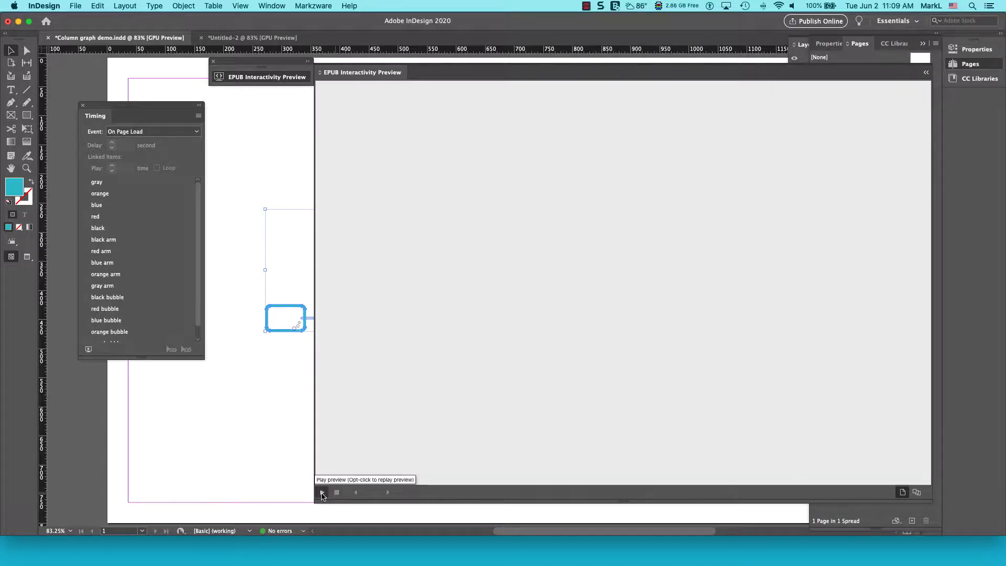
click(321, 493)
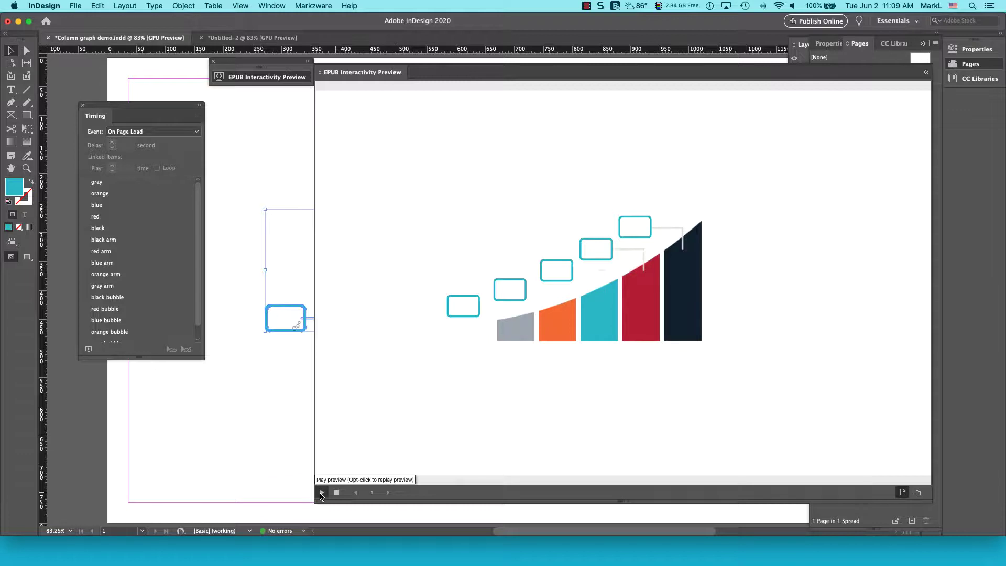
click(321, 493)
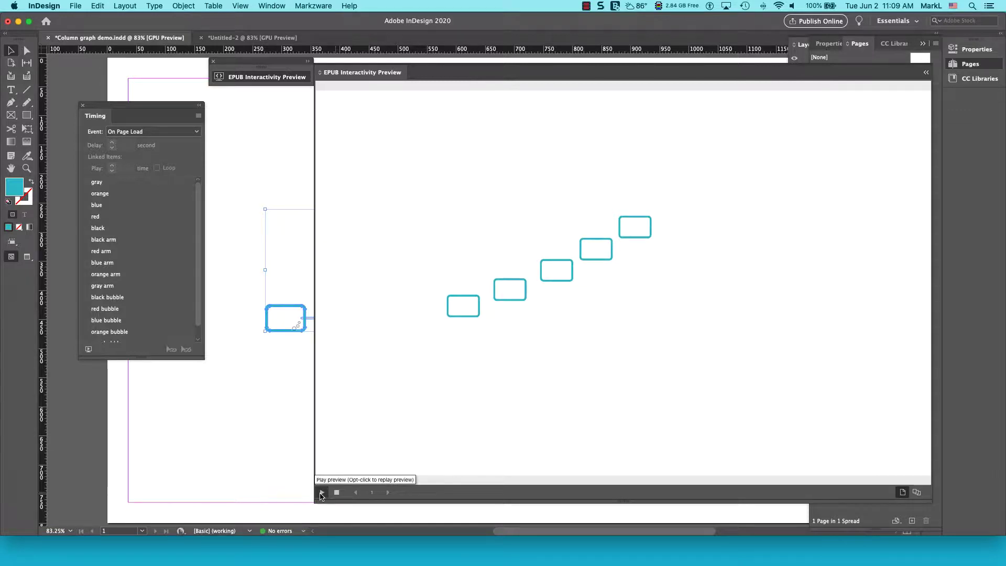
Hide the five callout boxes until animated and replay the EPUB preview from the start
click(266, 80)
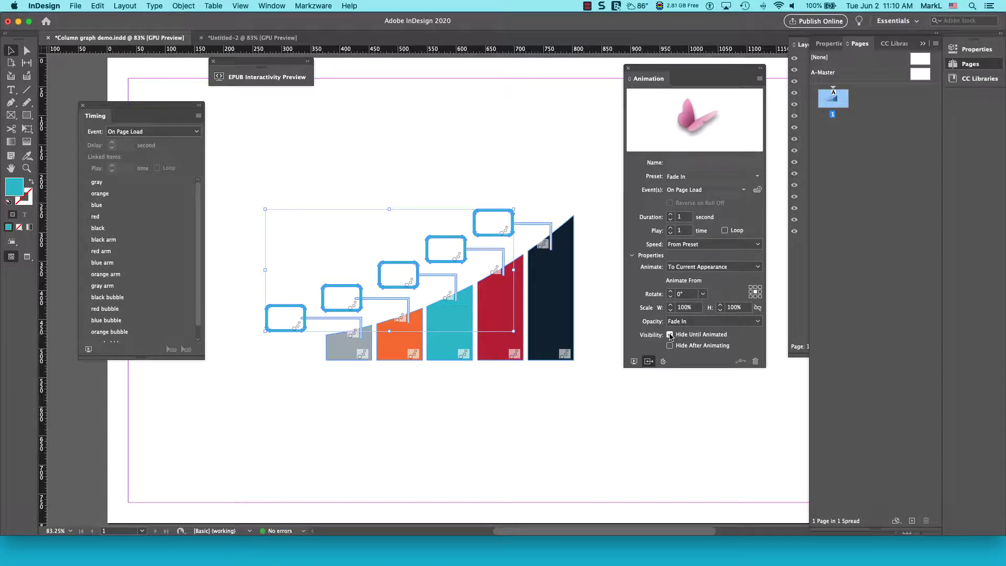
click(633, 361)
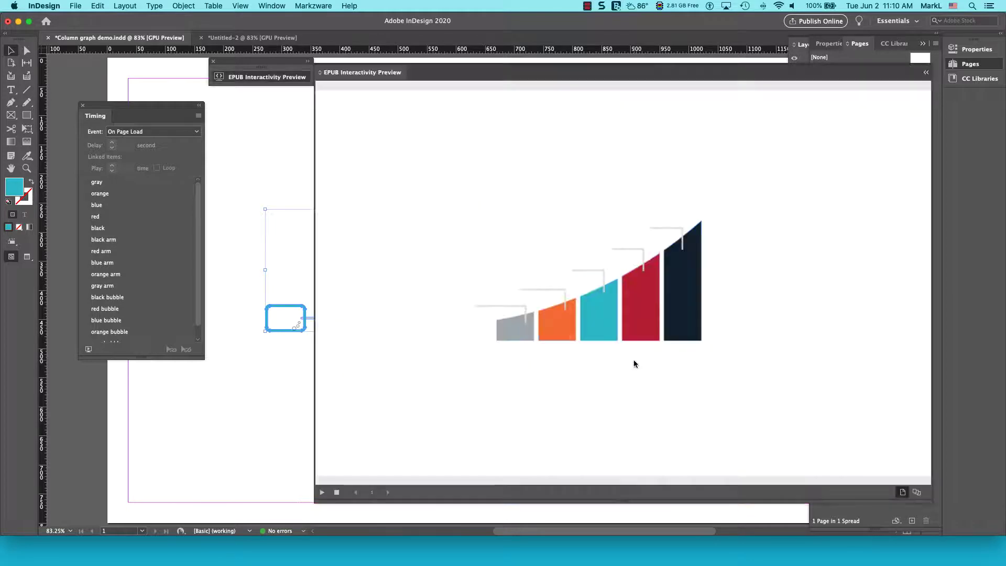
click(336, 493)
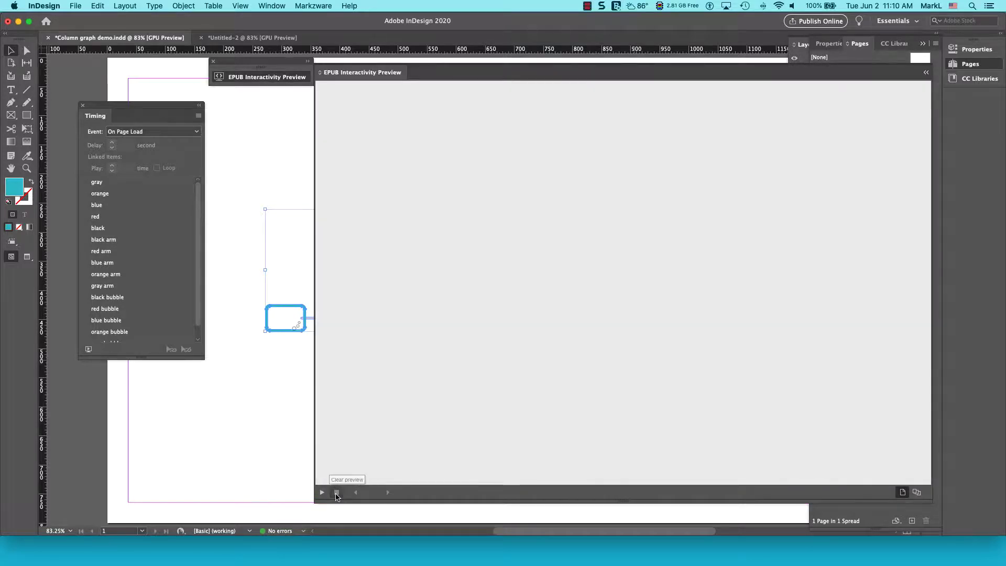
click(322, 493)
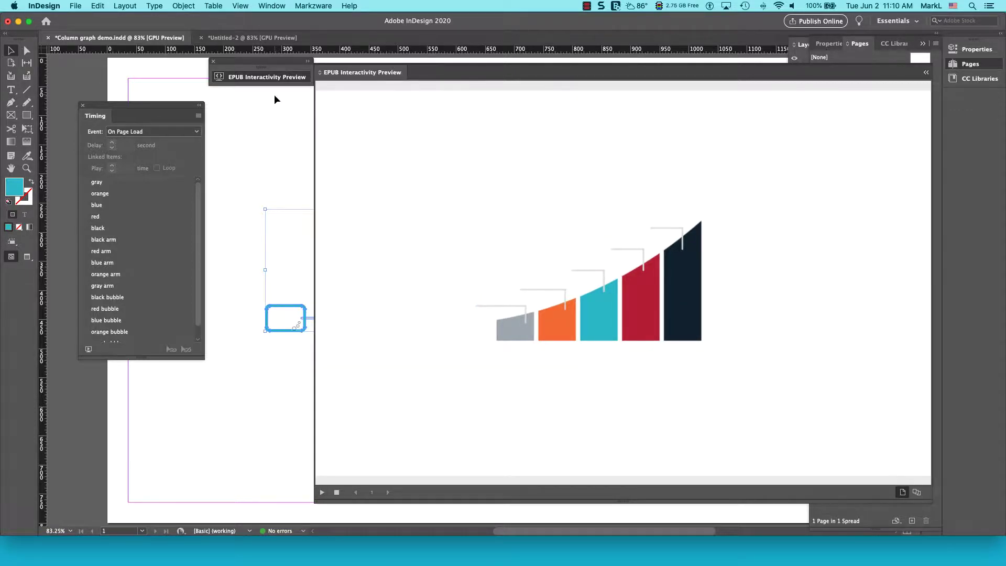
Set the five callout boxes to animate From Current Appearance and save the document
click(271, 79)
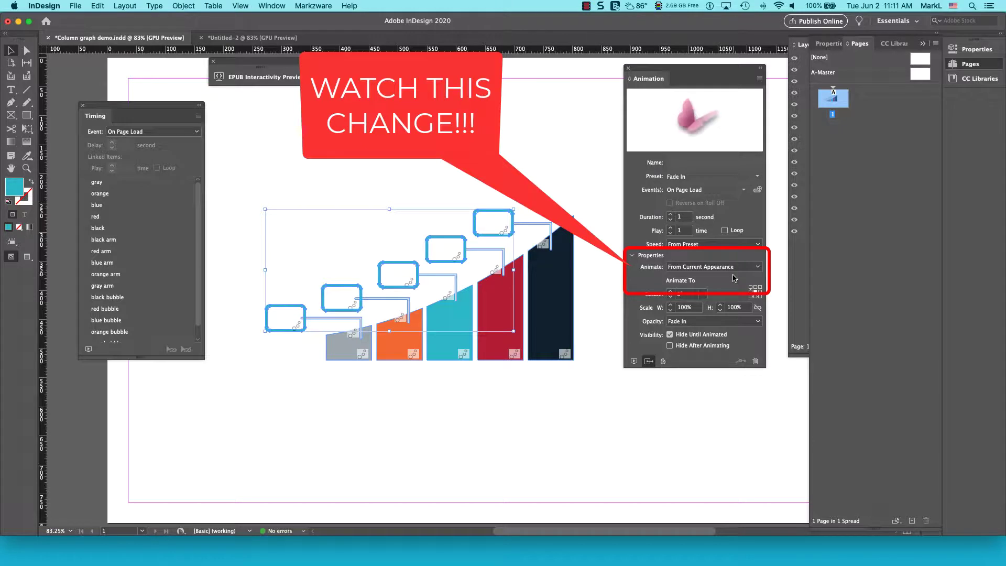
key(super+s)
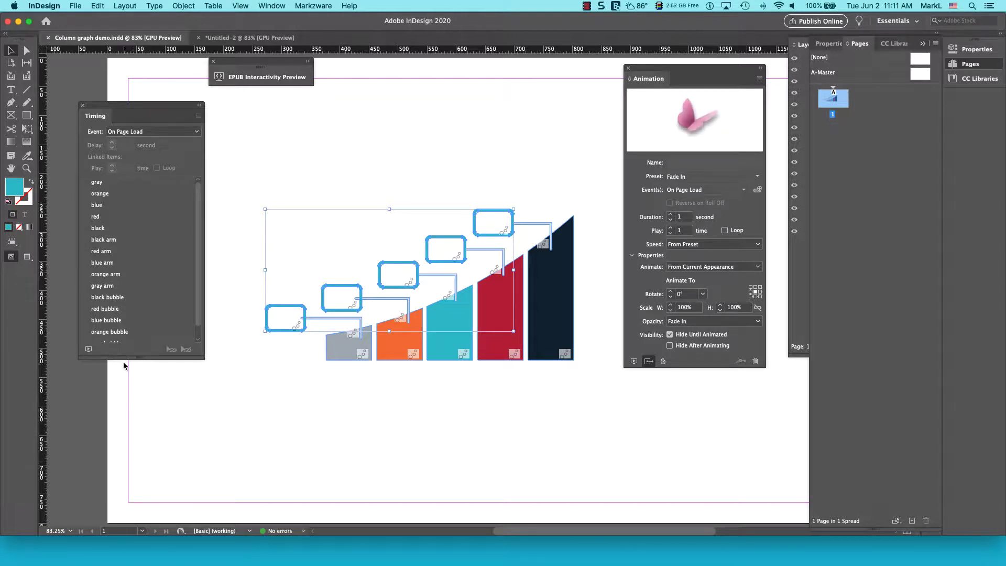
Extend the animation timing list to show every item and set black, black arm and black bubble to play together
drag(130, 358, 147, 404)
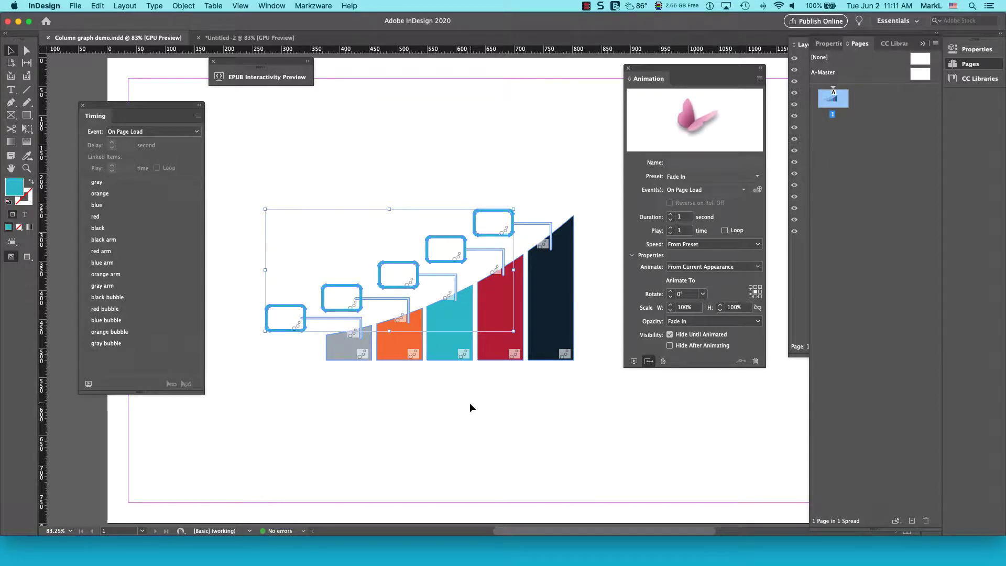
click(277, 435)
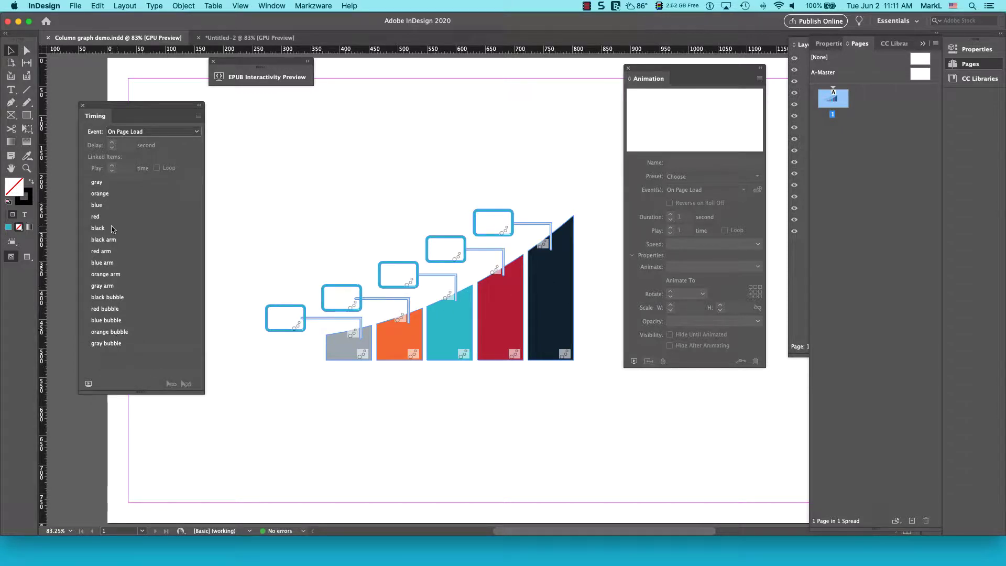
click(101, 229)
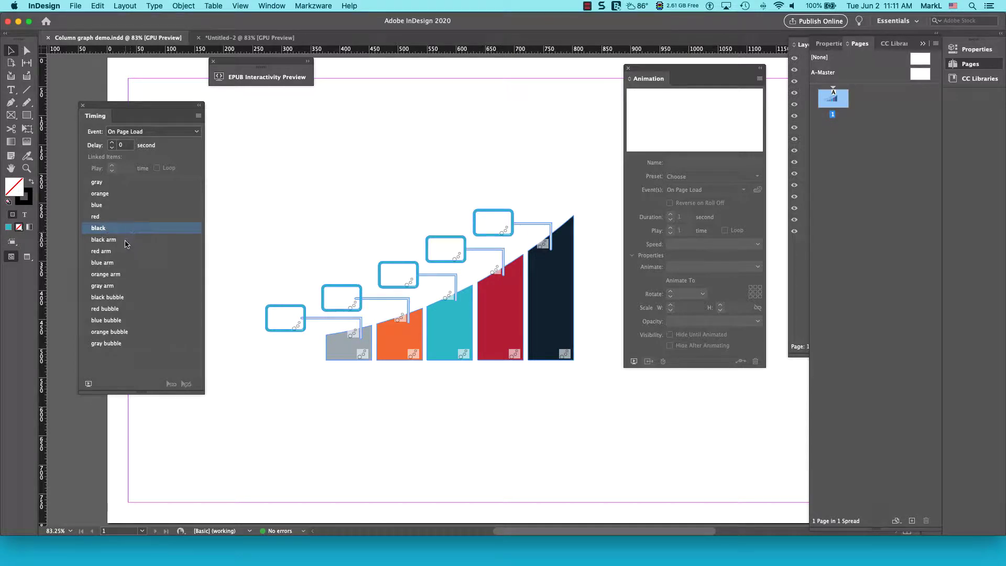
shift+click(113, 242)
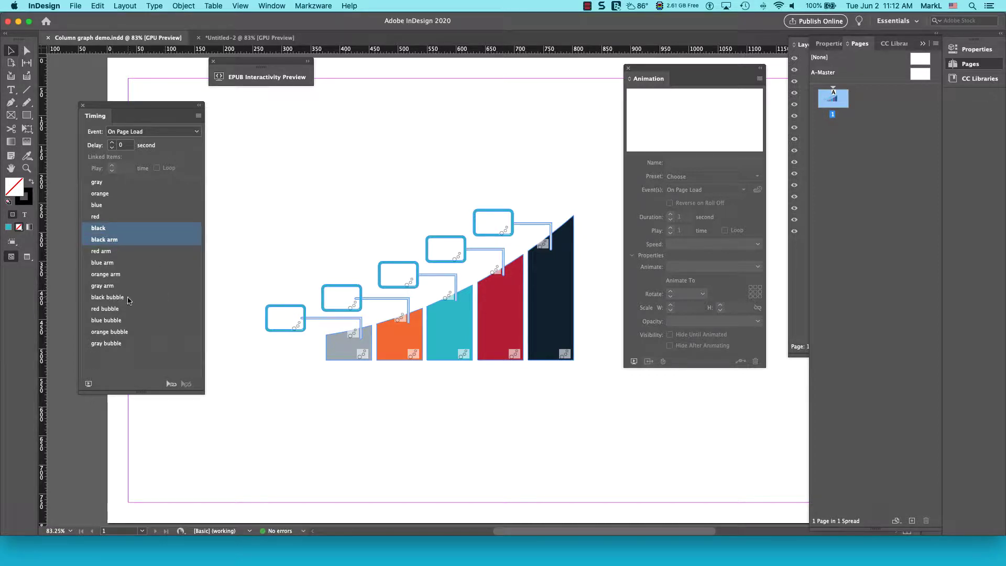
super+click(120, 299)
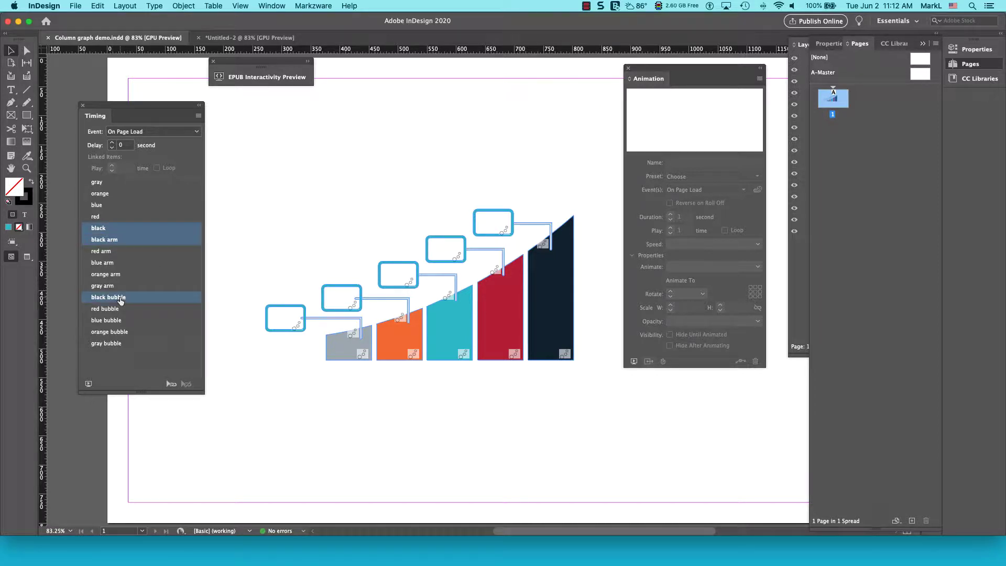
click(170, 385)
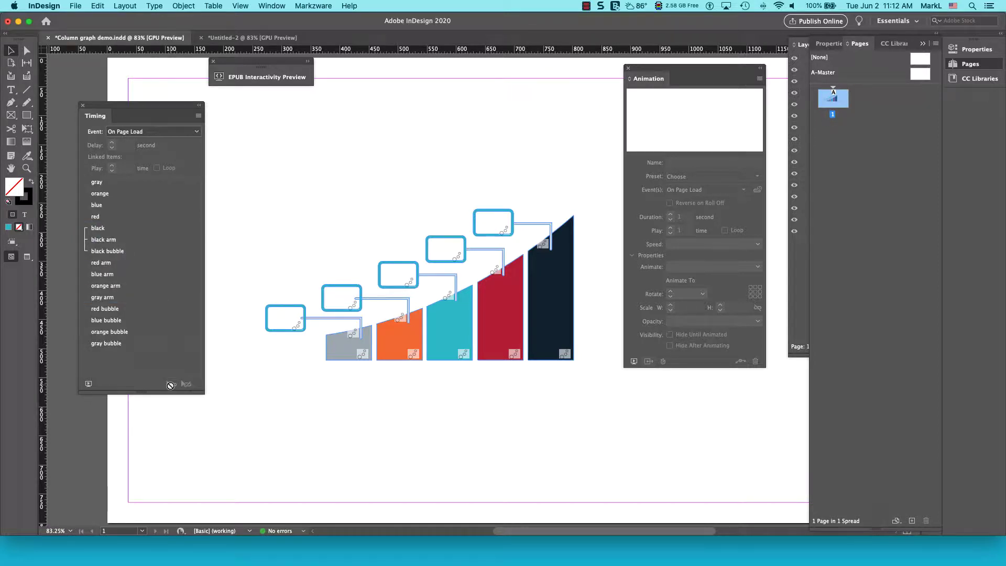
Preview the spread as EPUB and replay it to check the timing of the black column, arm and bubble
click(88, 384)
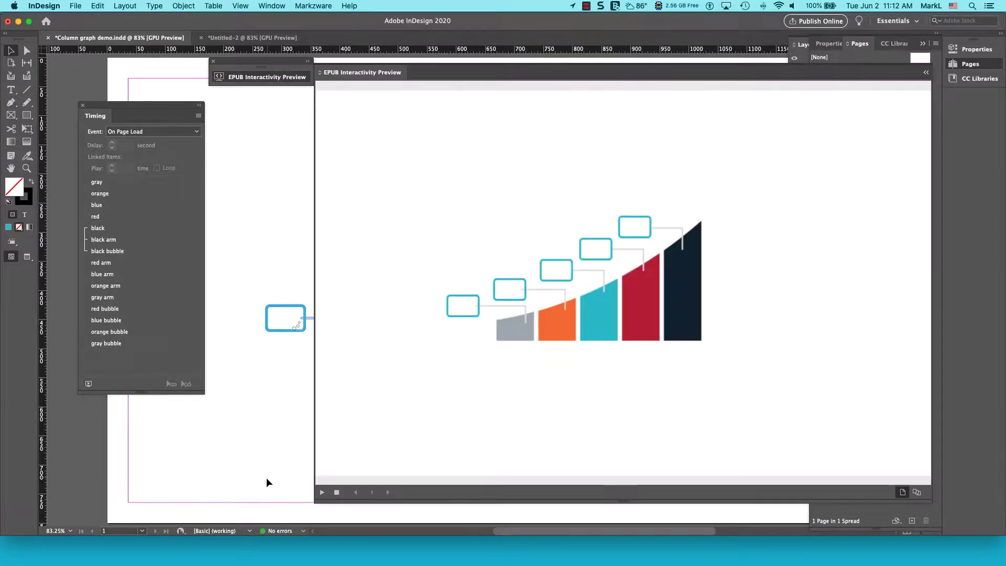
click(337, 492)
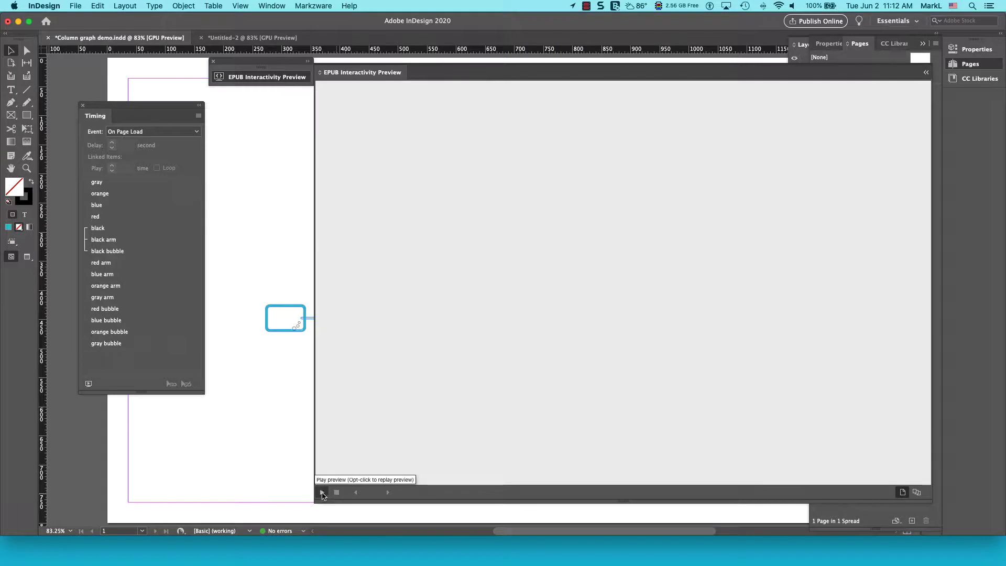
click(321, 492)
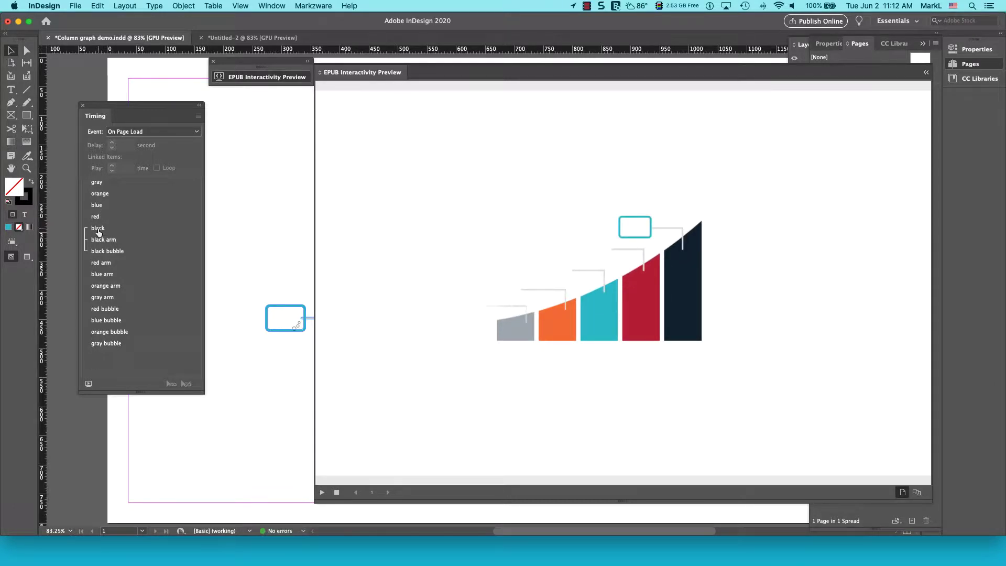
click(322, 492)
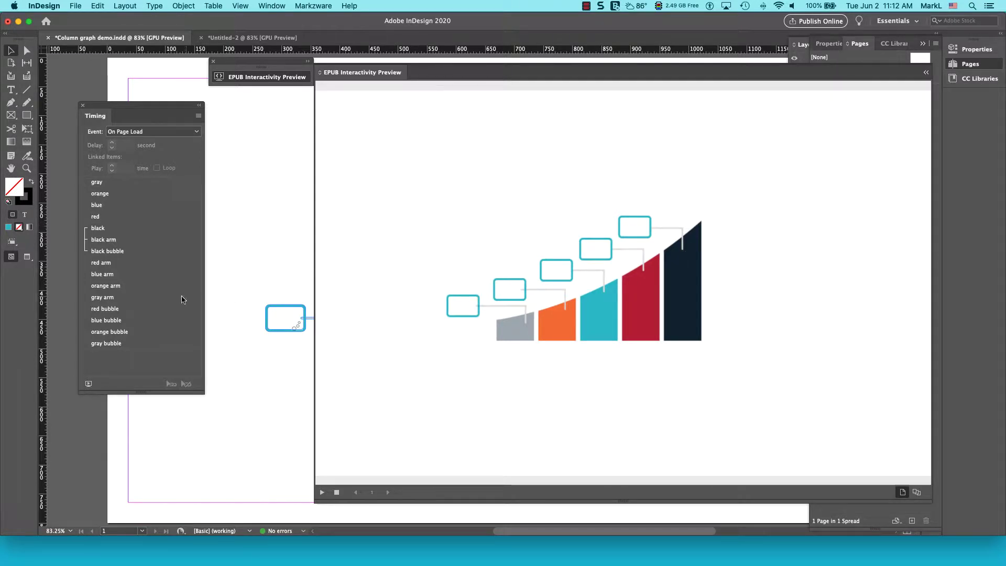
Set the linked black, black arm and black bubble animations to play separately
click(104, 230)
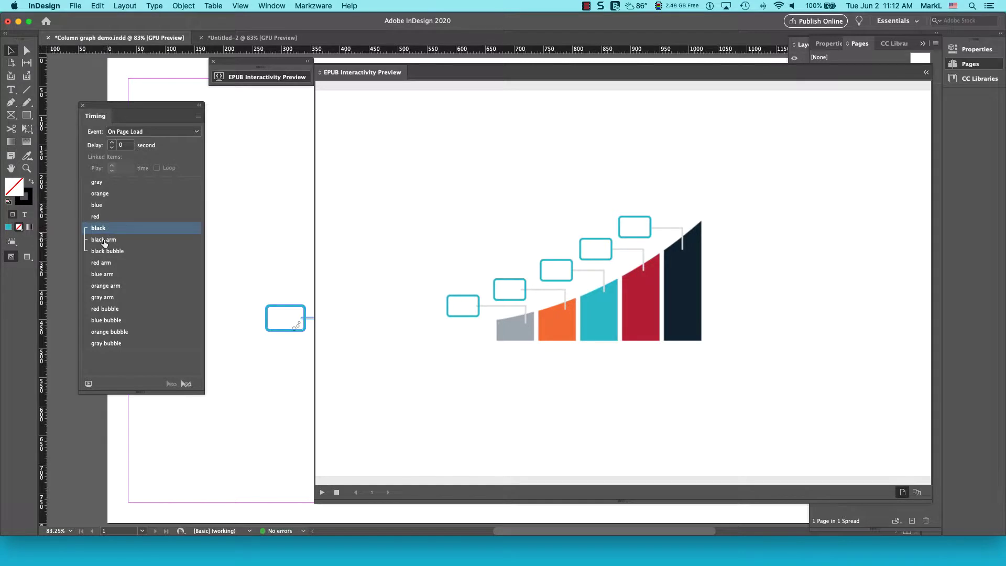
shift+click(104, 241)
shift+click(104, 251)
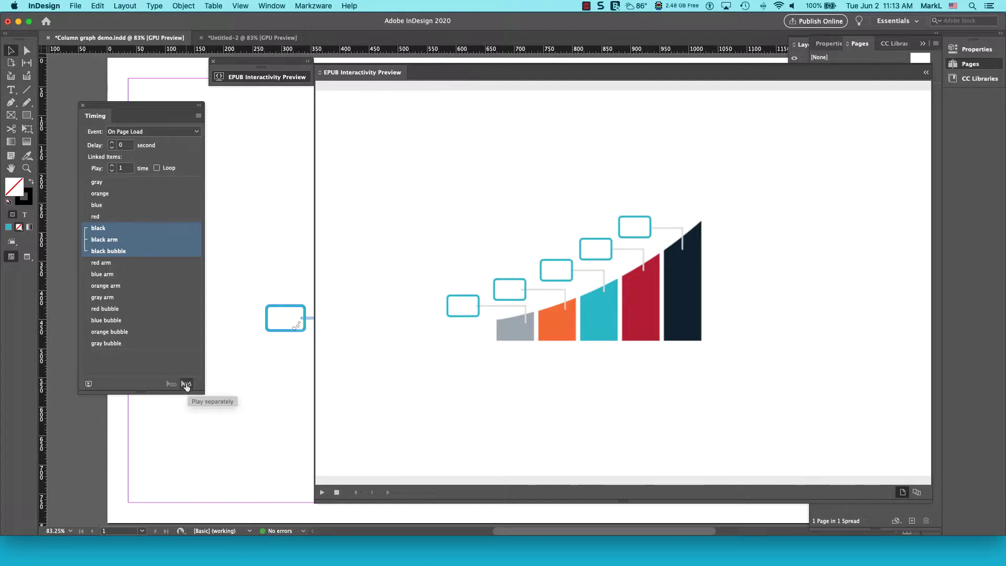
click(186, 385)
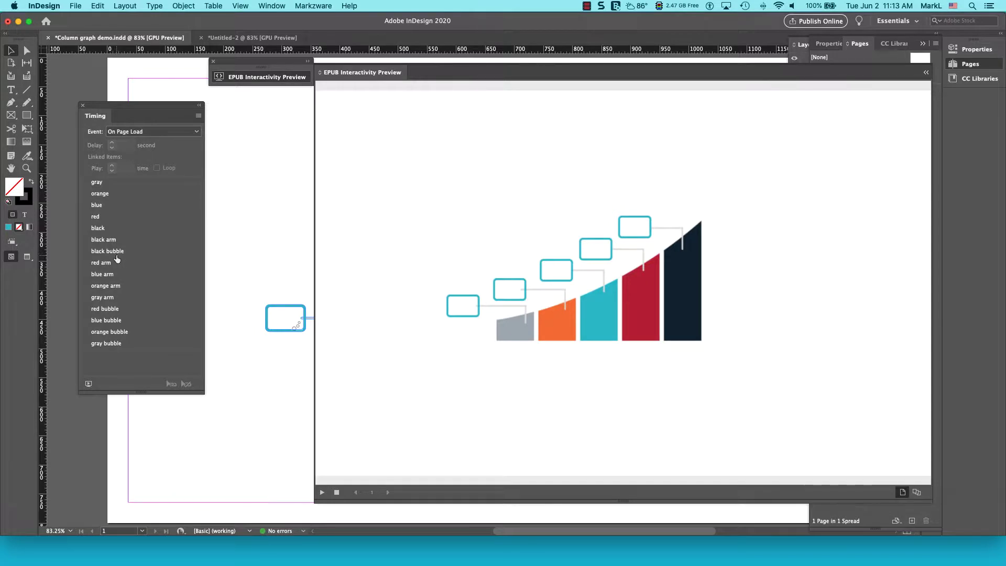
Set only black arm and black bubble to play together and preview the spread as EPUB
click(99, 230)
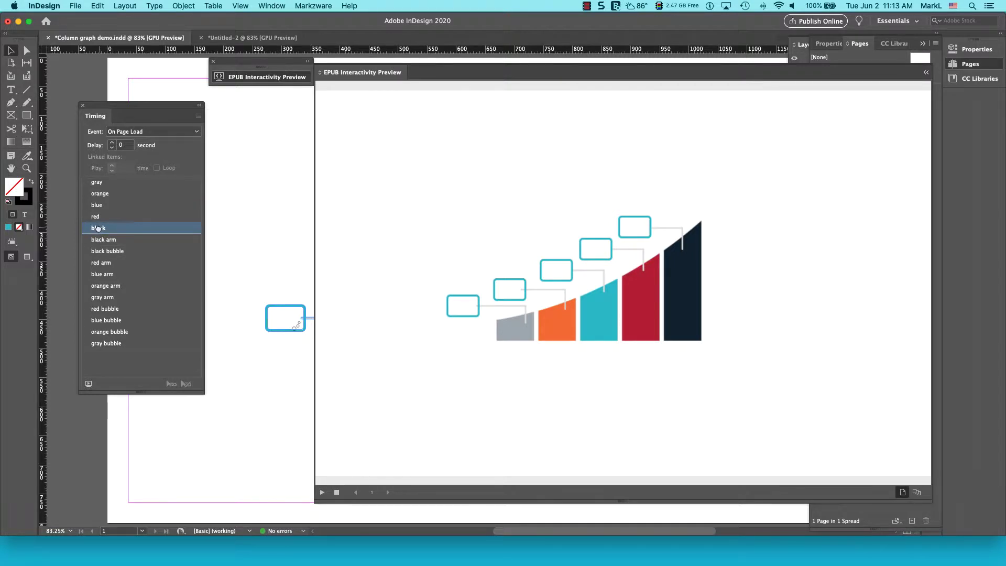
super+click(98, 229)
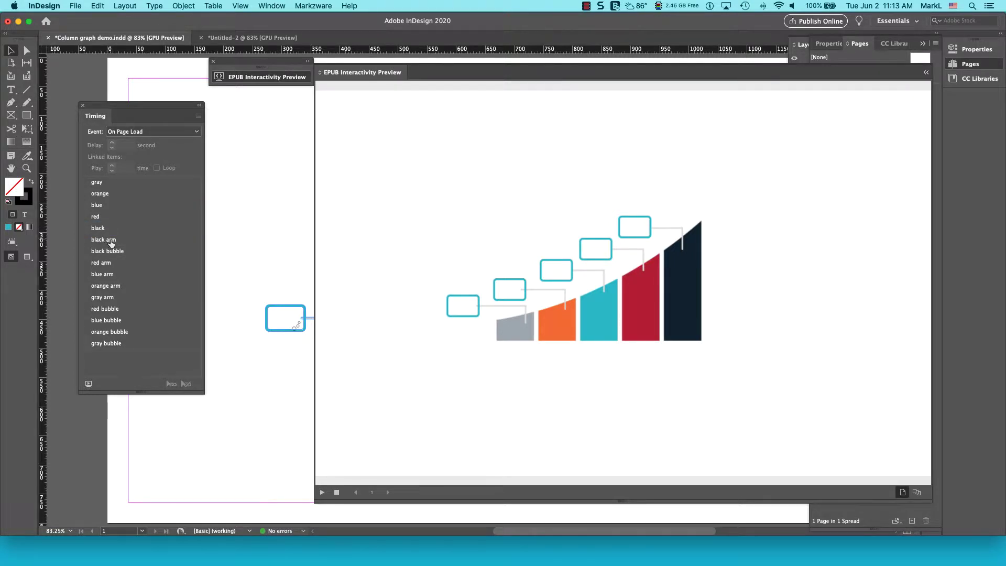
click(110, 241)
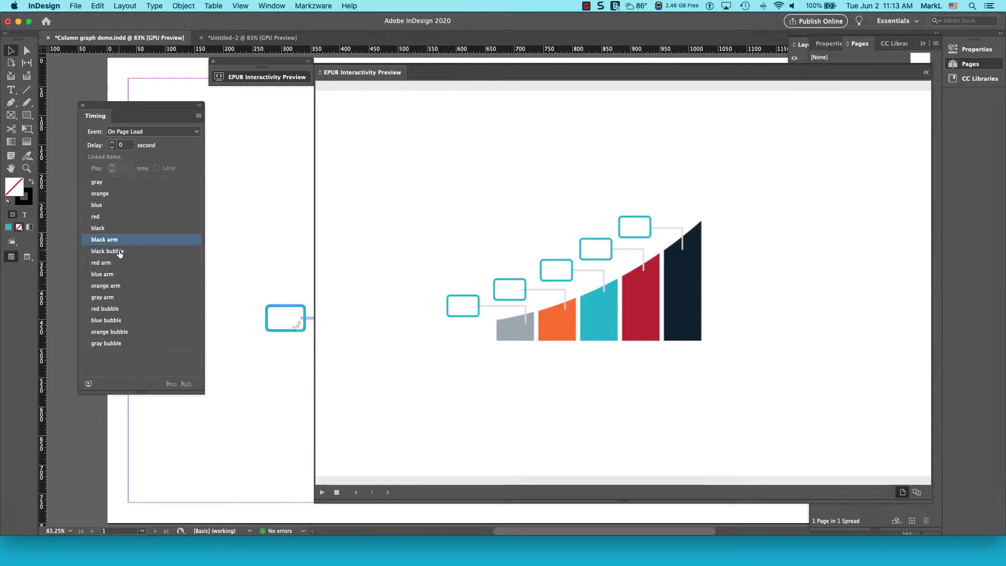
shift+click(120, 251)
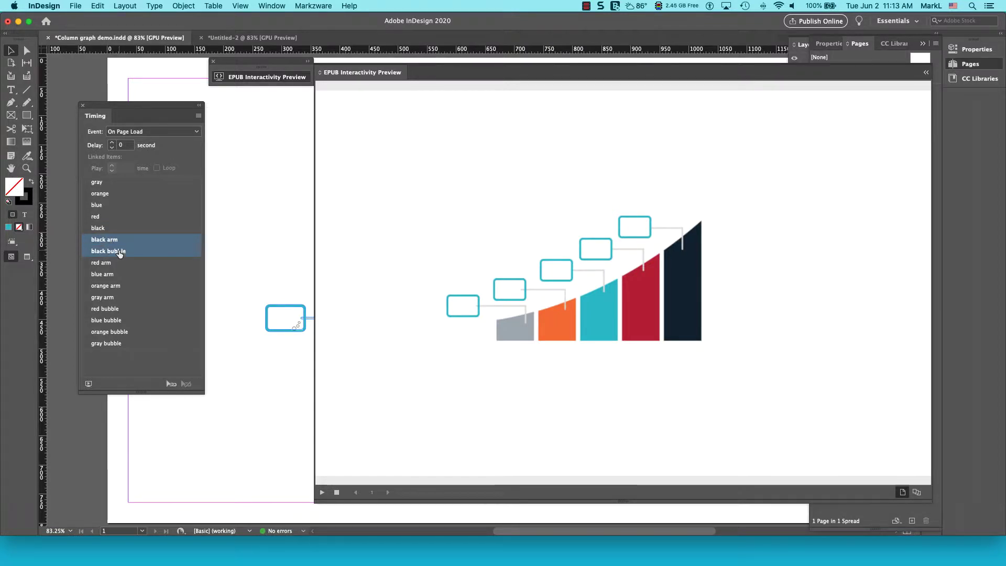
click(172, 384)
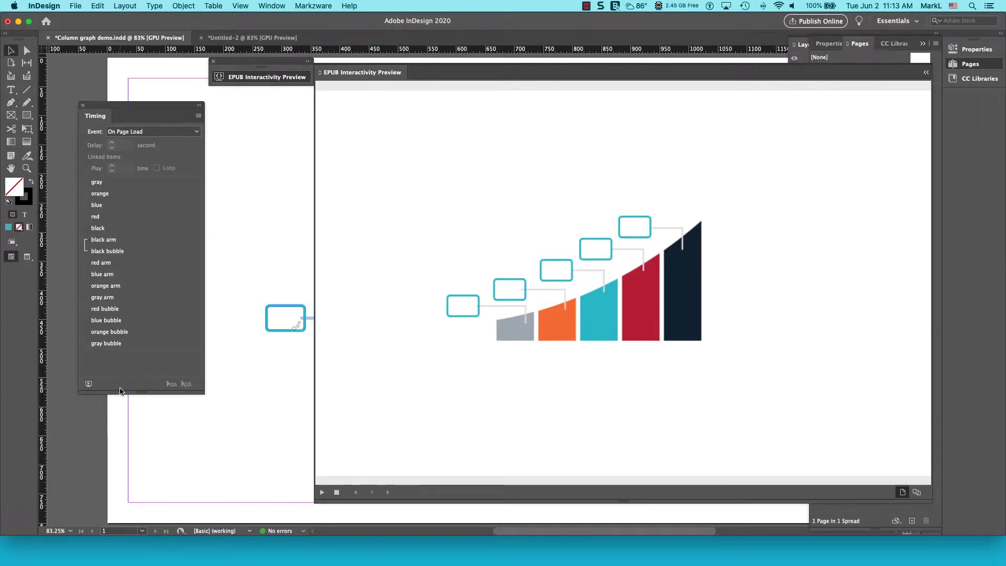
click(89, 385)
Set the gray, orange, blue, red and black column animations to play together and preview the spread as EPUB
click(98, 183)
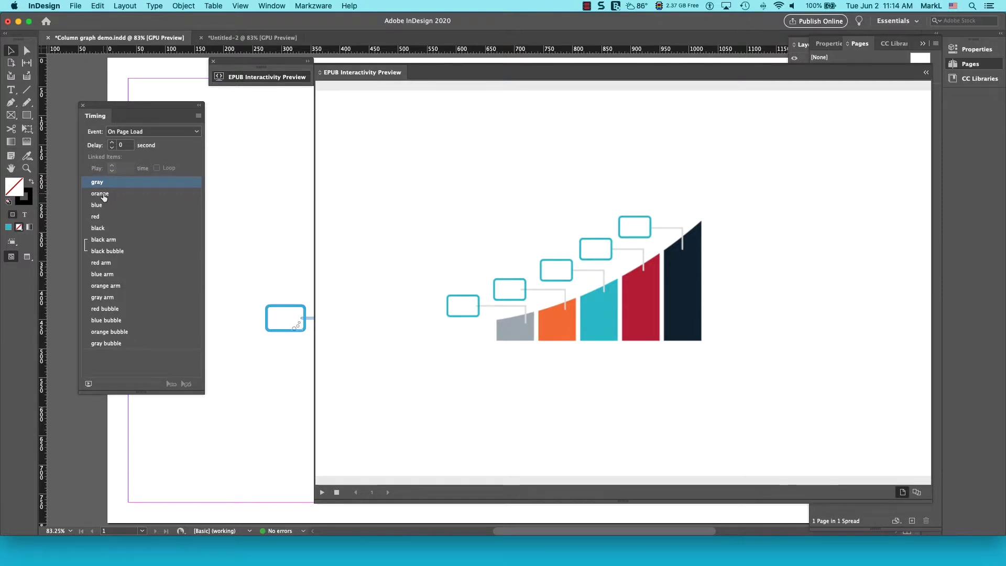
shift+click(100, 196)
shift+click(102, 204)
shift+click(97, 216)
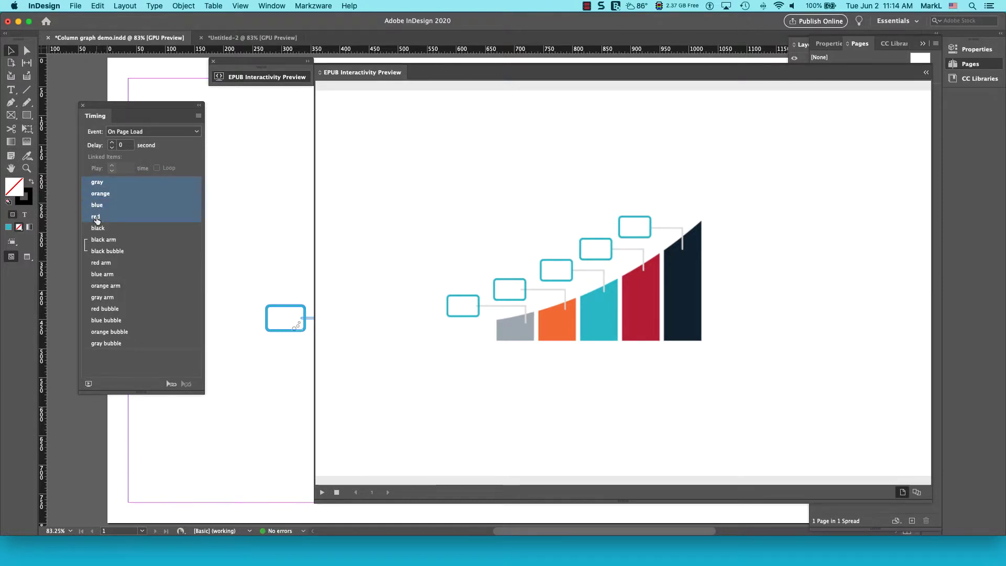
shift+click(97, 230)
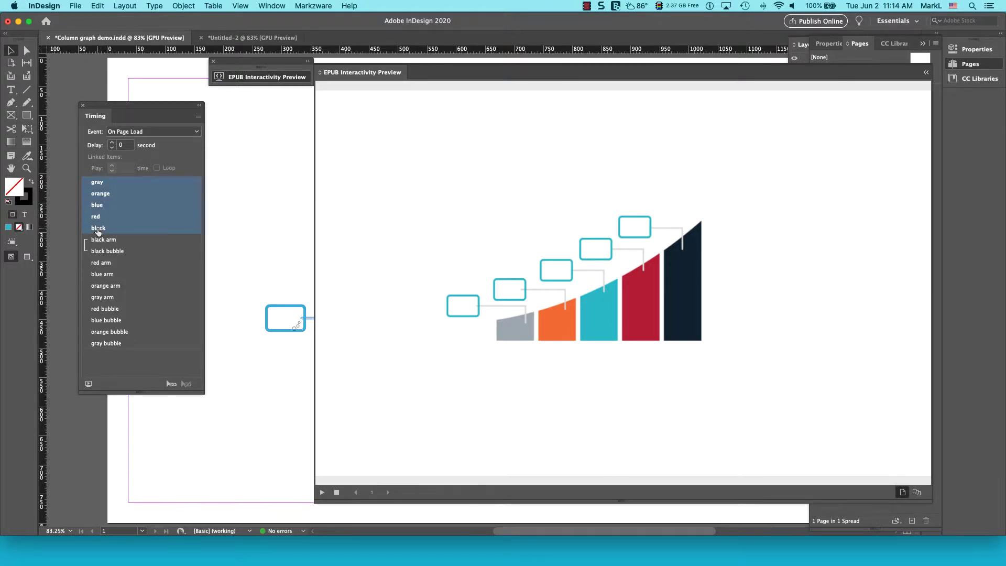
click(170, 385)
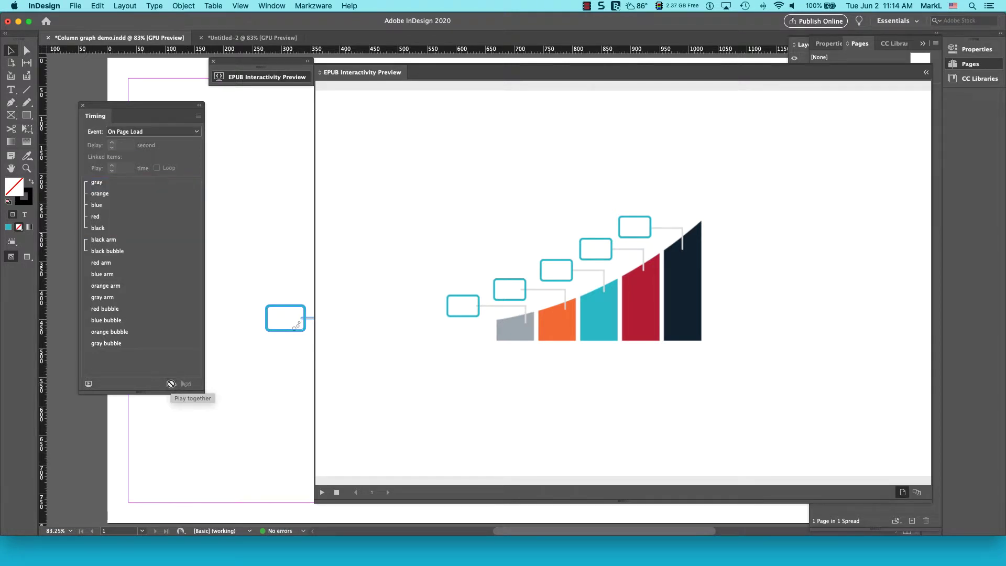
click(89, 383)
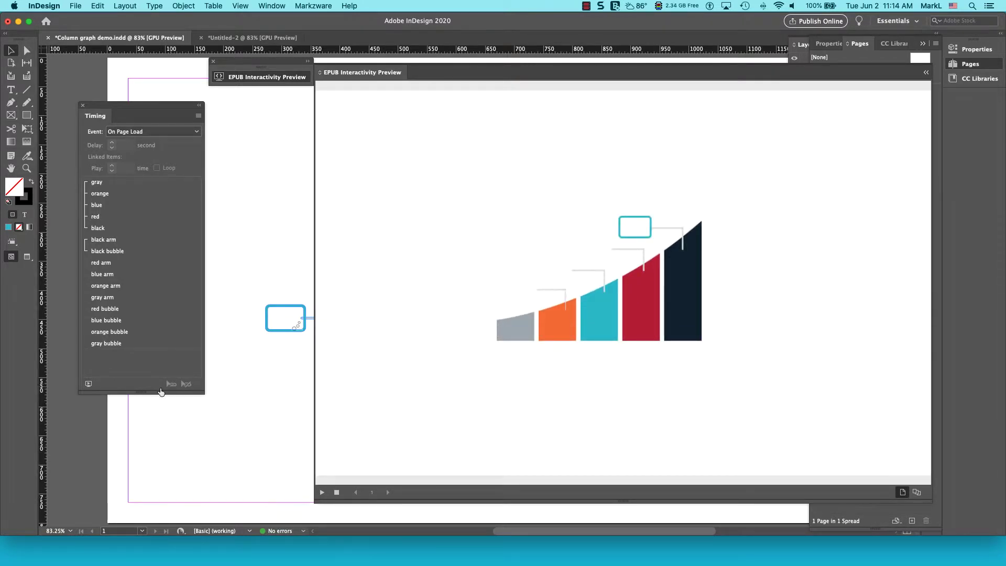
click(87, 384)
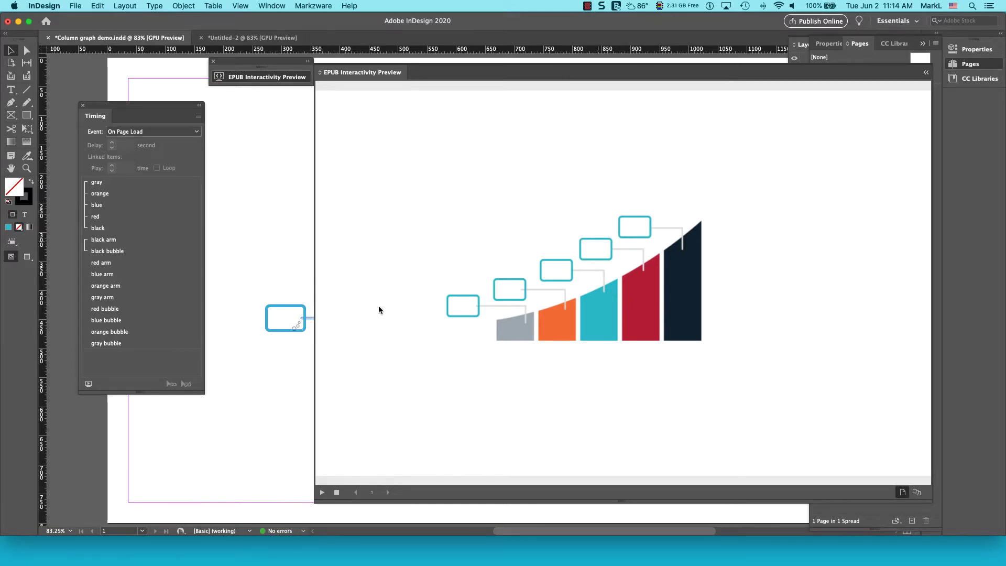
Set the linked black arm and black bubble animations to play separately
click(113, 244)
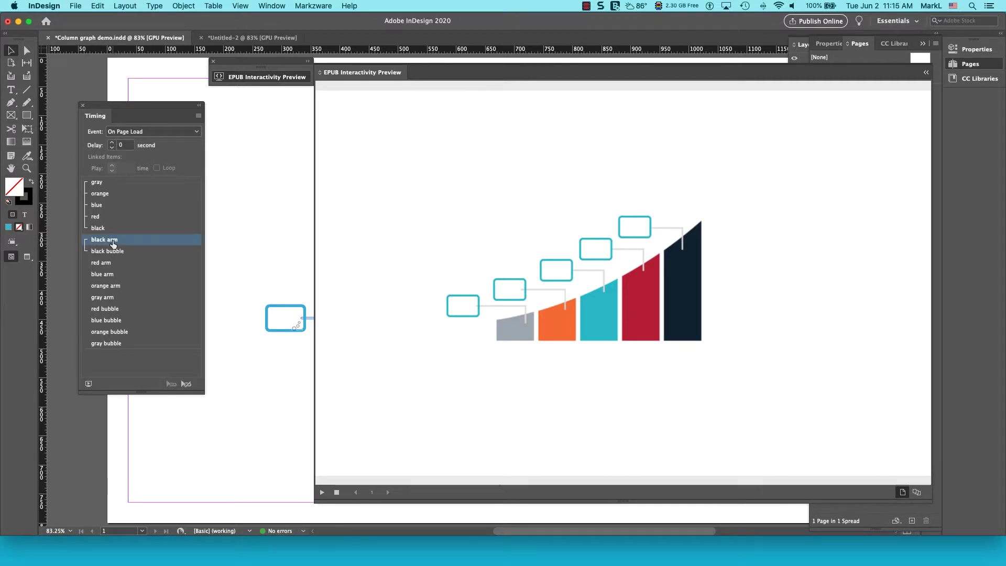
shift+click(122, 252)
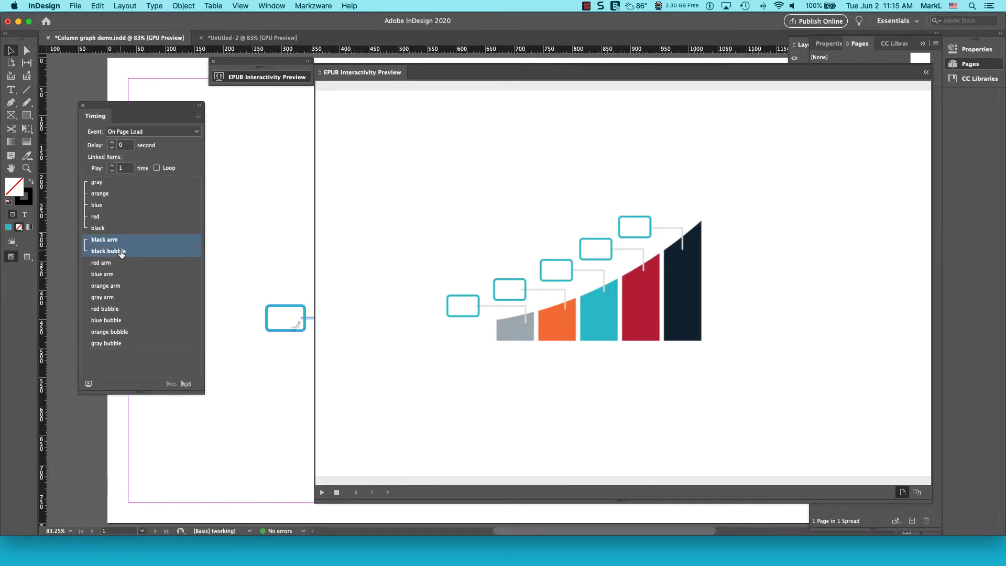
click(186, 384)
click(187, 385)
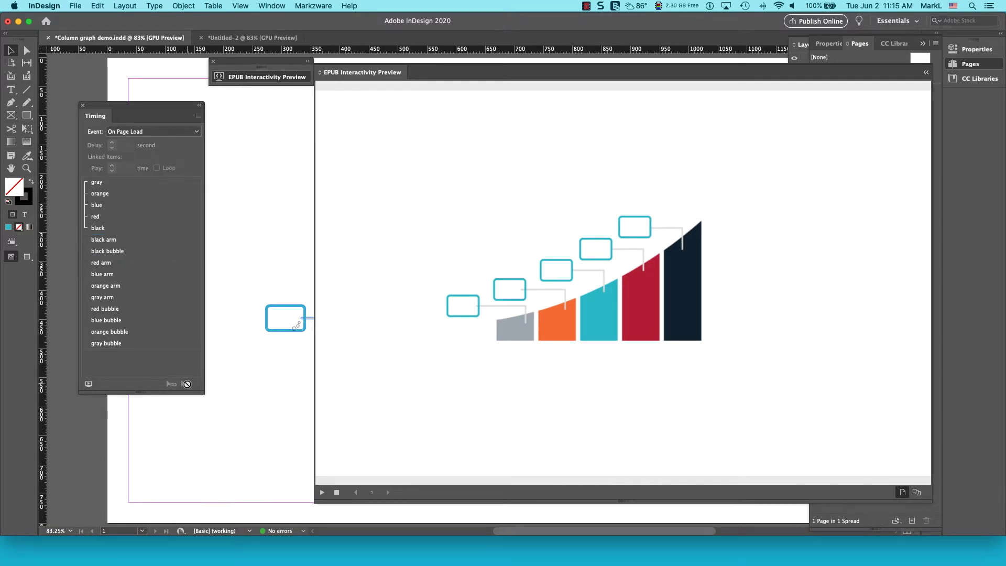
Set all arm and bubble animations, from black arm through gray bubble, to play together, preview the spread as EPUB, and collapse the preview
click(108, 239)
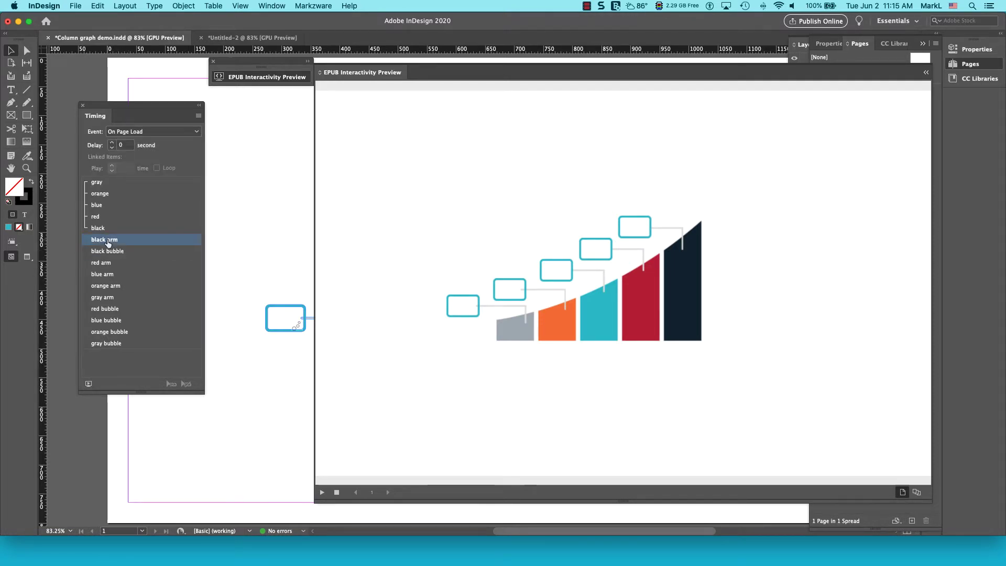
shift+click(106, 344)
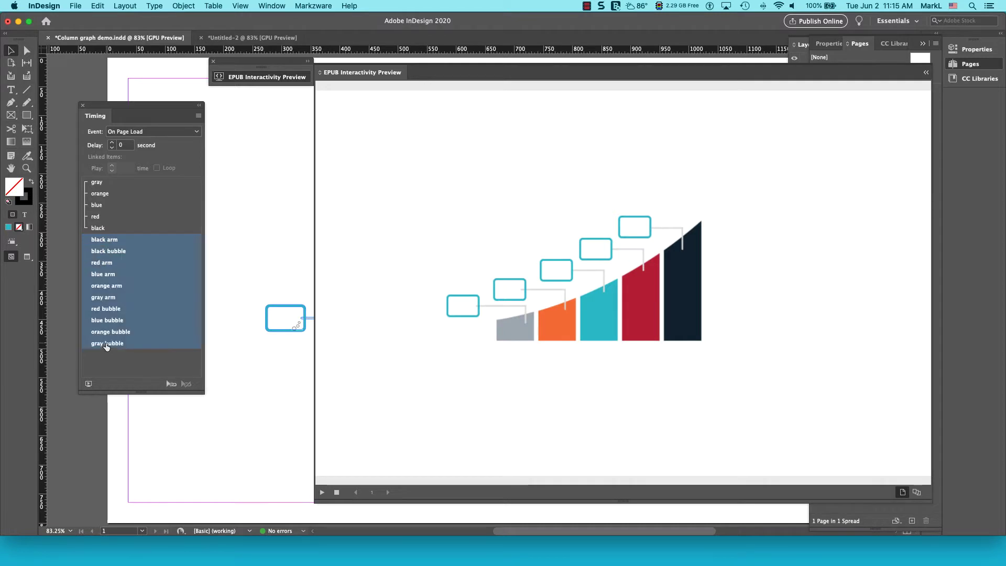
click(171, 385)
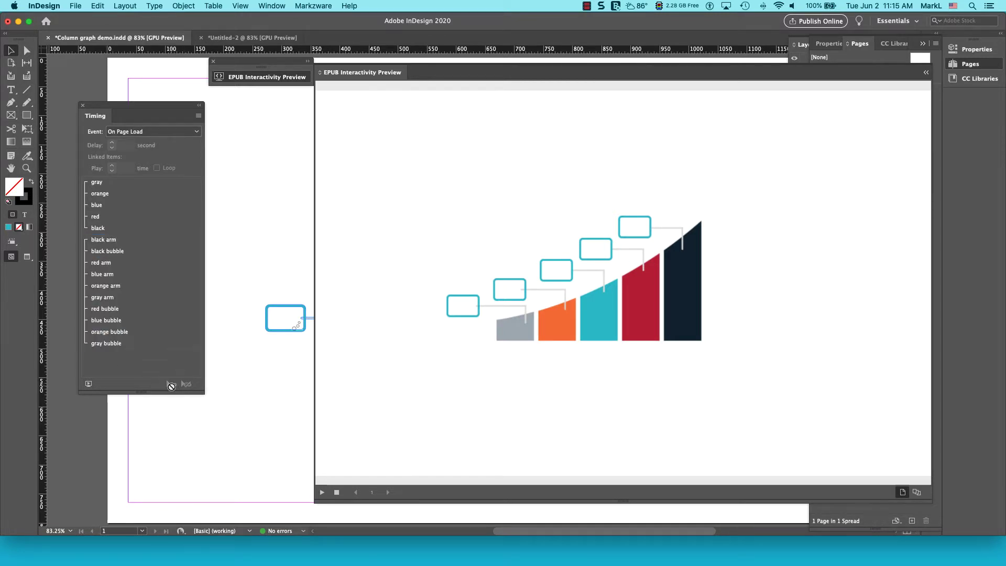
click(88, 384)
click(89, 385)
click(269, 82)
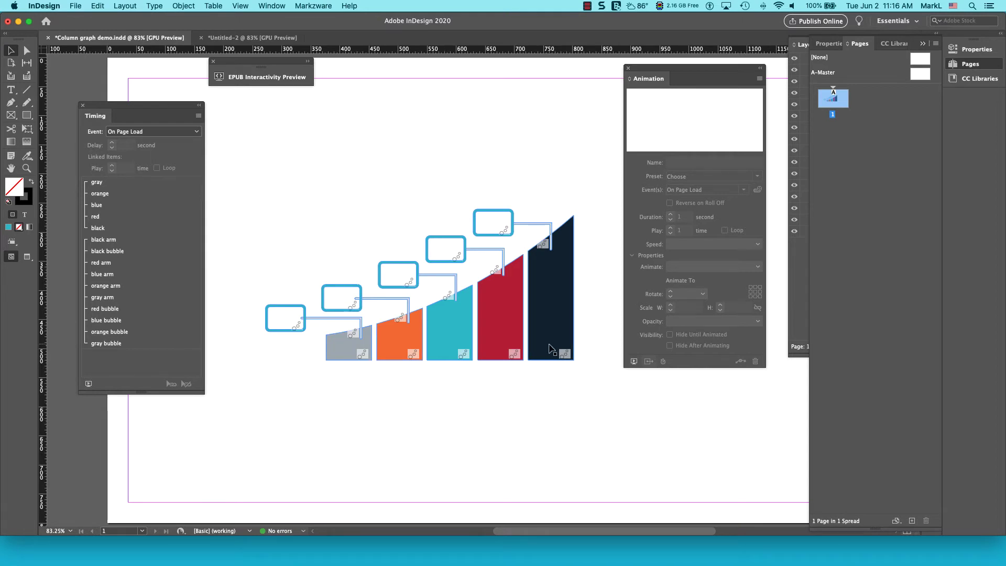
Select the black column and examine its animation options and the list of available animation presets
click(551, 349)
click(759, 78)
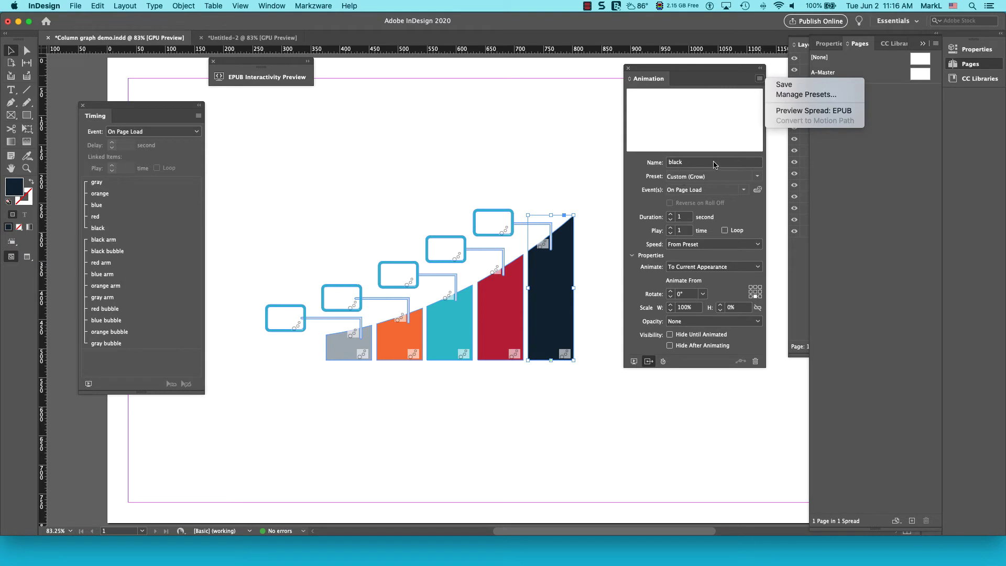
click(714, 176)
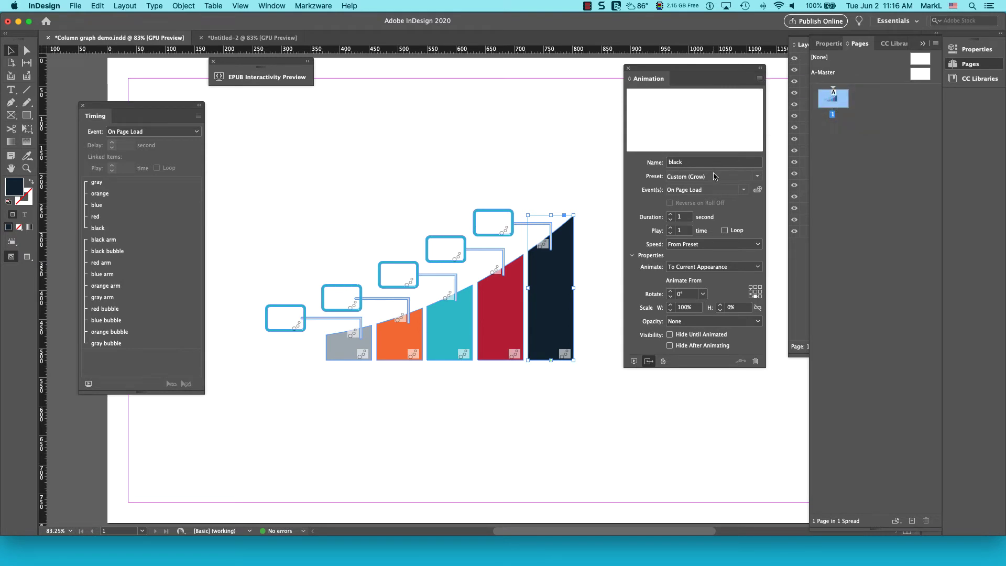
click(757, 176)
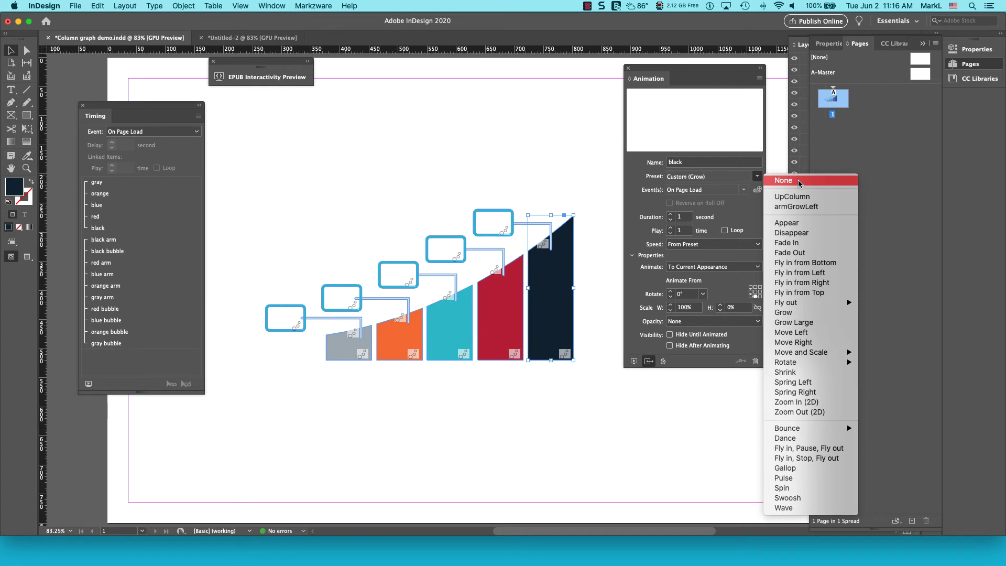
click(519, 138)
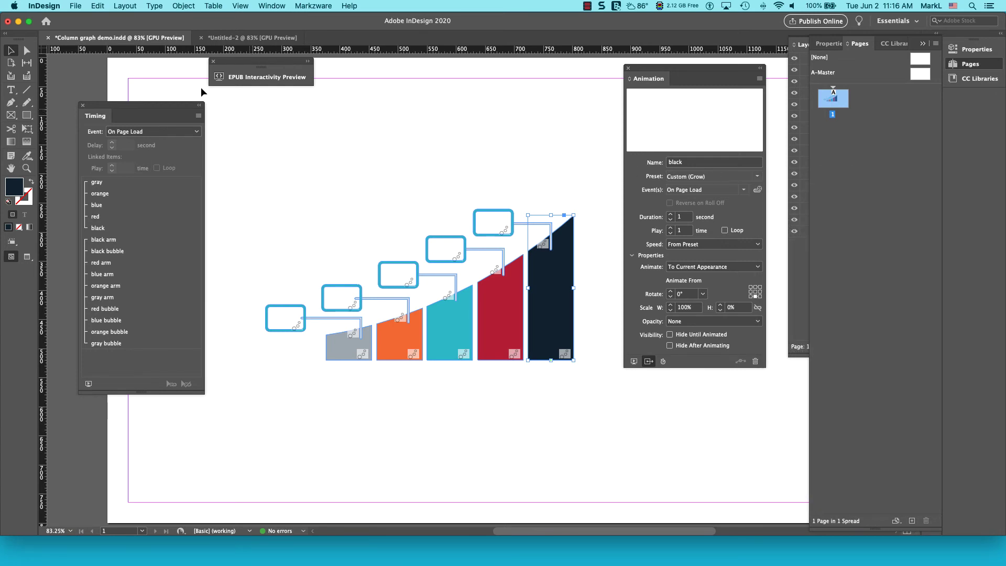